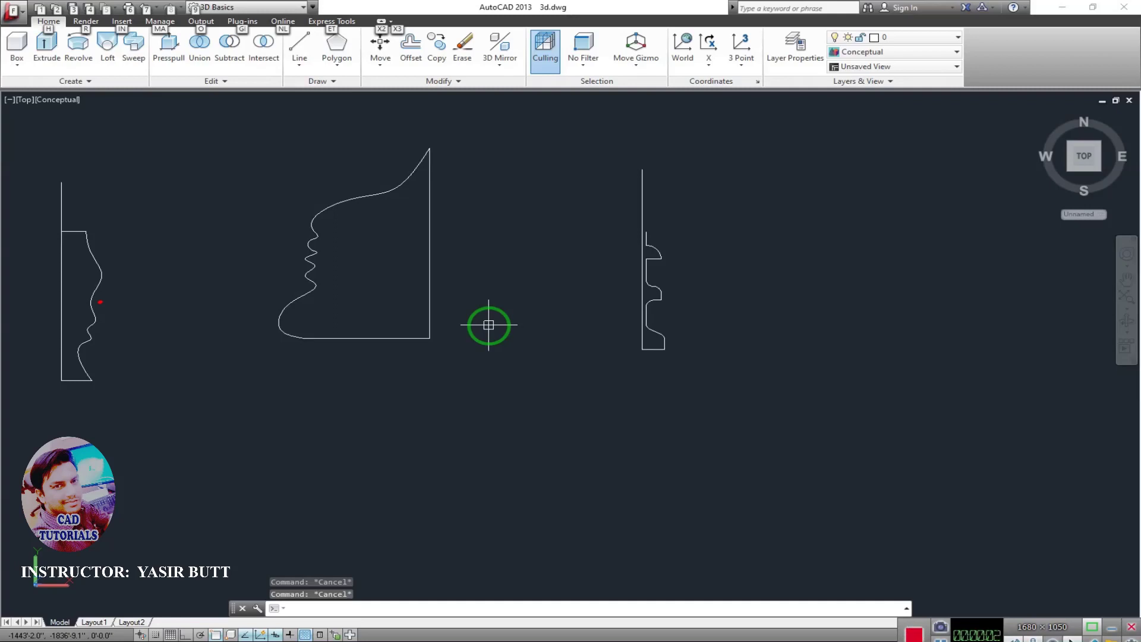
Step: Clear the command prompt and point out the REV alias for Revolve
key("Escape")
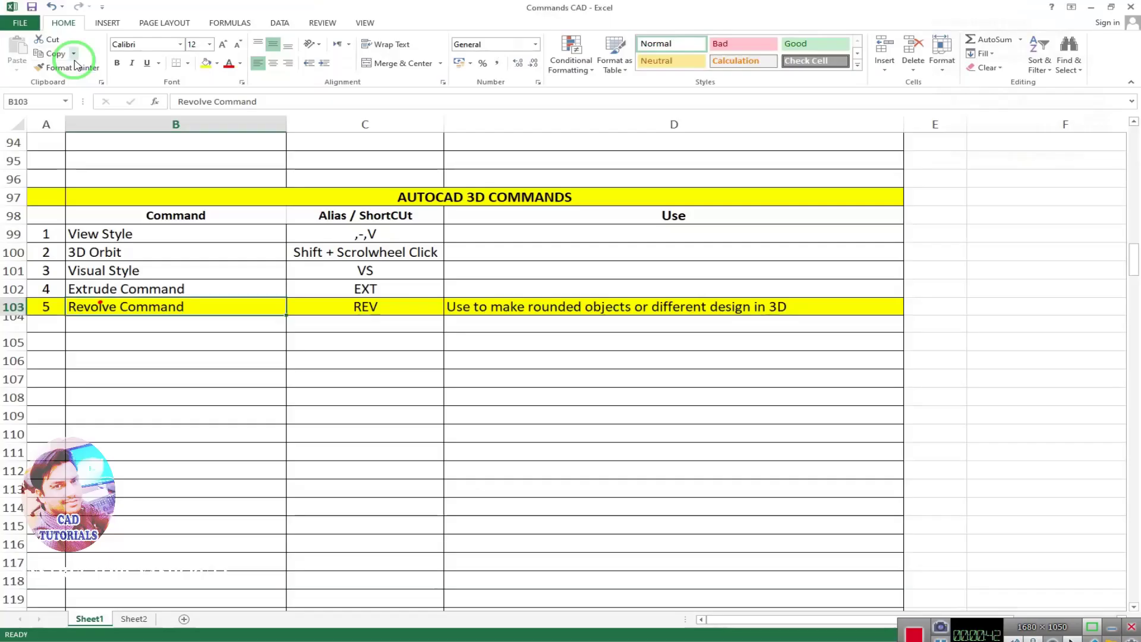
left_click(374, 311)
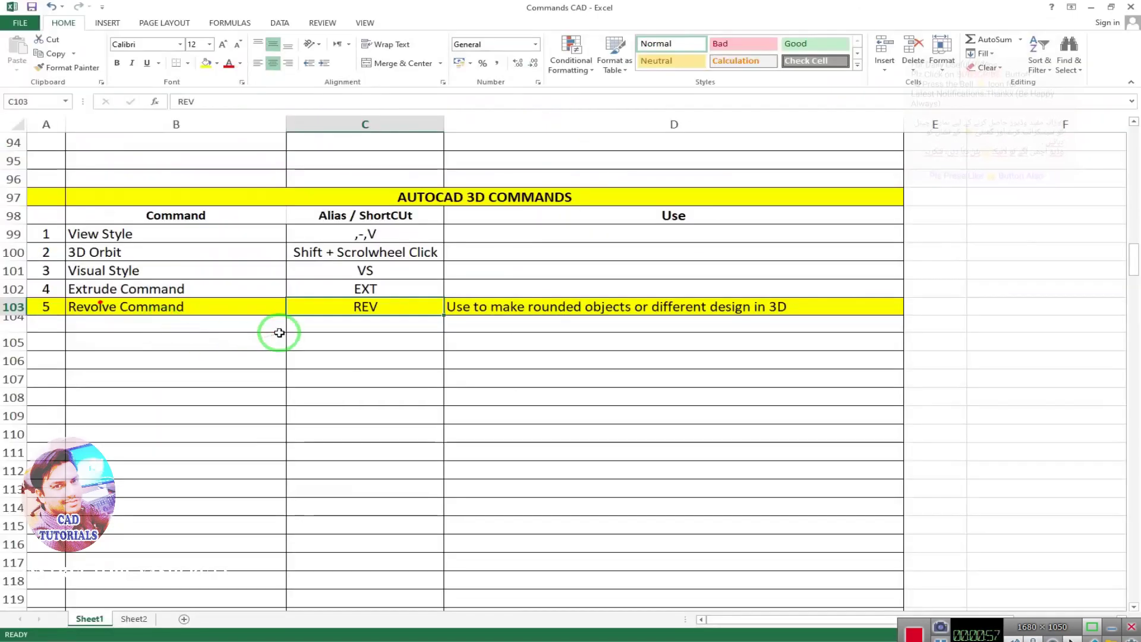
scroll(272, 324, "up", 1)
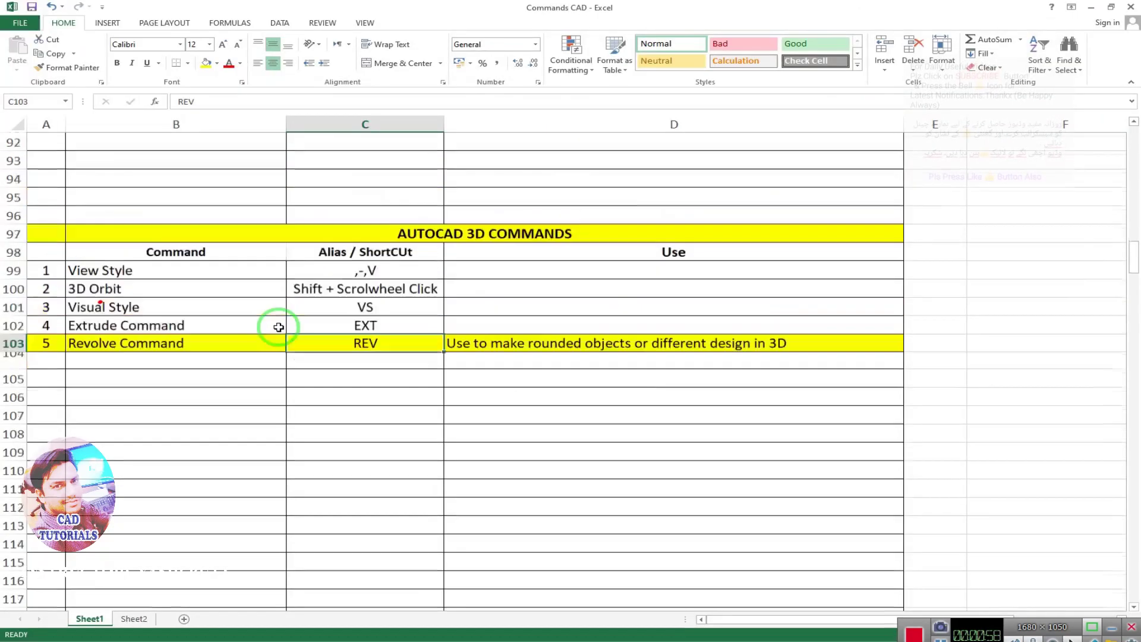
scroll(279, 327, "up", 5)
scroll(279, 328, "up", 4)
scroll(275, 327, "up", 8)
scroll(272, 336, "down", 2)
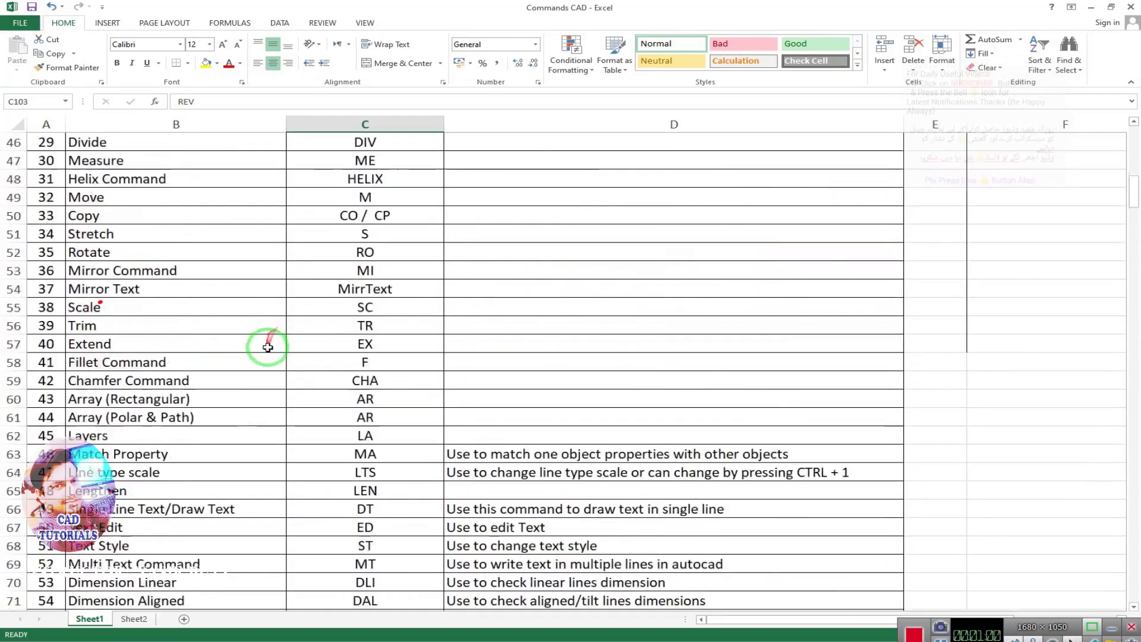
scroll(267, 356, "down", 8)
scroll(265, 379, "down", 6)
scroll(189, 365, "up", 1)
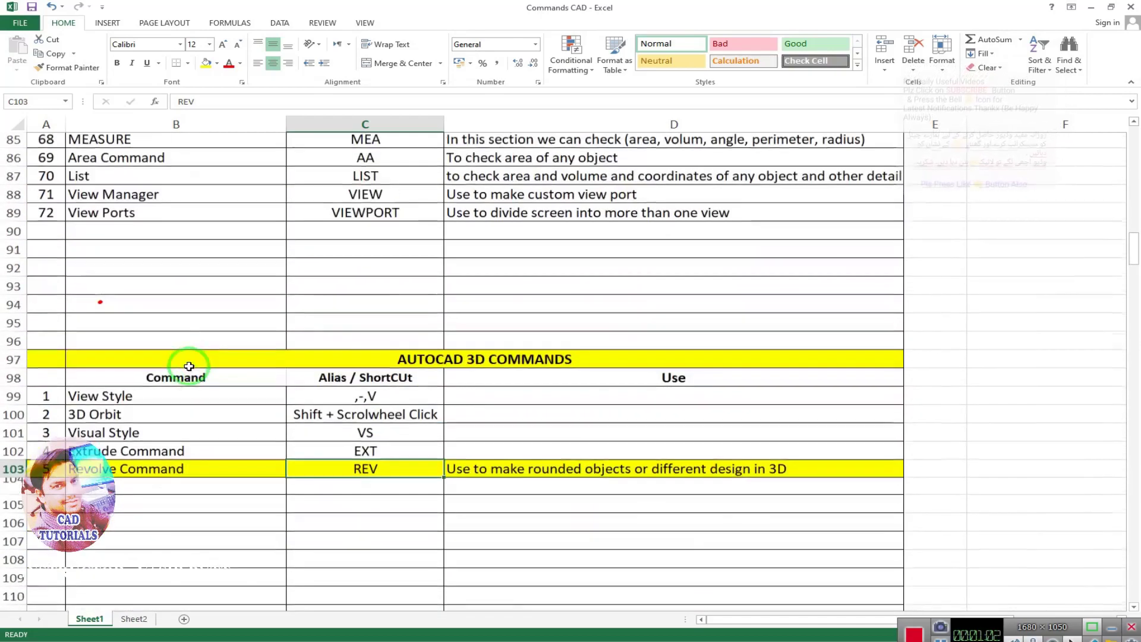
scroll(190, 365, "down", 2)
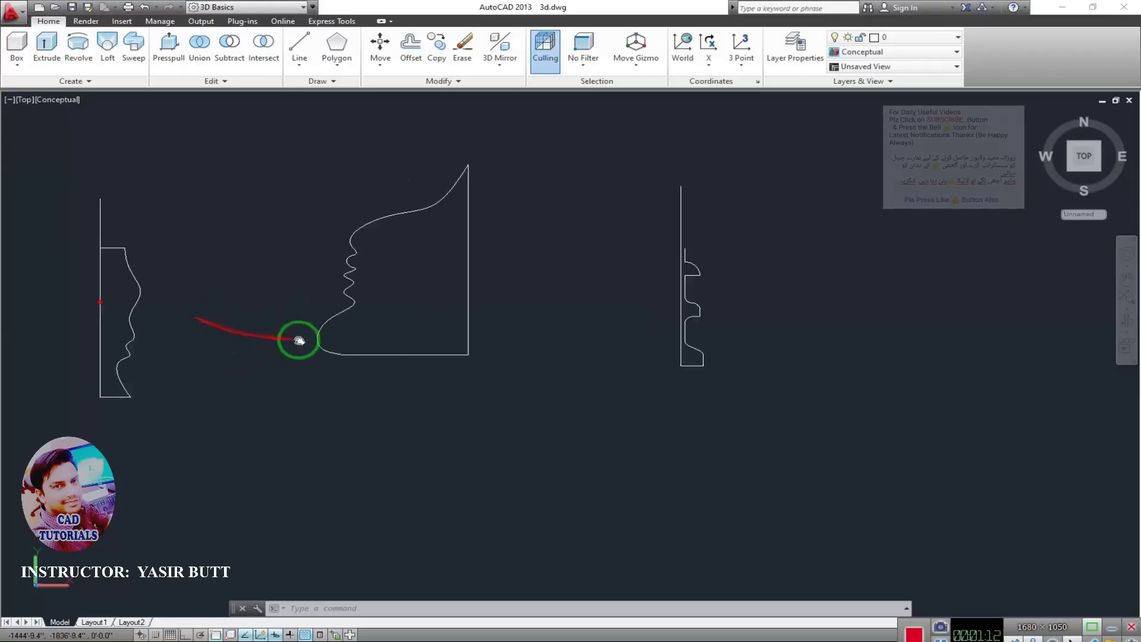
Step: Zoom in on the left profile and check its curve and vertical line
middle_click_drag(186, 338, 255, 337)
scroll(288, 336, "up", 3)
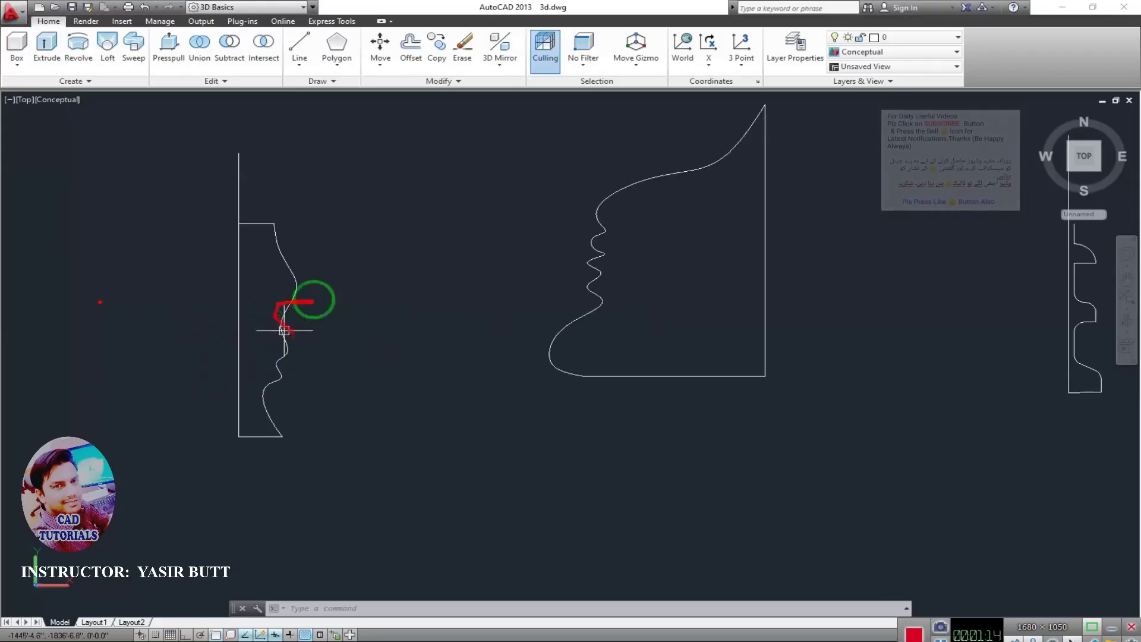
mouse_move(290, 290)
middle_mouse_down()
mouse_move(356, 308)
mouse_move(321, 324)
middle_mouse_up()
scroll(349, 316, "up", 2)
left_click(327, 283)
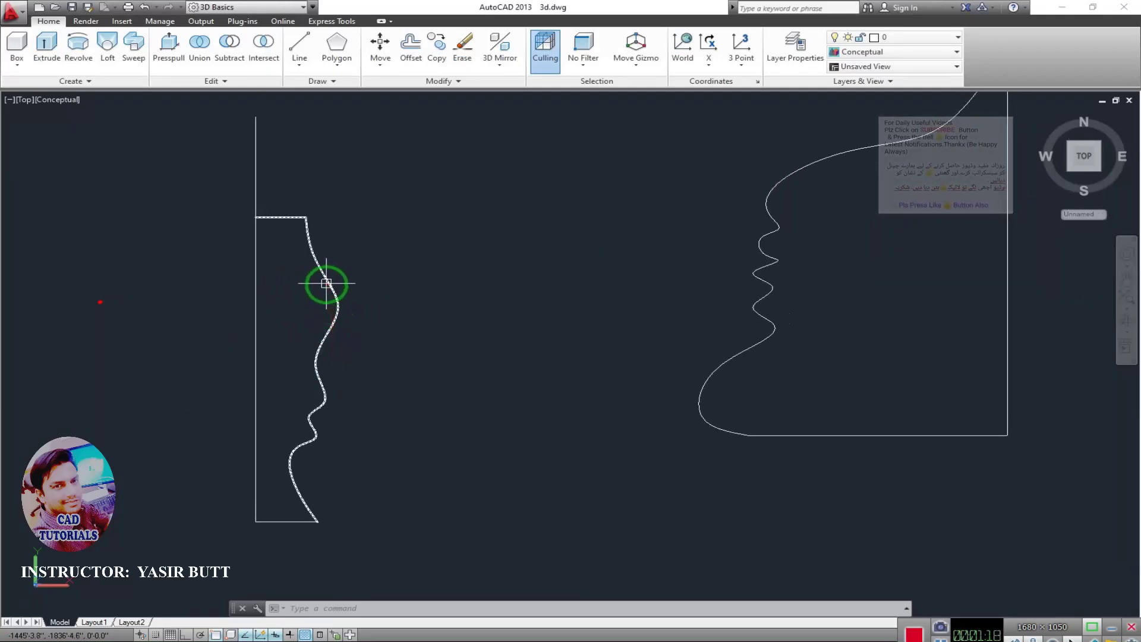
key("Escape")
left_click(255, 127)
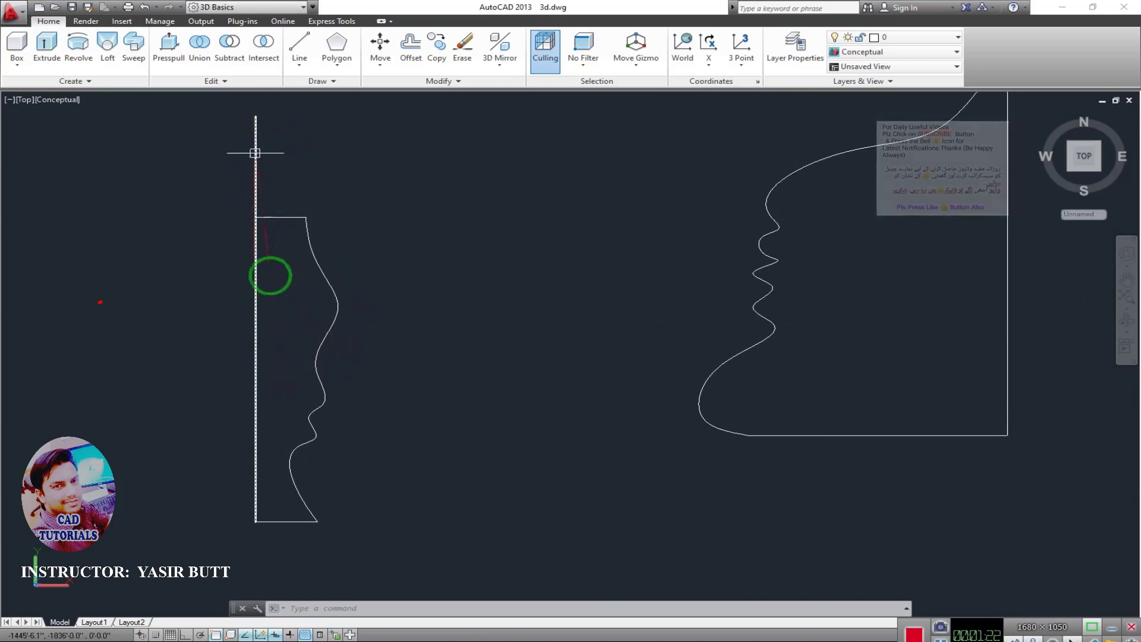
key("Escape")
scroll(277, 275, "down", 2)
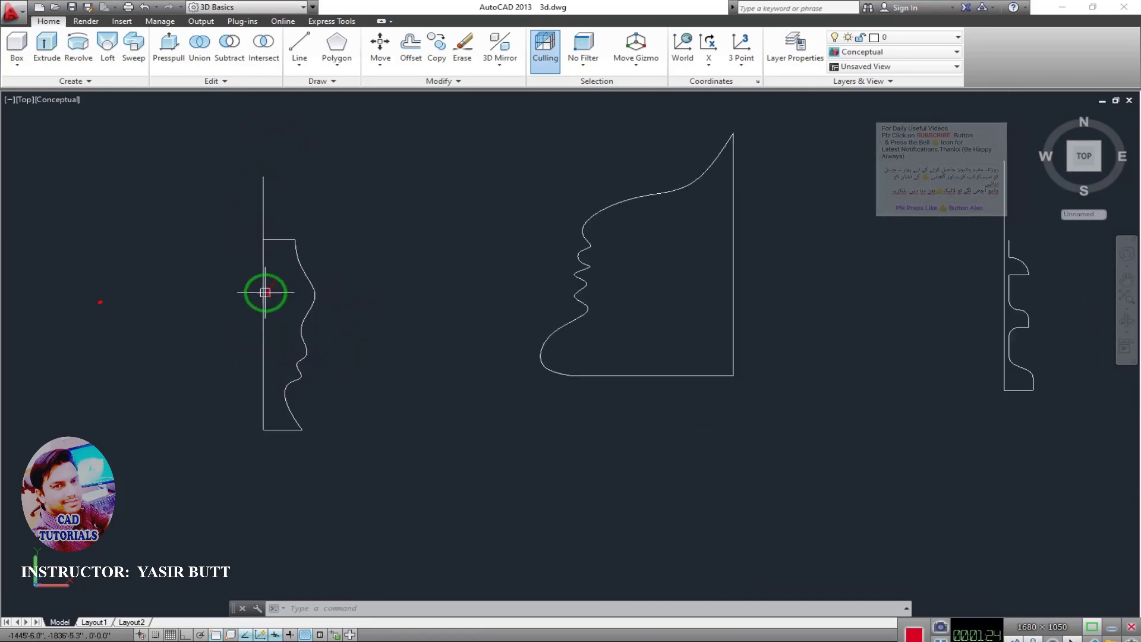
scroll(265, 290, "up", 2)
left_click(262, 293)
middle_click_drag(277, 295, 256, 287)
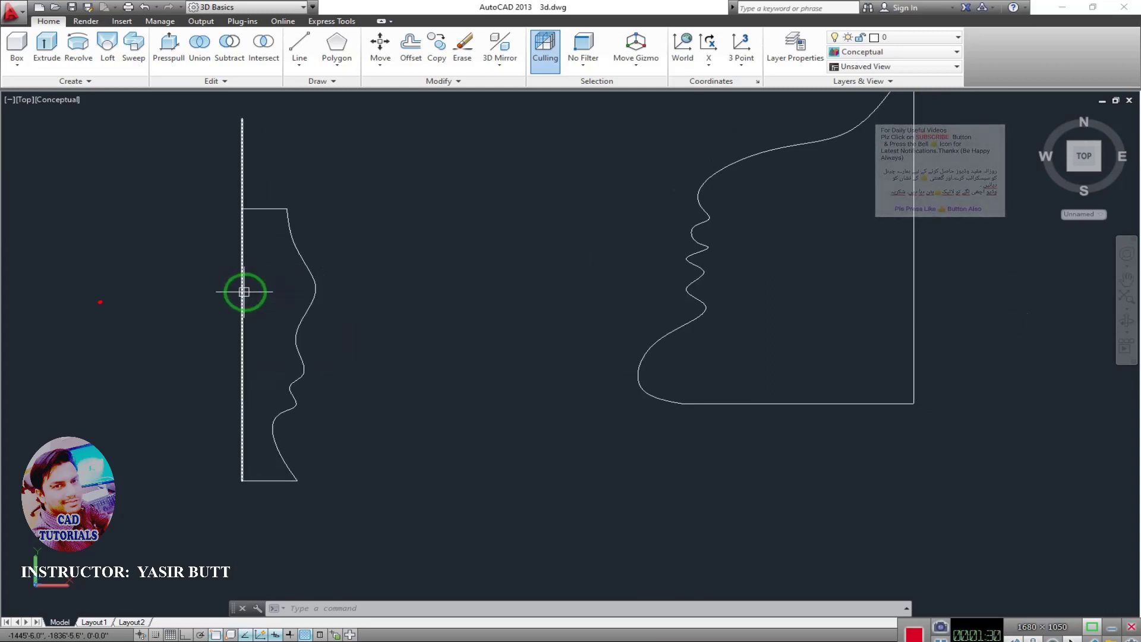
Step: Revolve the left profile 360° about the vertical line's bottom and top endpoints
left_click(85, 58)
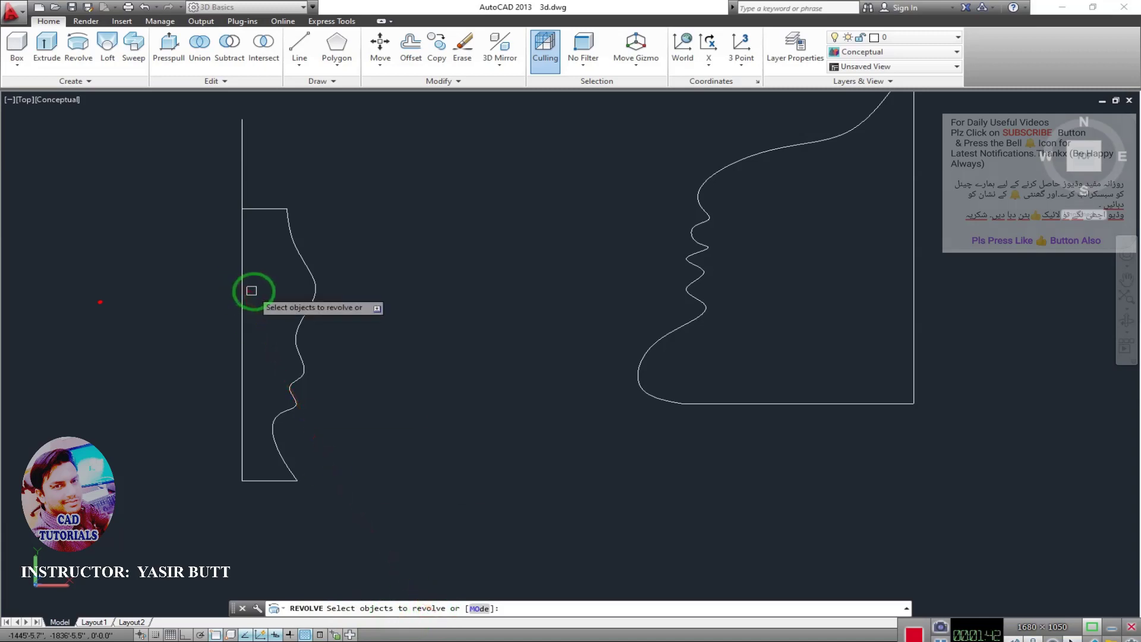
left_click(302, 267)
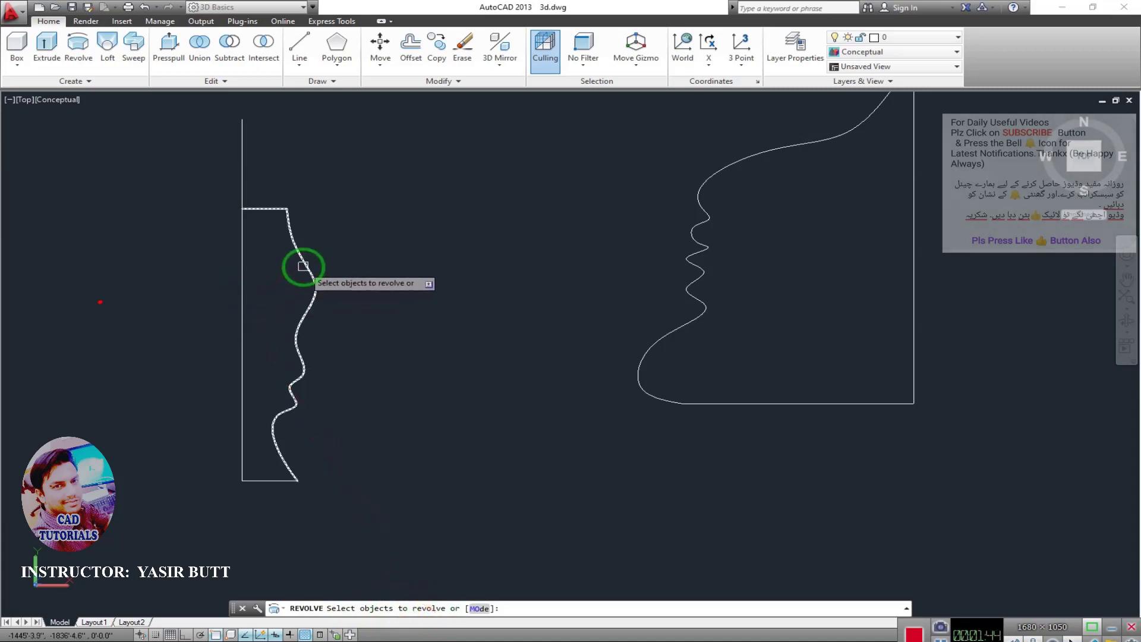
left_click(304, 266)
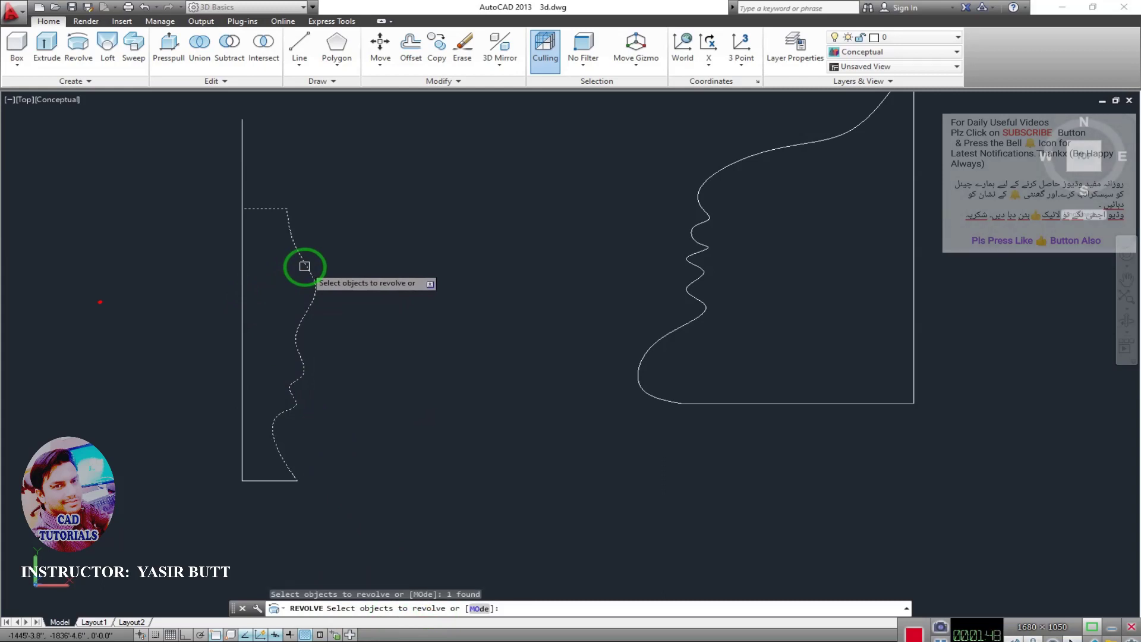
key("Return")
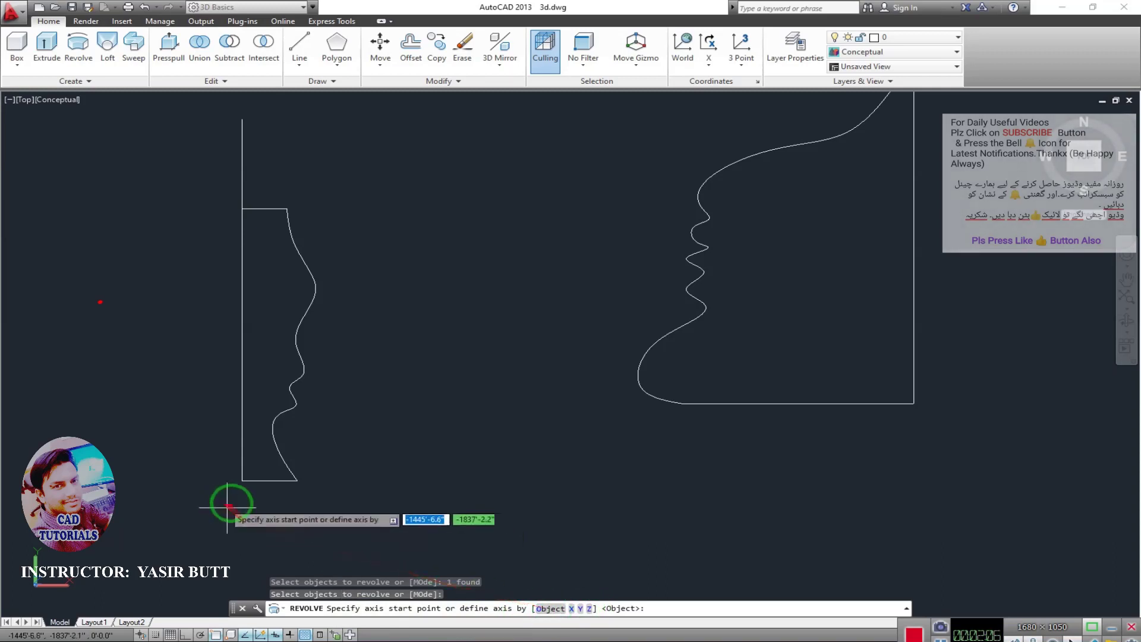
left_click(240, 480)
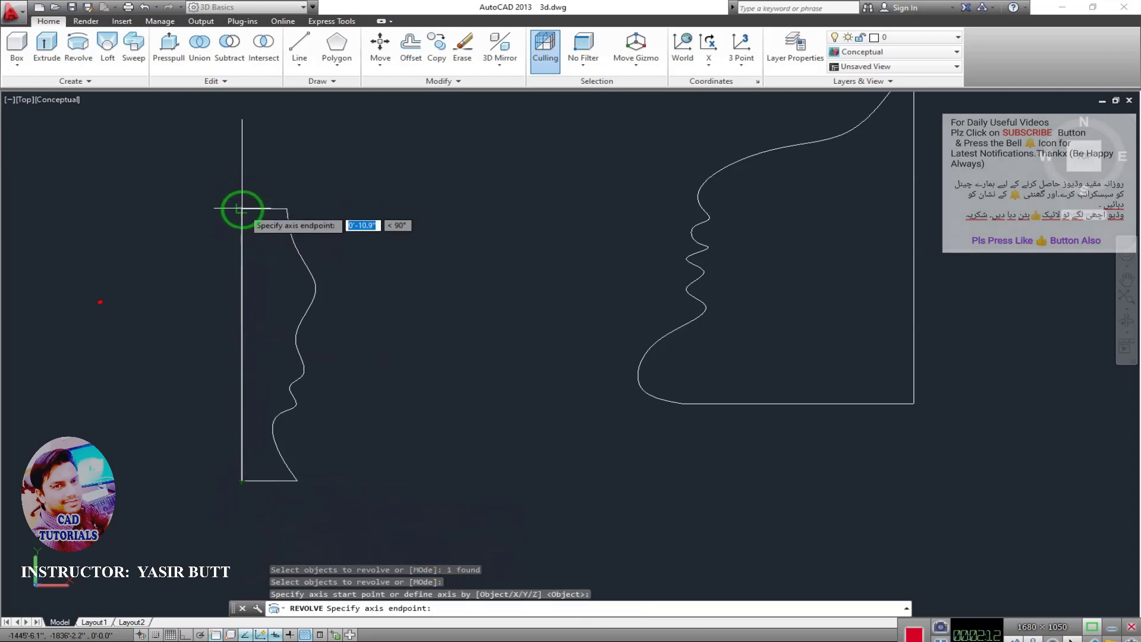
left_click(241, 209)
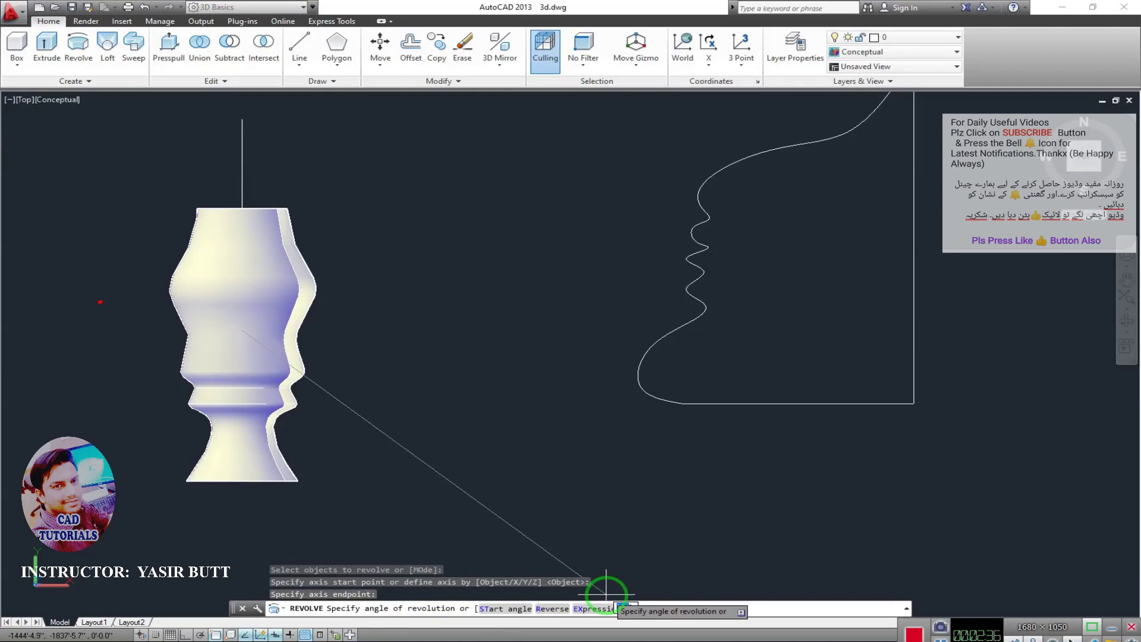
type("360")
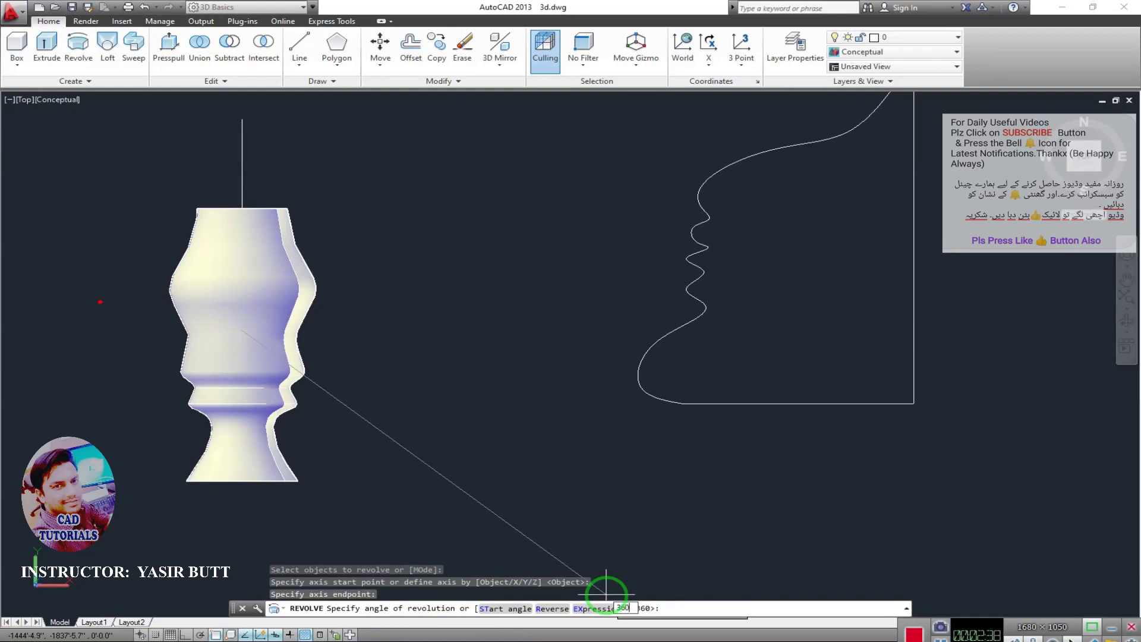
key("Return")
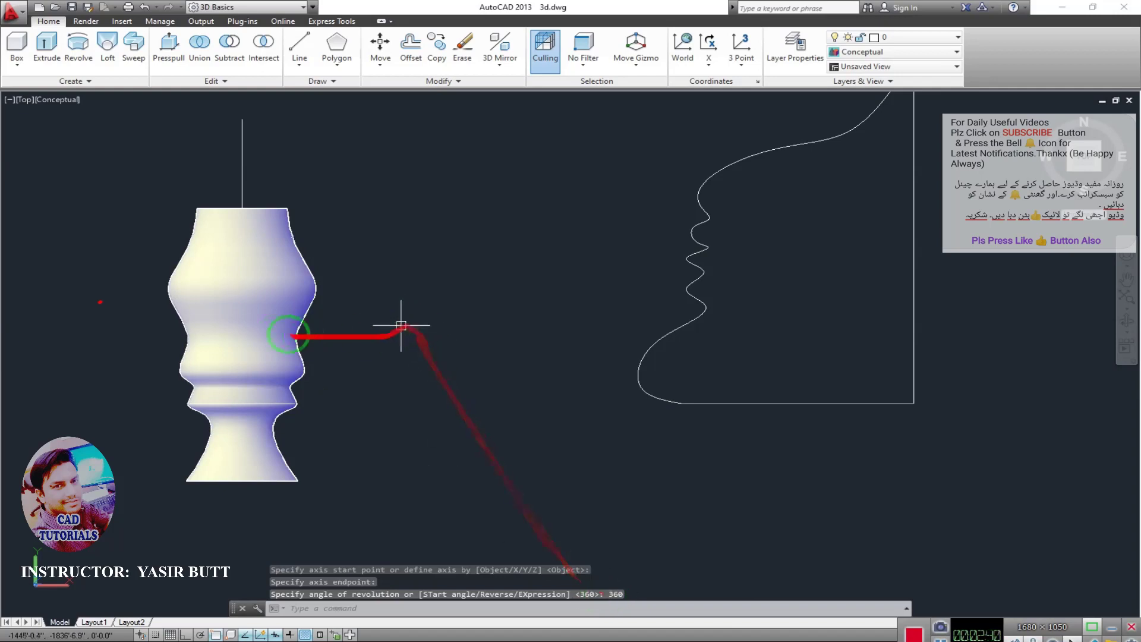
scroll(247, 344, "up", 1)
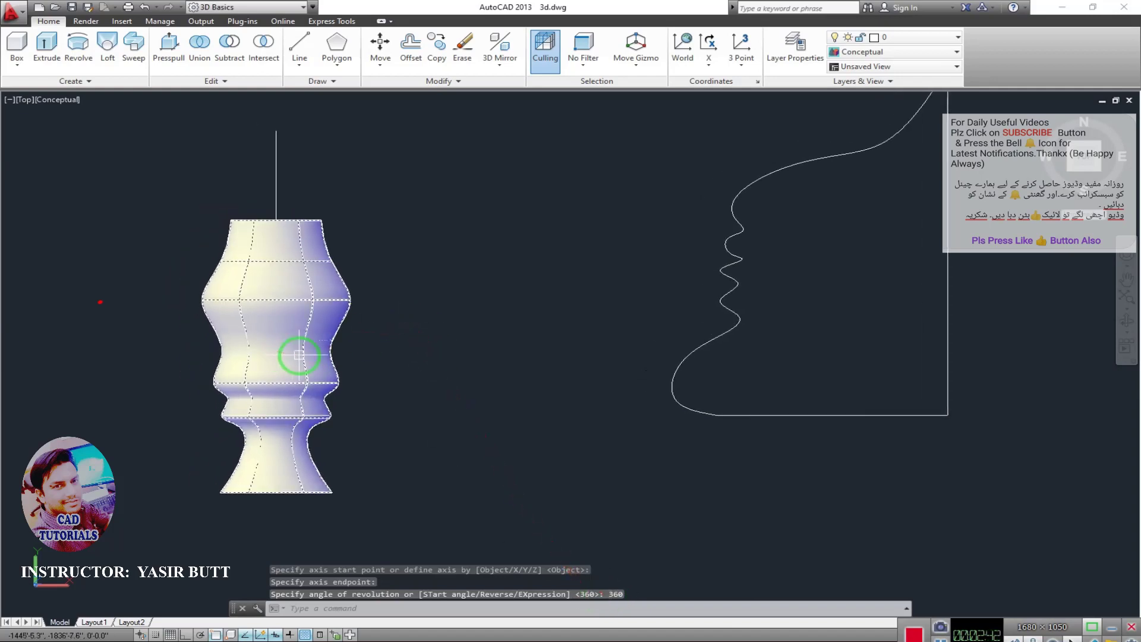
scroll(299, 355, "up", 1)
scroll(299, 355, "down", 1)
middle_click_drag(305, 377, 230, 377)
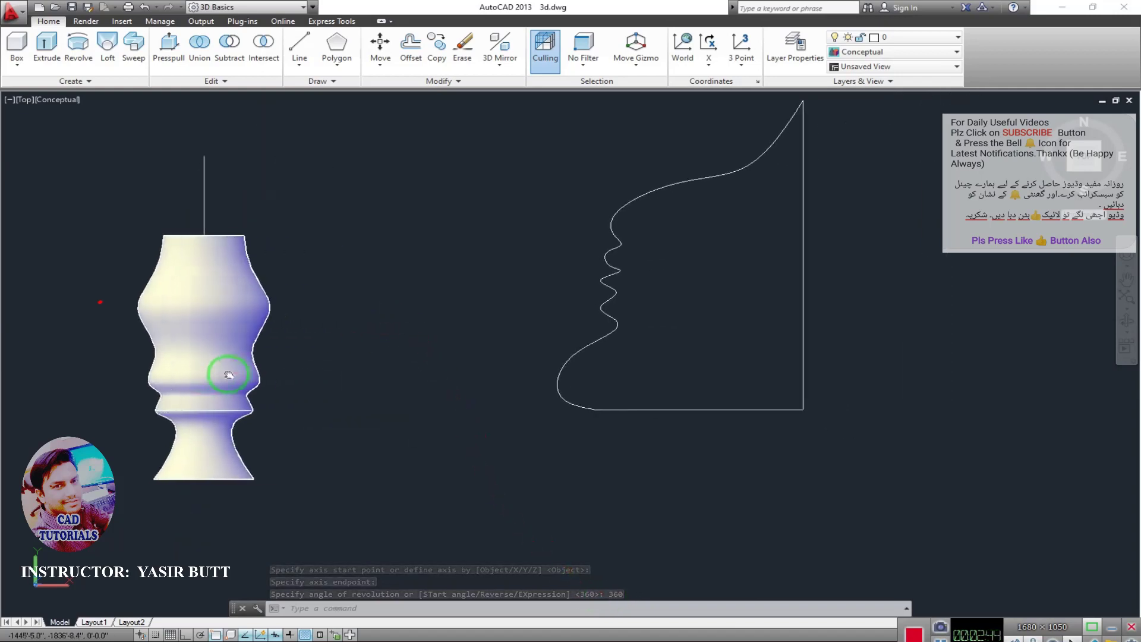
Step: Save the drawing and pan over to the bottle-shaped profile
key("ctrl+s")
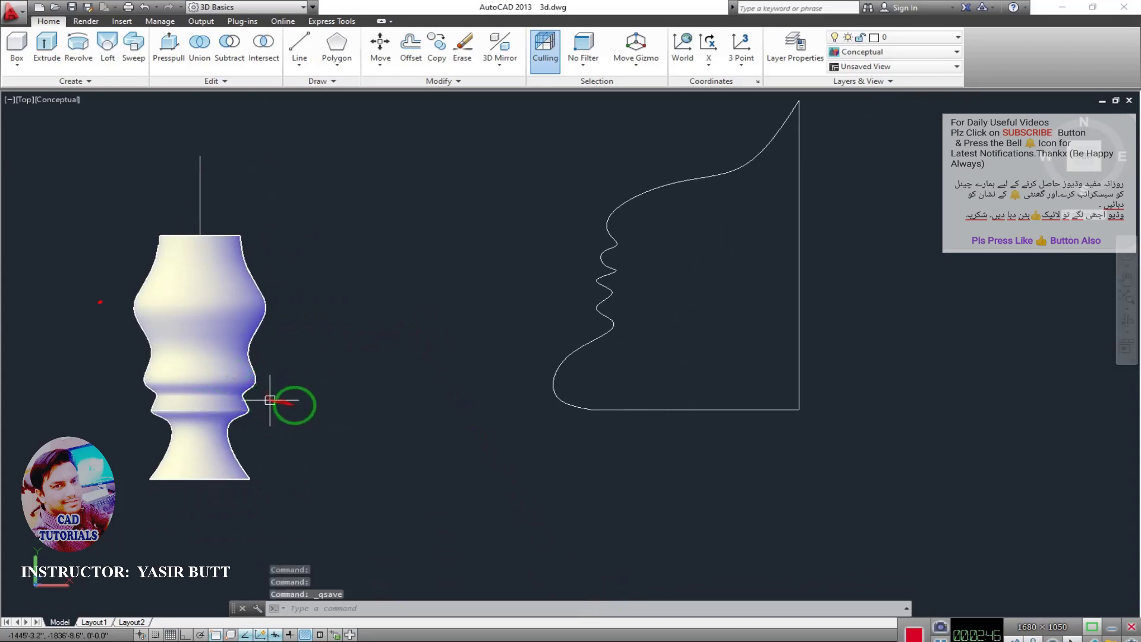
middle_click_drag(291, 400, 255, 399)
middle_click_drag(566, 400, 523, 376)
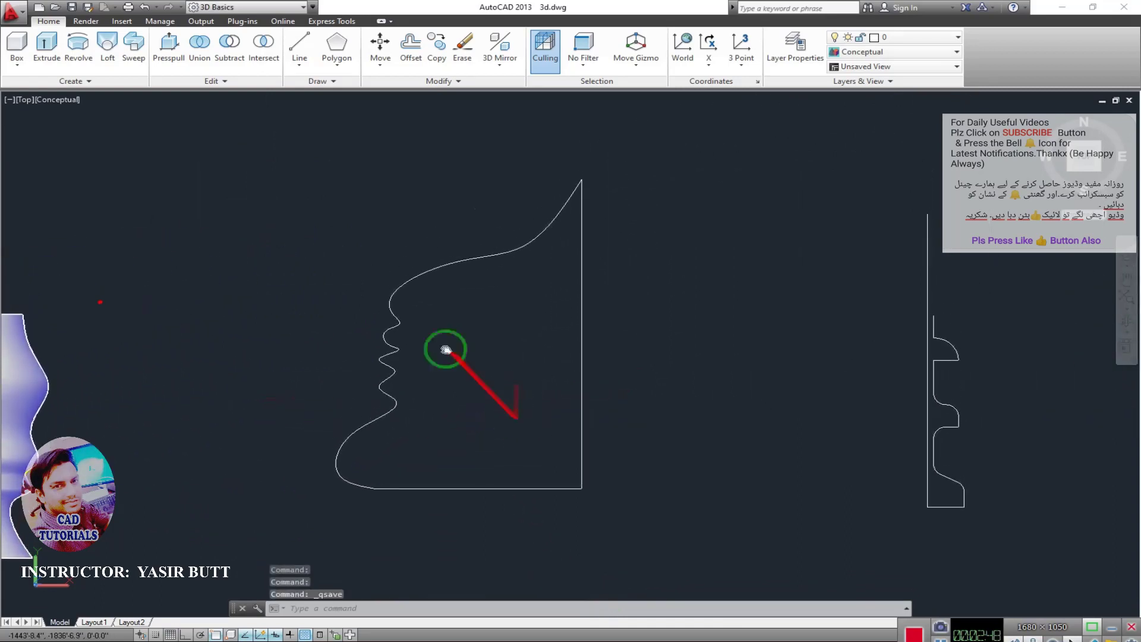
middle_click_drag(457, 308, 410, 306)
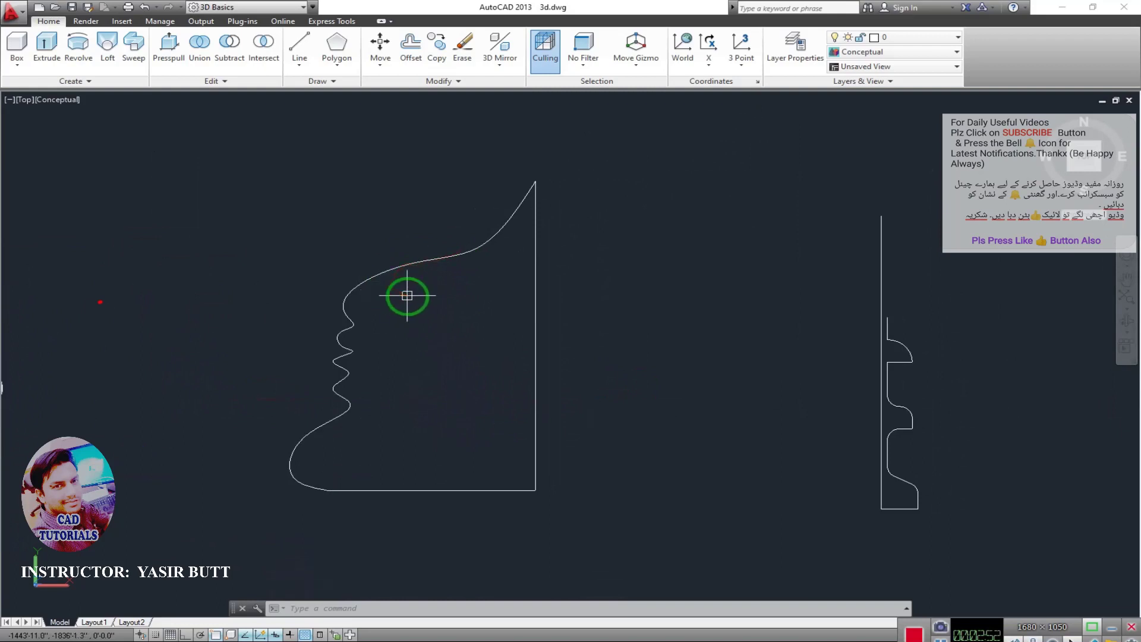
Step: Revolve the bottle profile 180° using its vertical line as the Object axis
type("r")
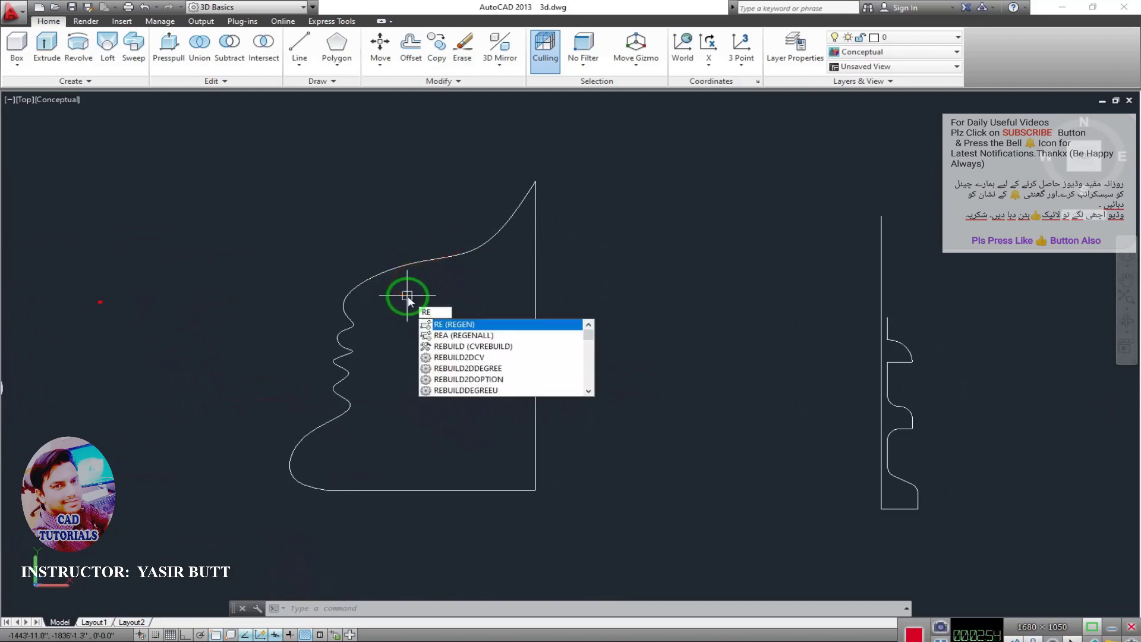
type("c")
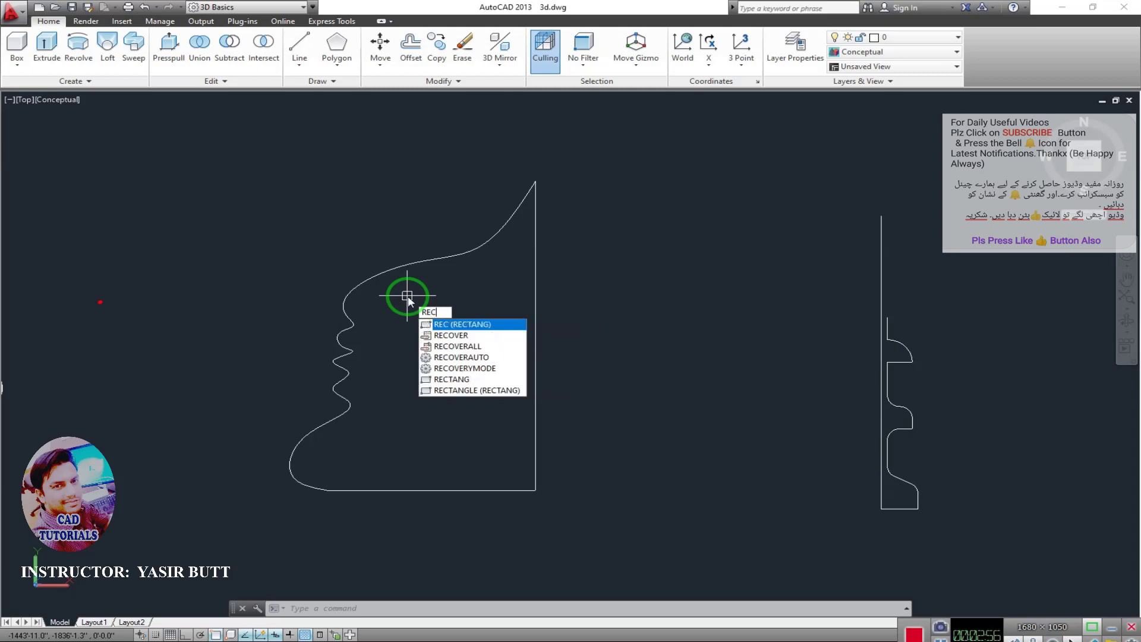
key("BackSpace")
type("v")
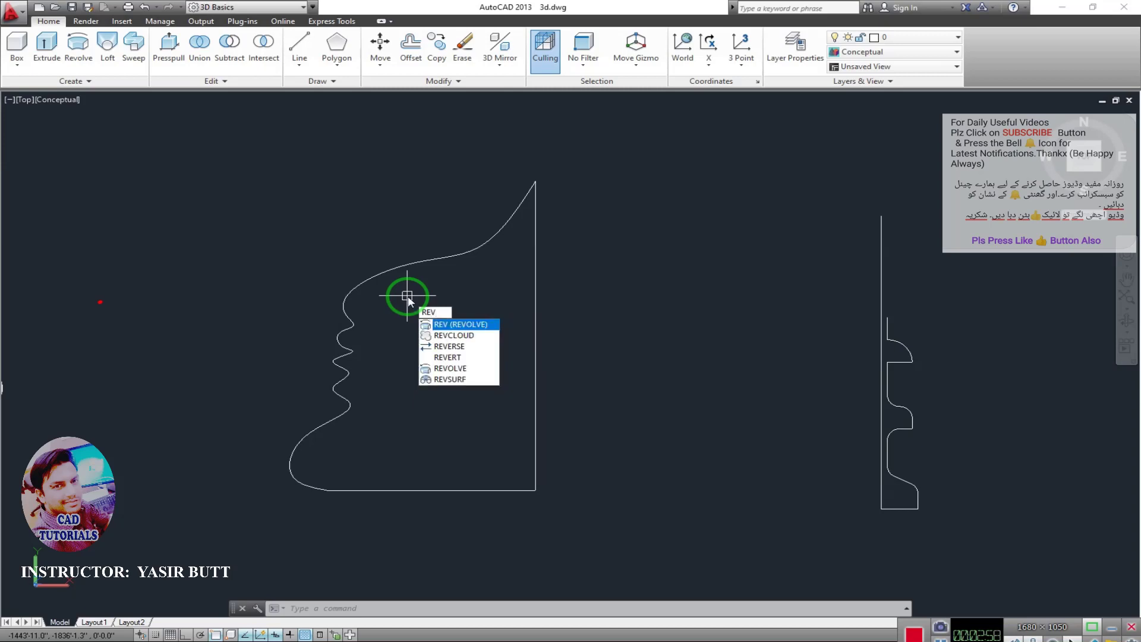
key("Return")
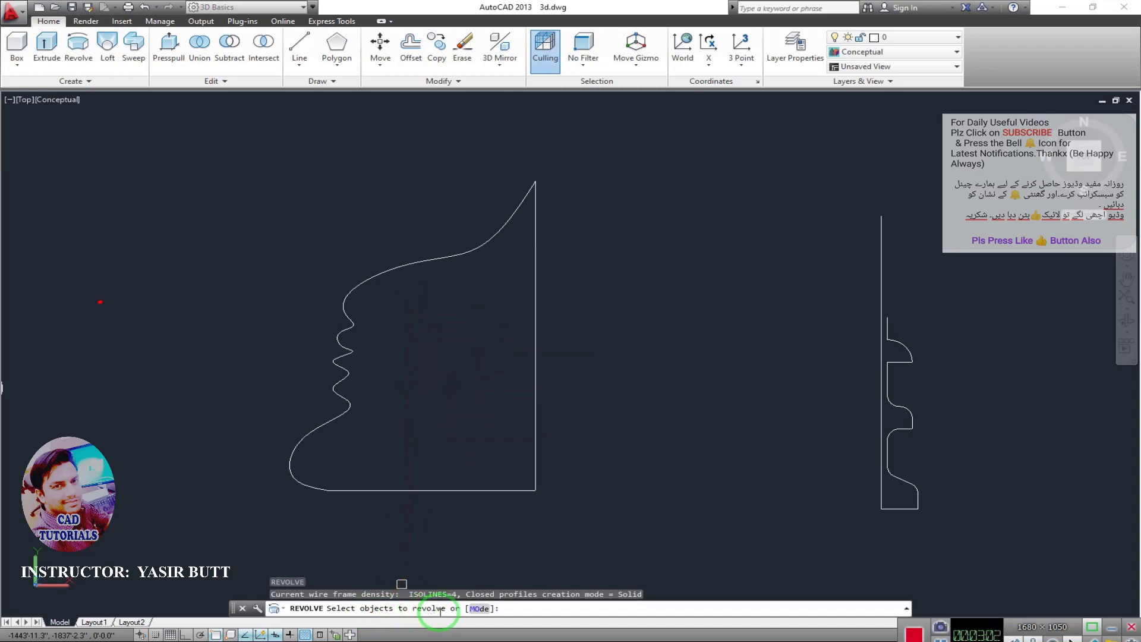
left_click(372, 275)
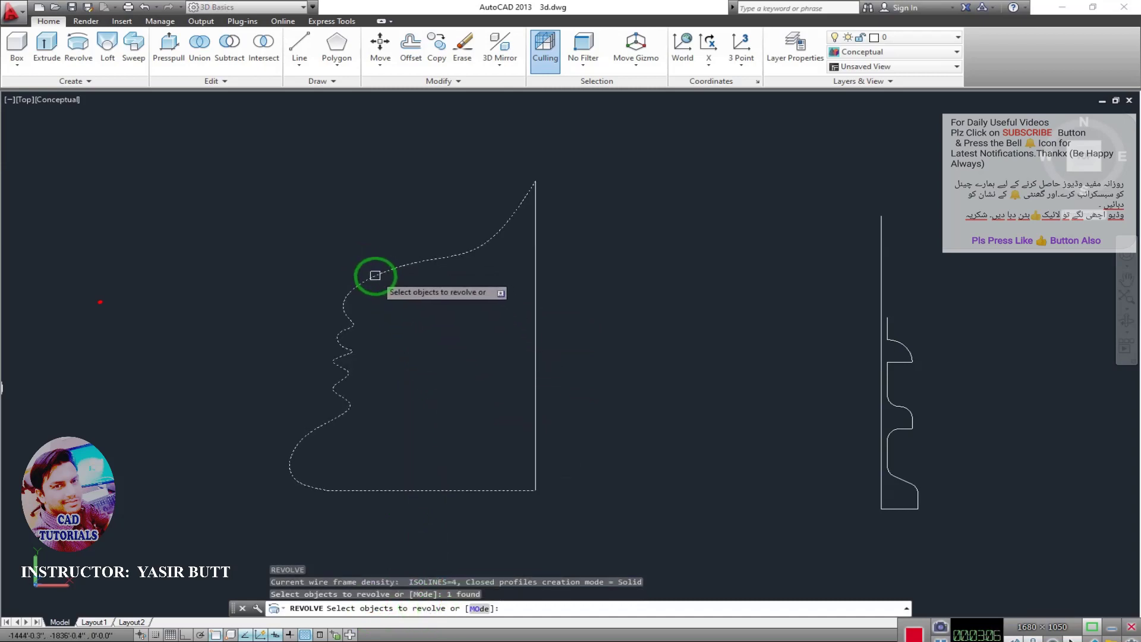
key("Return")
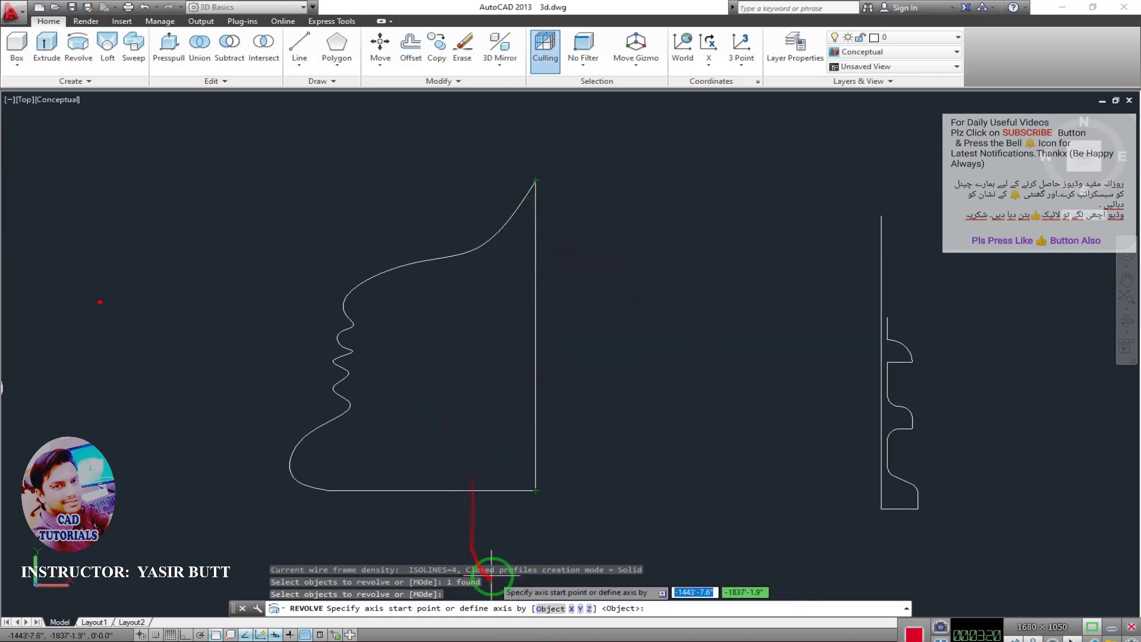
left_click(545, 612)
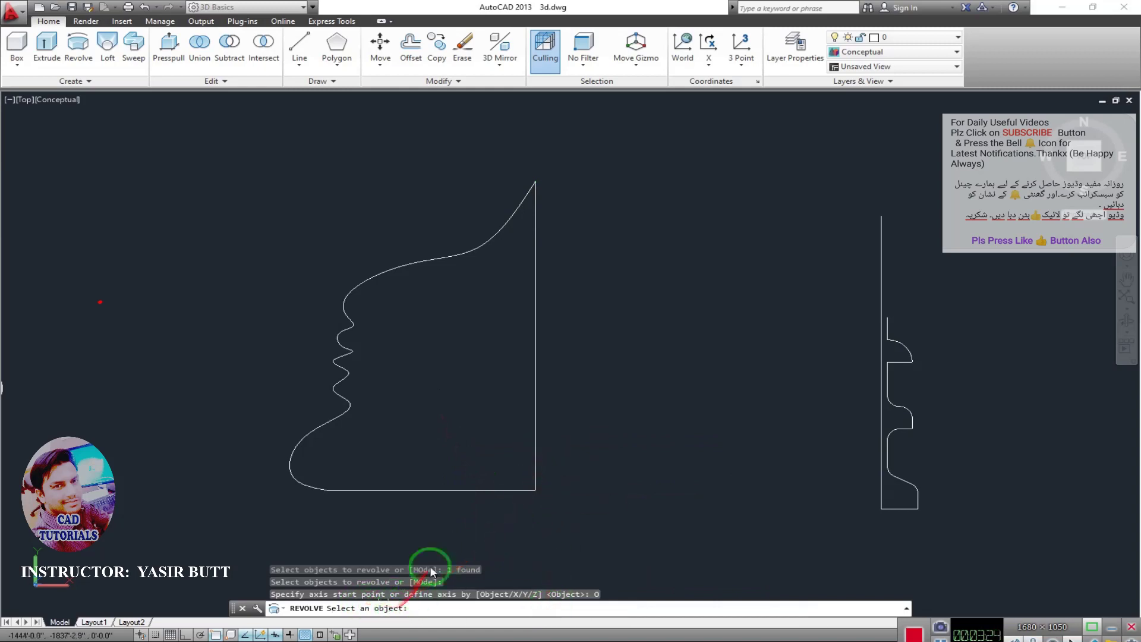
left_click(533, 402)
middle_click_drag(531, 489, 408, 469)
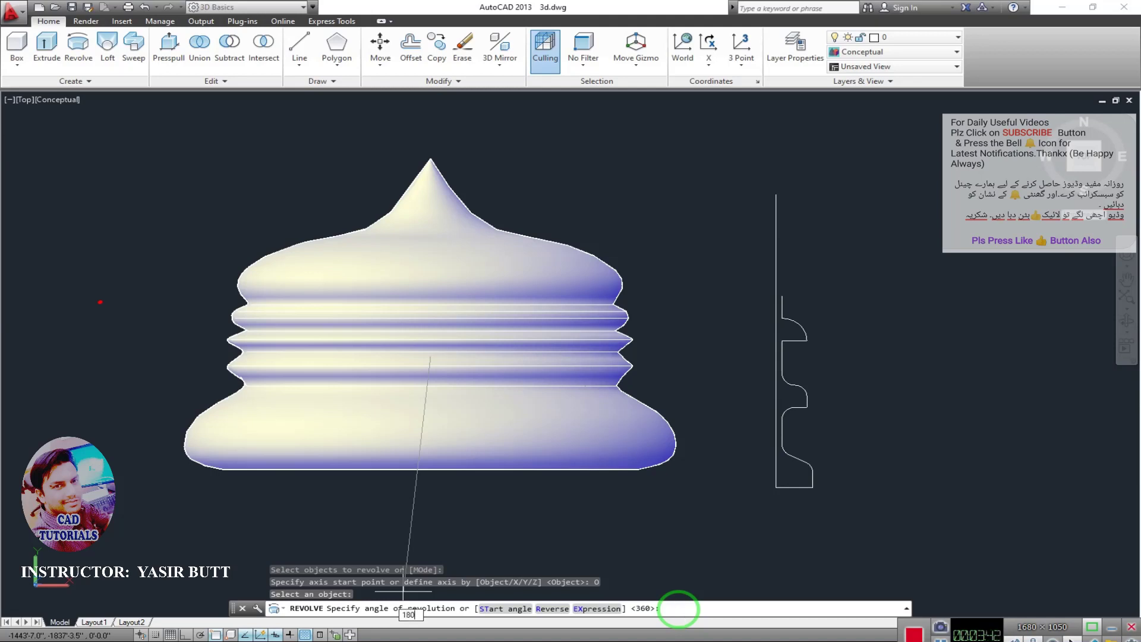
key("Return")
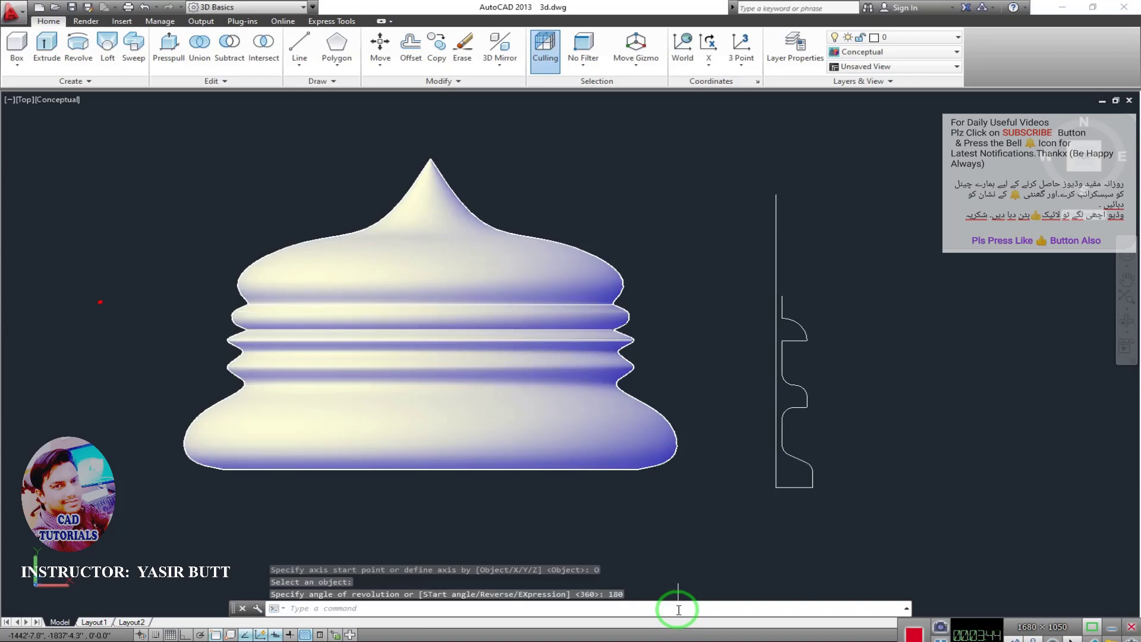
left_click(439, 372)
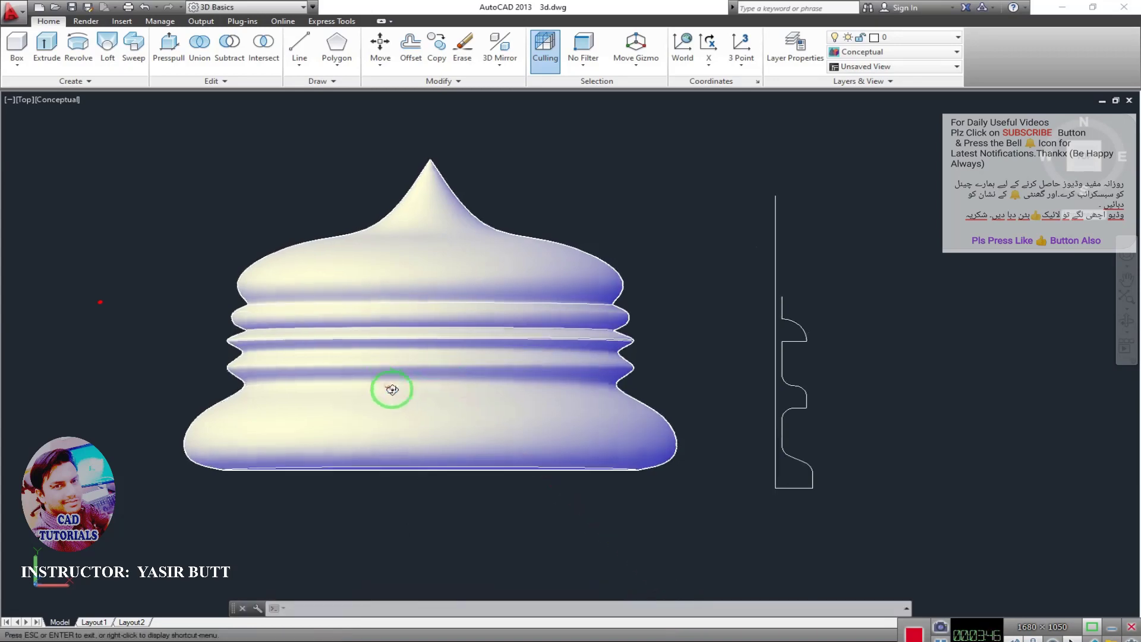
mouse_move(395, 380)
middle_mouse_down("shift")
mouse_move(405, 340)
mouse_move(505, 369)
mouse_move(382, 349)
mouse_move(390, 375)
mouse_move(577, 382)
mouse_move(542, 393)
middle_mouse_up("shift")
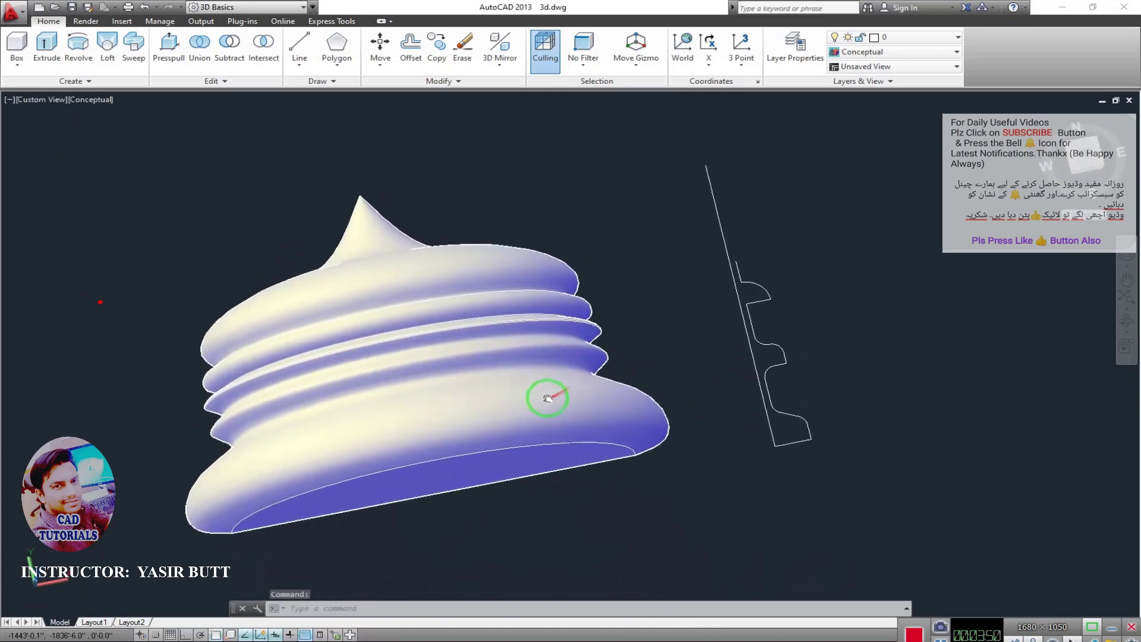
key("Escape")
mouse_move(221, 337)
middle_mouse_down("shift")
mouse_move(374, 311)
mouse_move(522, 382)
mouse_move(236, 337)
middle_mouse_up("shift")
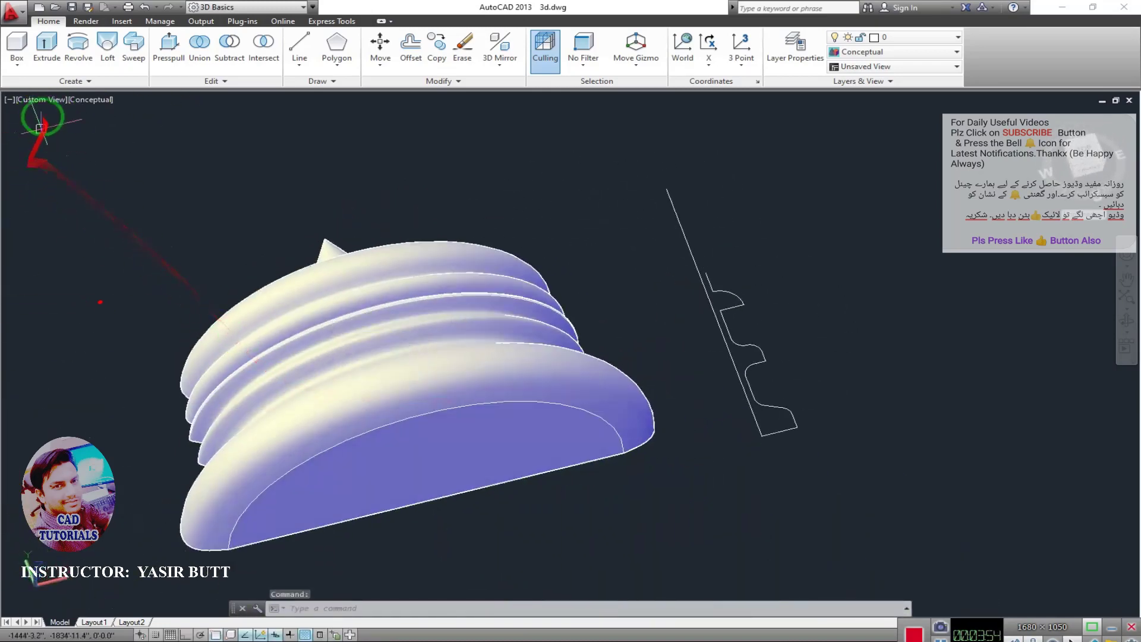
left_click(39, 102)
left_click(71, 226)
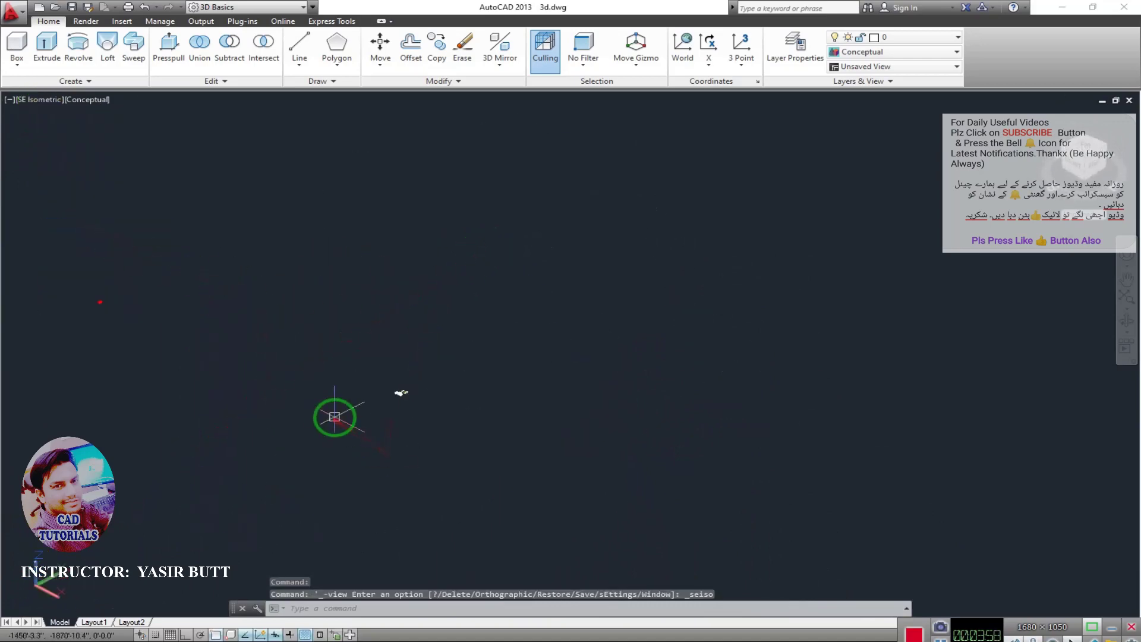
scroll(571, 315, "up", 2)
scroll(453, 326, "up", 3)
scroll(457, 357, "up", 3)
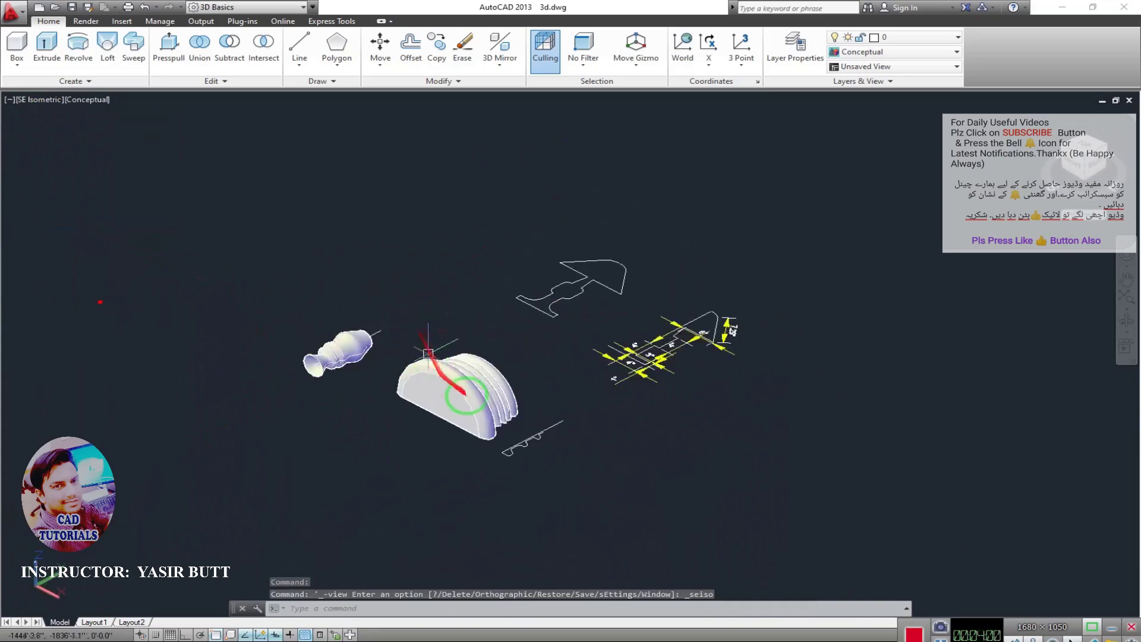
scroll(471, 395, "up", 3)
scroll(252, 350, "up", 2)
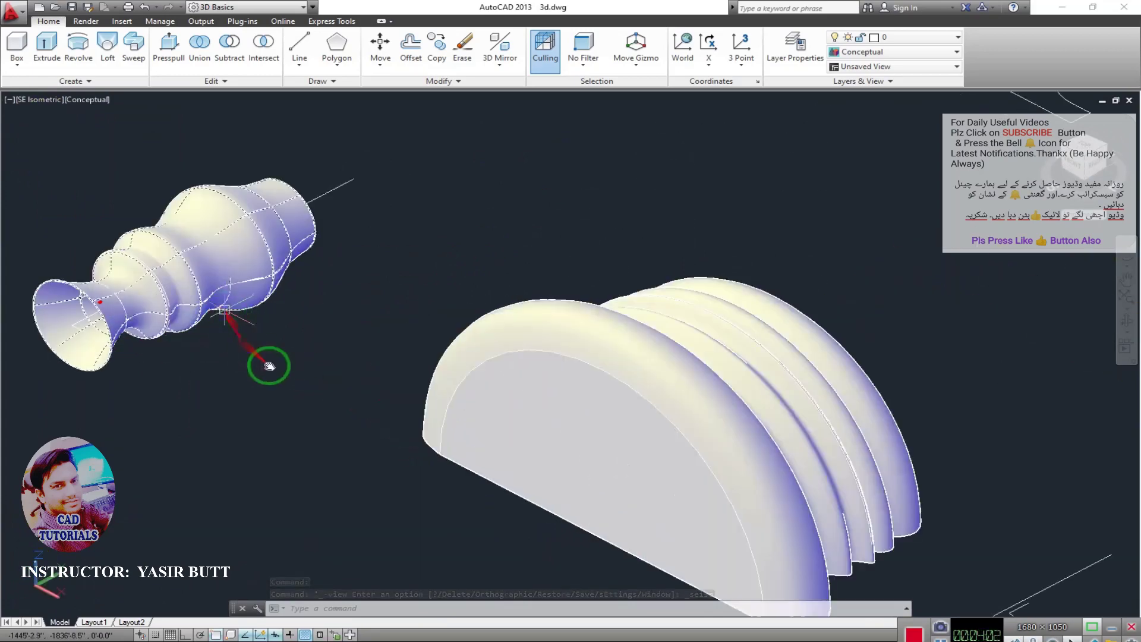
scroll(279, 297, "up", 2)
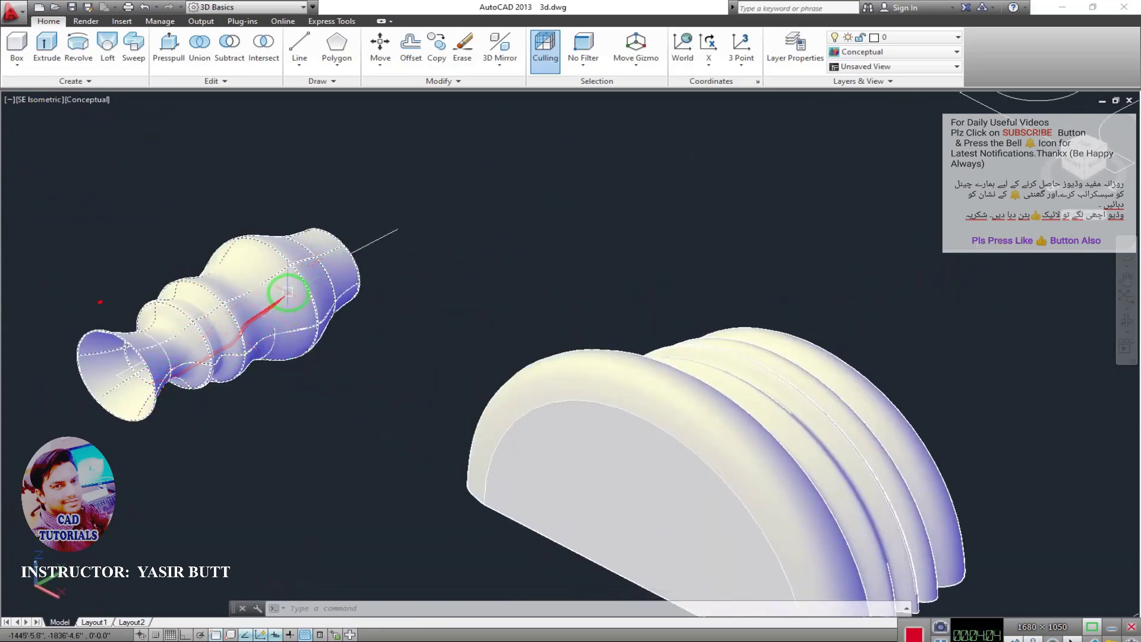
scroll(356, 303, "down", 2)
scroll(347, 321, "down", 1)
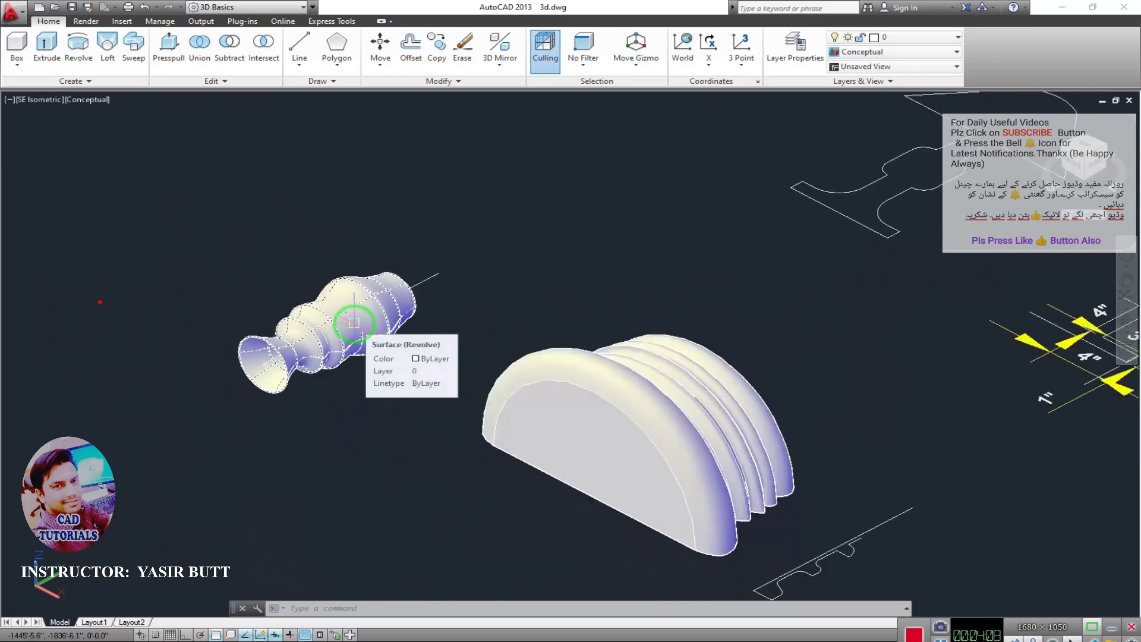
middle_click_drag(354, 315, 244, 318)
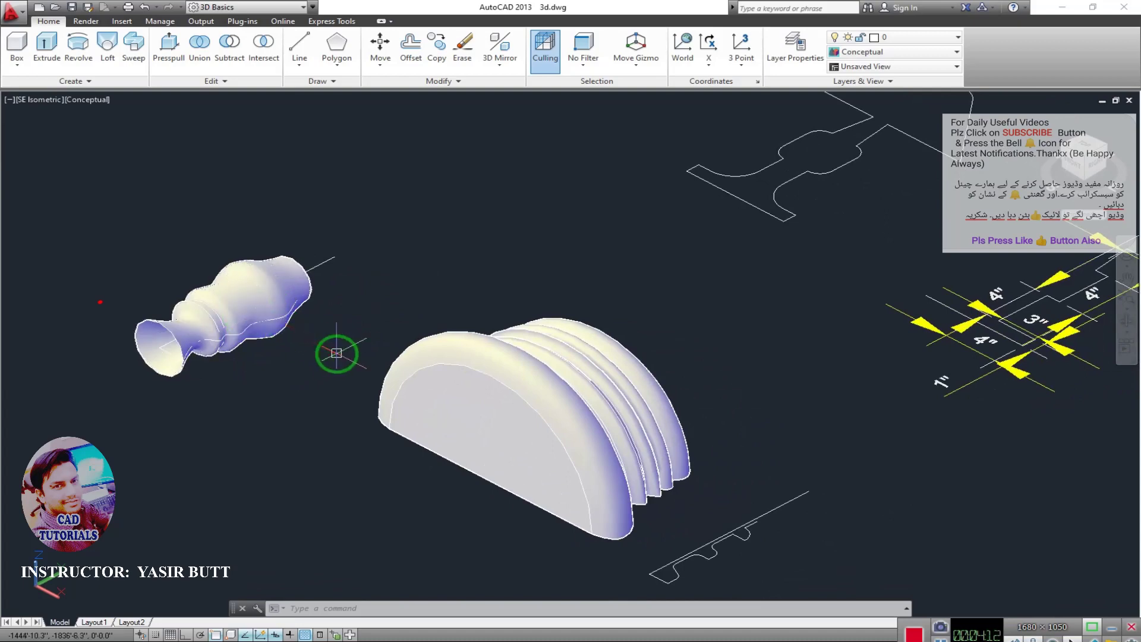
middle_click_drag(337, 353, 229, 326)
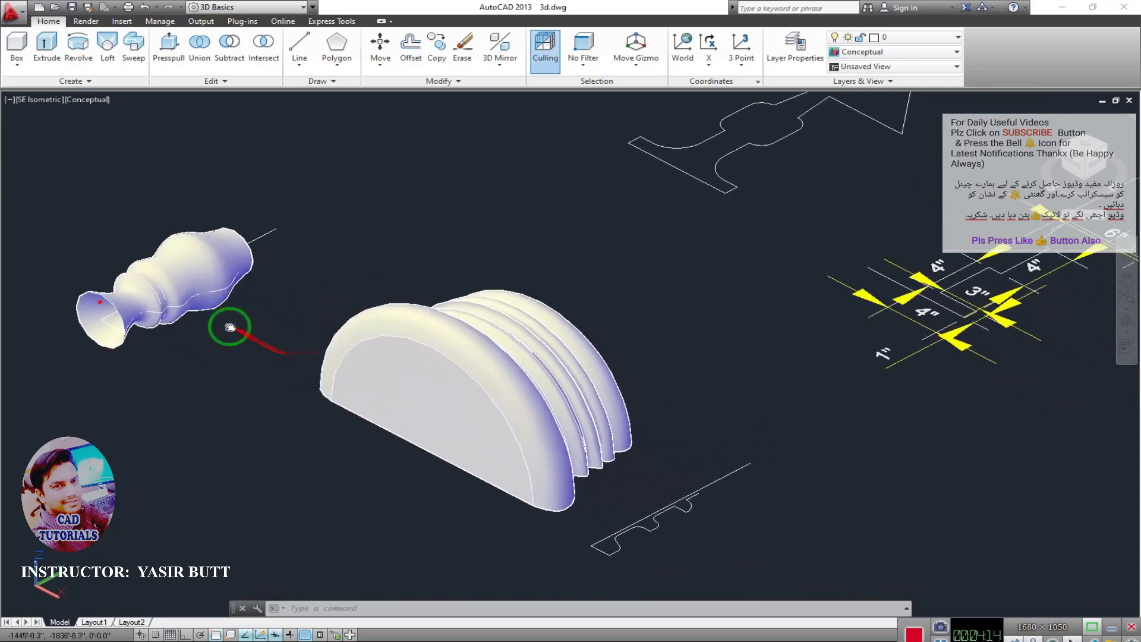
middle_click_drag(269, 362, 152, 309)
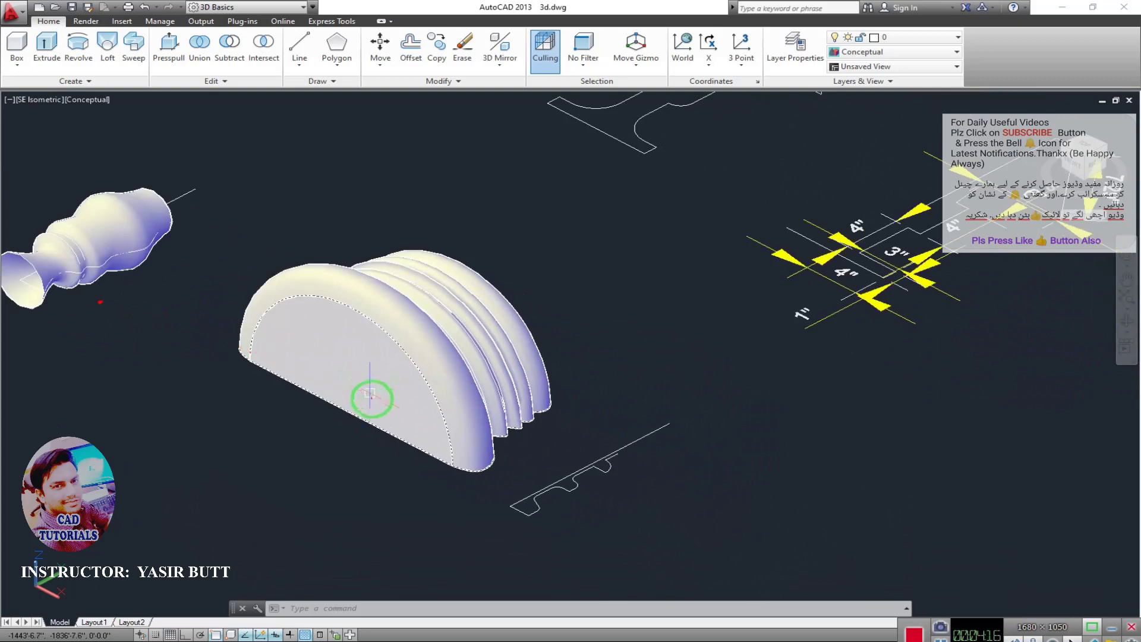
middle_click_drag(345, 395, 223, 373)
mouse_move(375, 384)
middle_mouse_down()
mouse_move(275, 339)
mouse_move(301, 234)
mouse_move(368, 253)
mouse_move(380, 287)
mouse_move(362, 252)
middle_mouse_up()
mouse_move(386, 180)
middle_mouse_down("shift")
mouse_move(377, 272)
mouse_move(400, 267)
mouse_move(342, 216)
mouse_move(252, 267)
mouse_move(302, 340)
mouse_move(364, 333)
middle_mouse_up("shift")
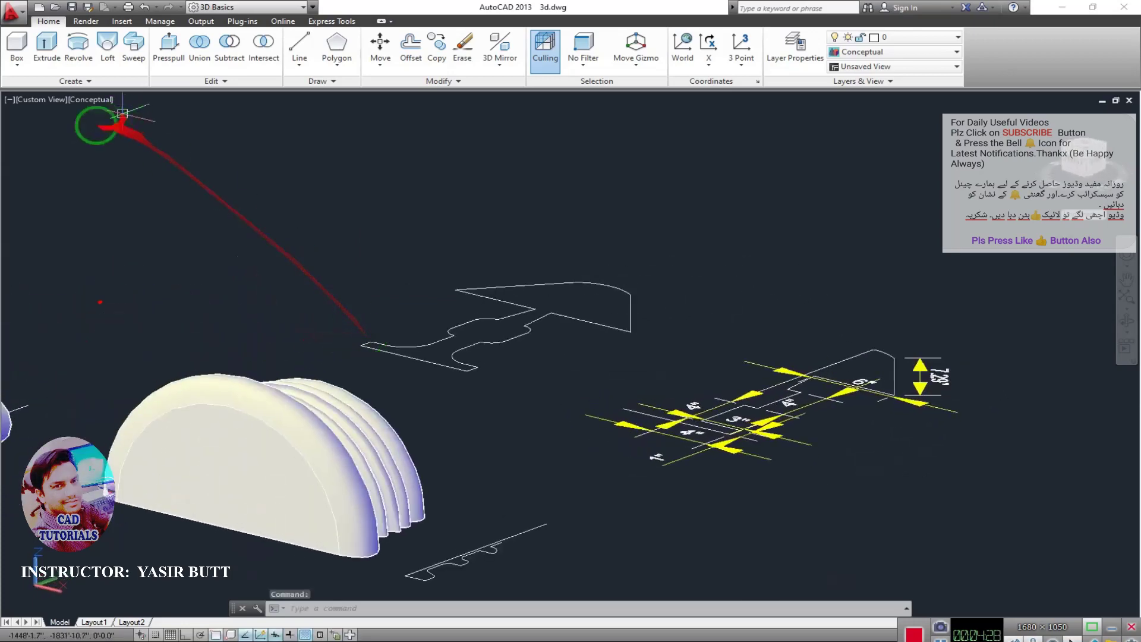
left_click(26, 99)
left_click(54, 131)
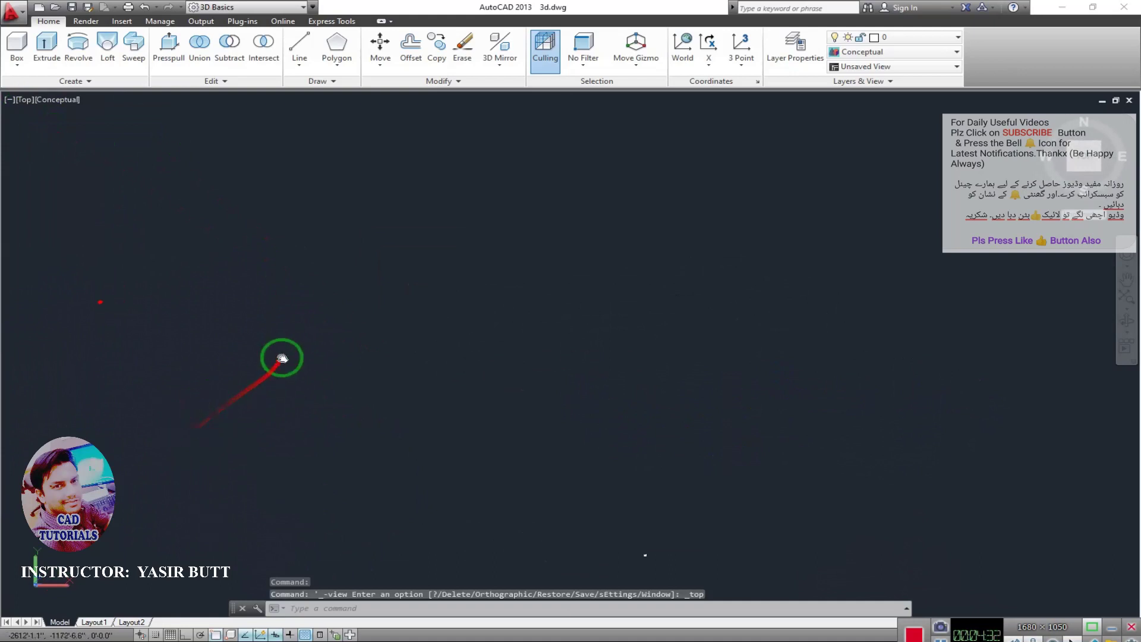
Step: Window-select and delete the two stray objects near the models
scroll(400, 258, "down", 2)
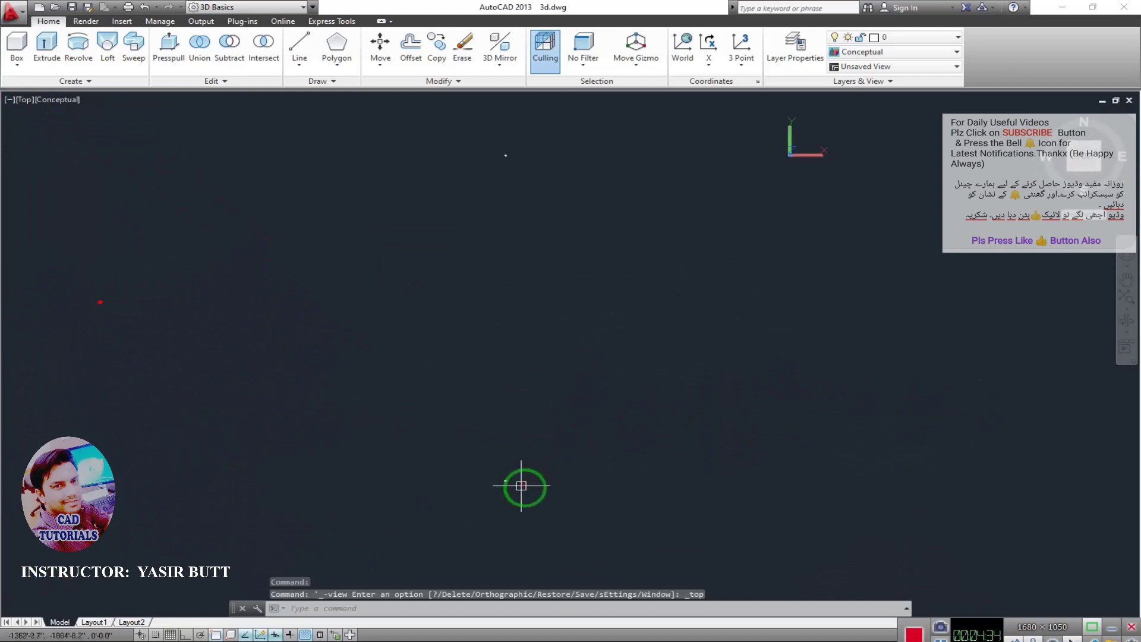
mouse_move(521, 485)
middle_mouse_down("shift")
mouse_move(289, 424)
mouse_move(433, 405)
middle_mouse_up("shift")
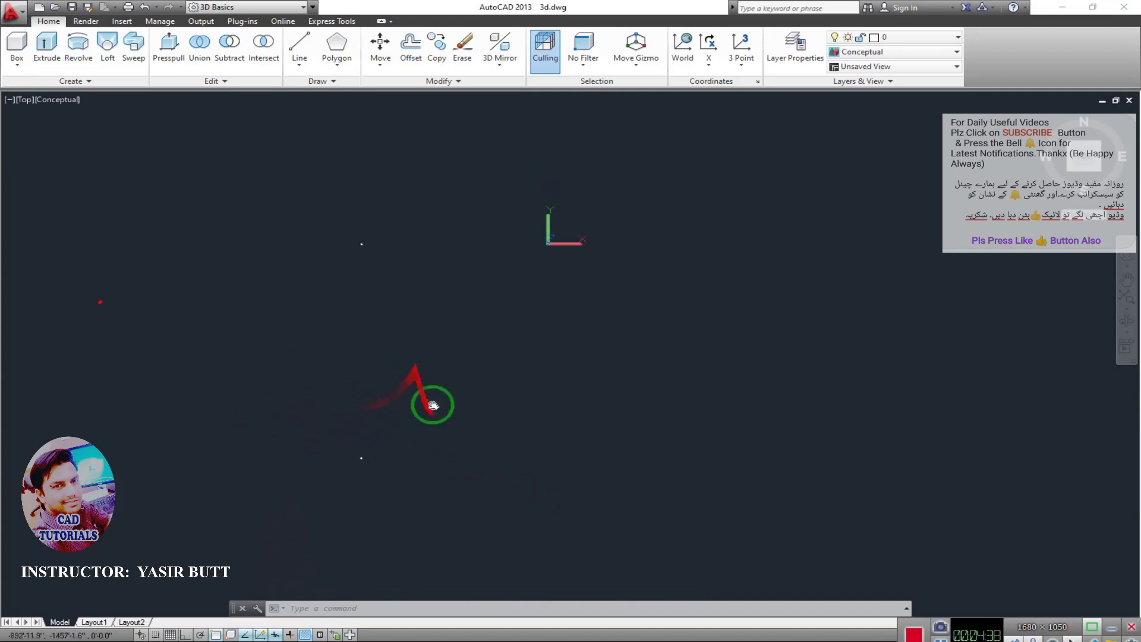
left_click(402, 217)
left_click(349, 265)
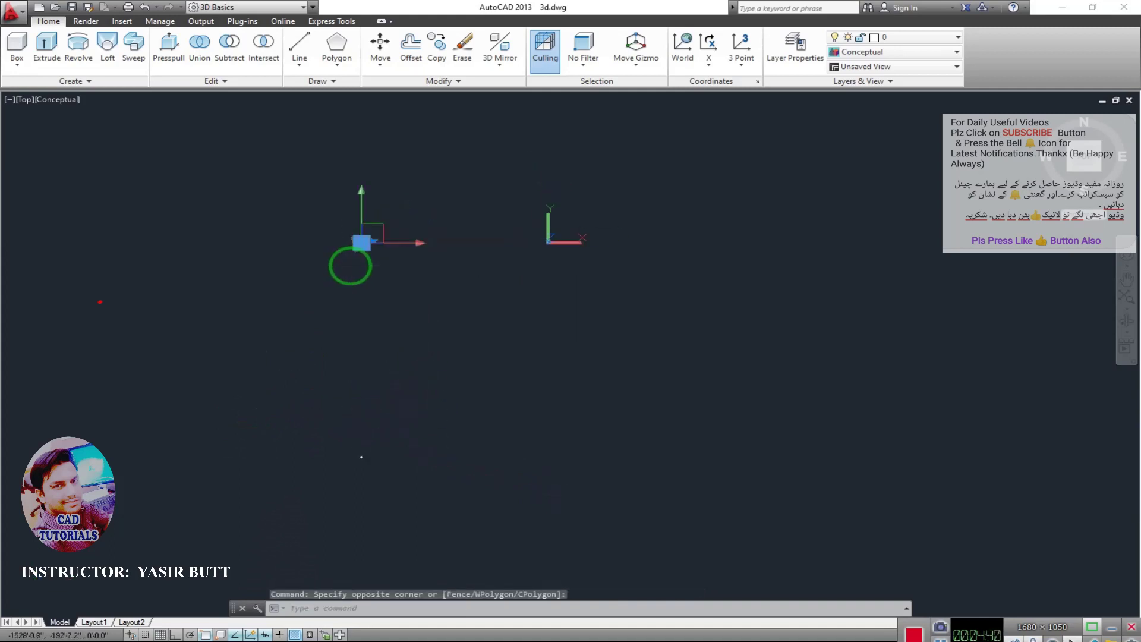
key("Delete")
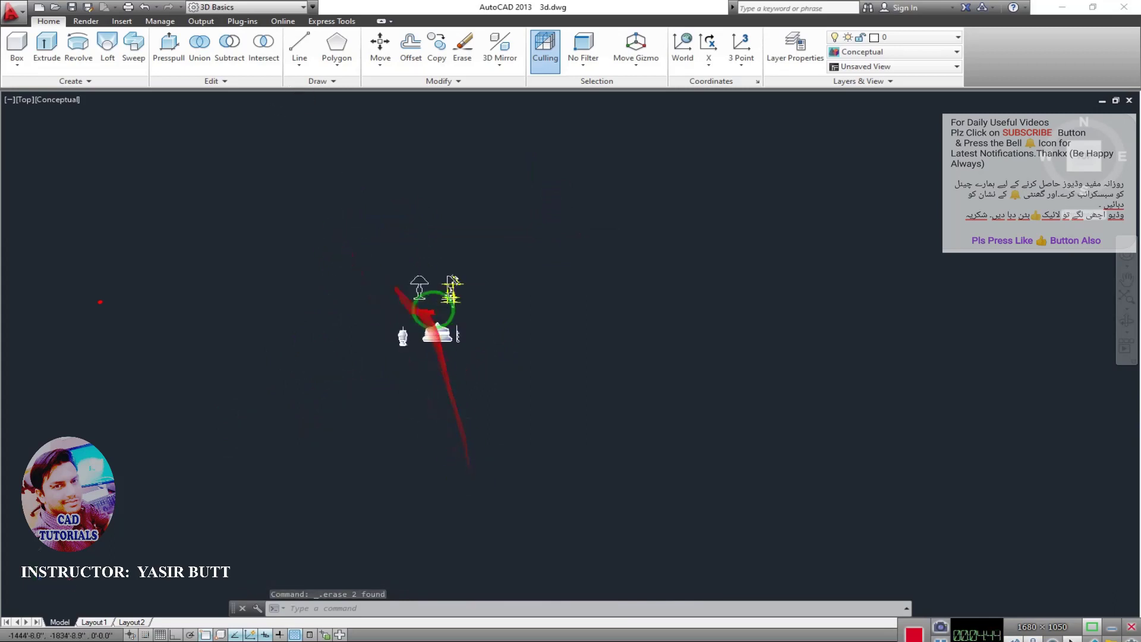
Step: Move the notched profile further right of the dome solid
scroll(445, 318, "up", 5)
scroll(502, 403, "up", 2)
scroll(345, 359, "up", 3)
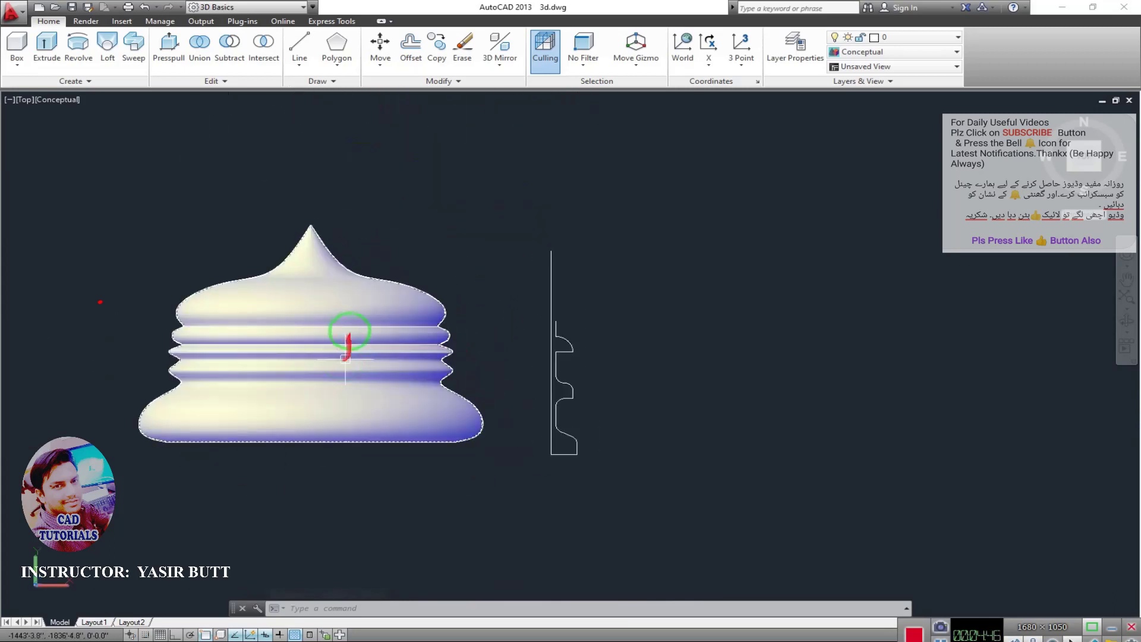
middle_click_drag(576, 338, 446, 338)
scroll(446, 338, "up", 4)
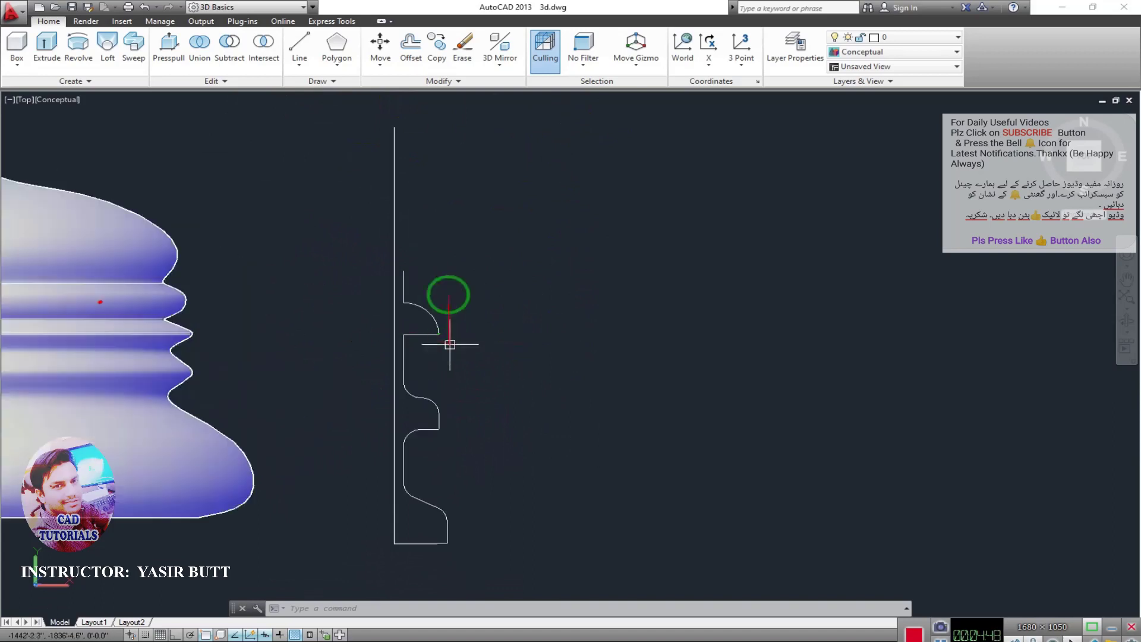
left_click(468, 247)
left_click(368, 324)
scroll(520, 371, "down", 4)
type("m")
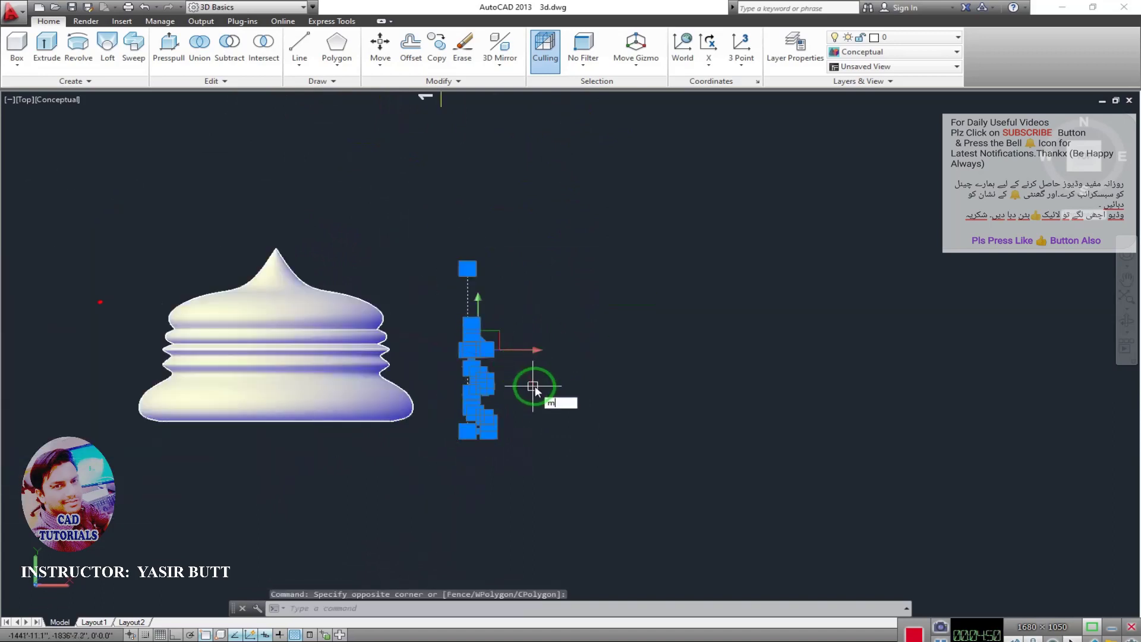
key("Return")
left_click(564, 383)
left_click(757, 365)
key("Escape")
scroll(701, 337, "up", 3)
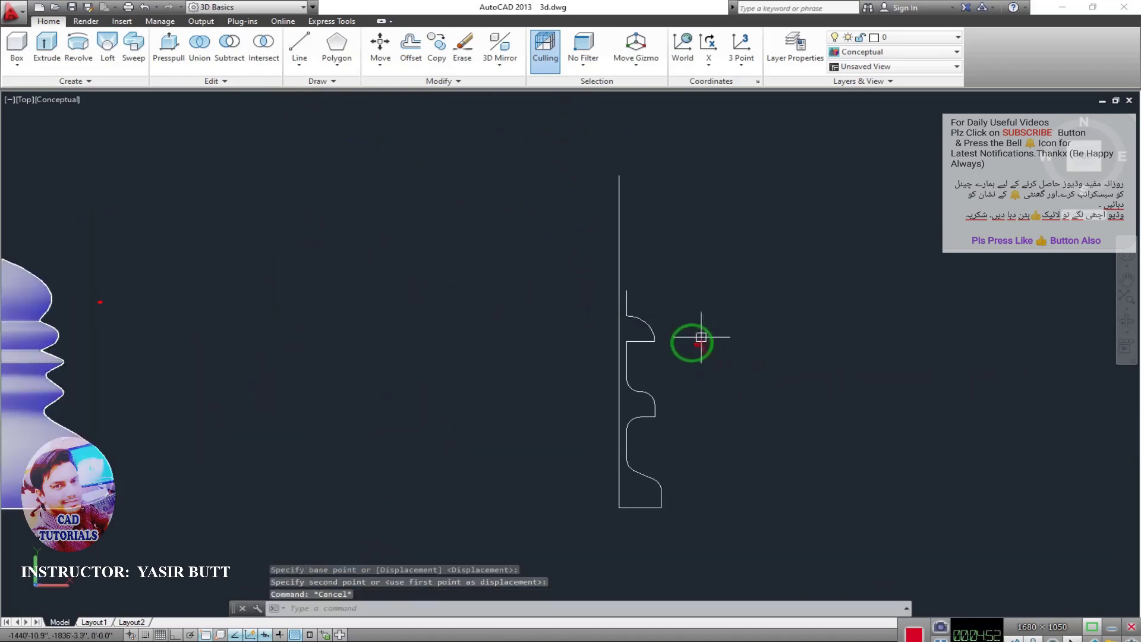
middle_click_drag(701, 337, 633, 326)
Step: Revolve the notched lamp profile a full 360° about its straight left edge
type("v")
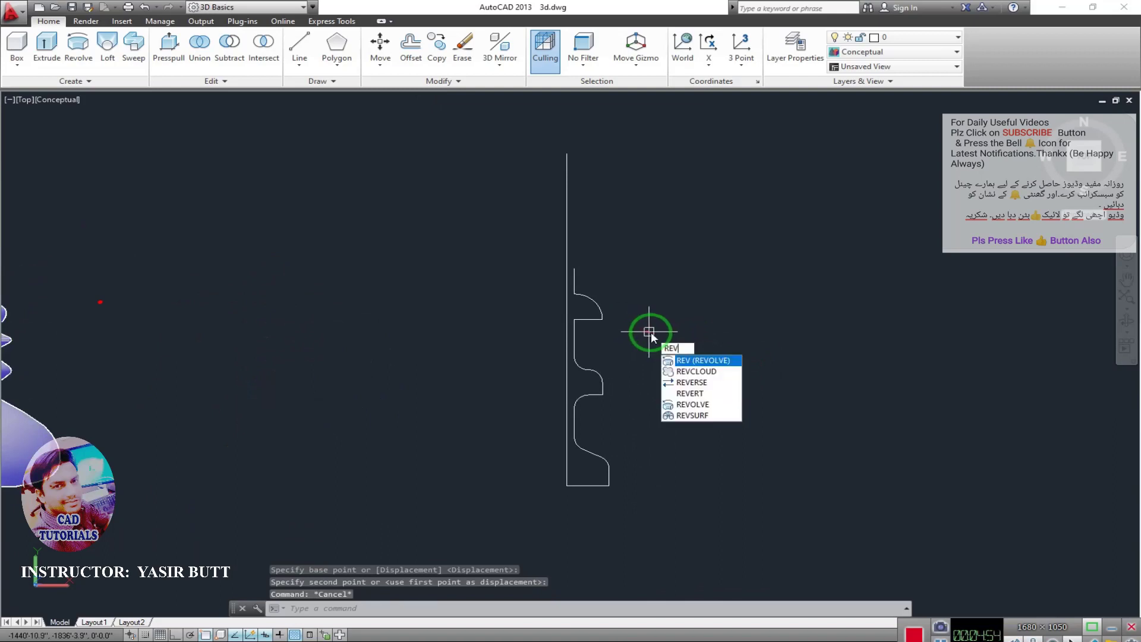
key("Return")
left_click(597, 311)
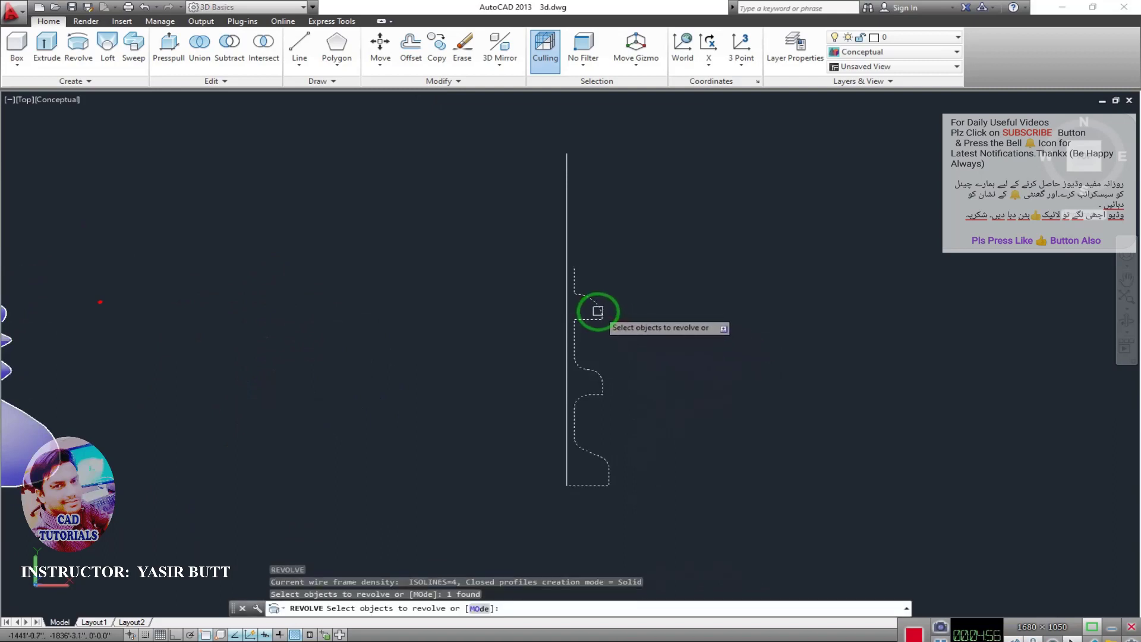
key("Return")
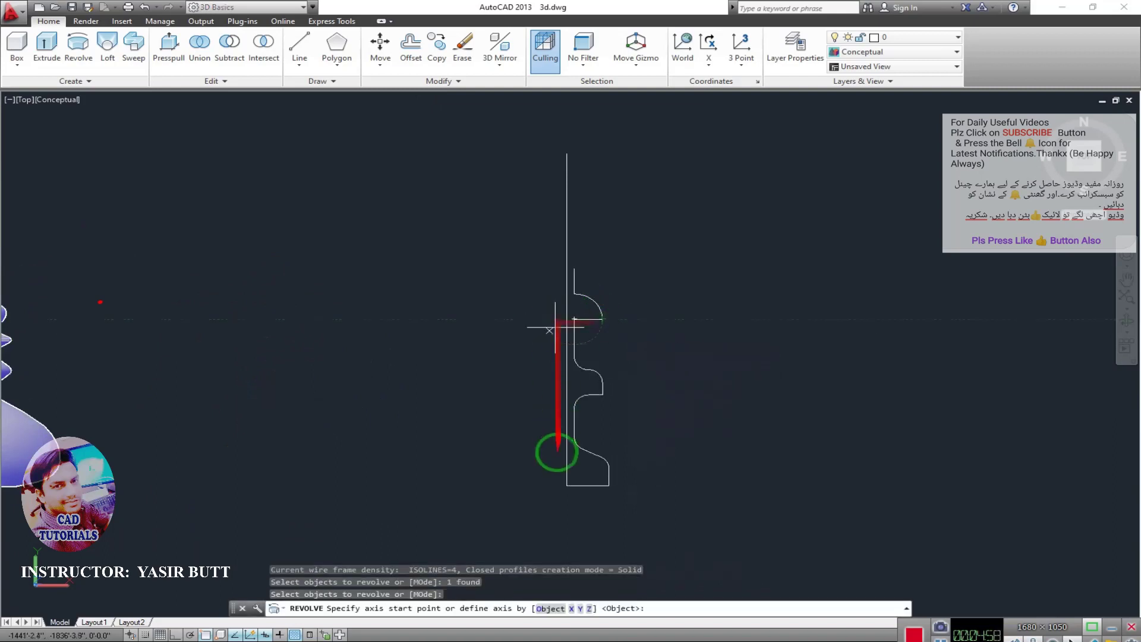
left_click(566, 486)
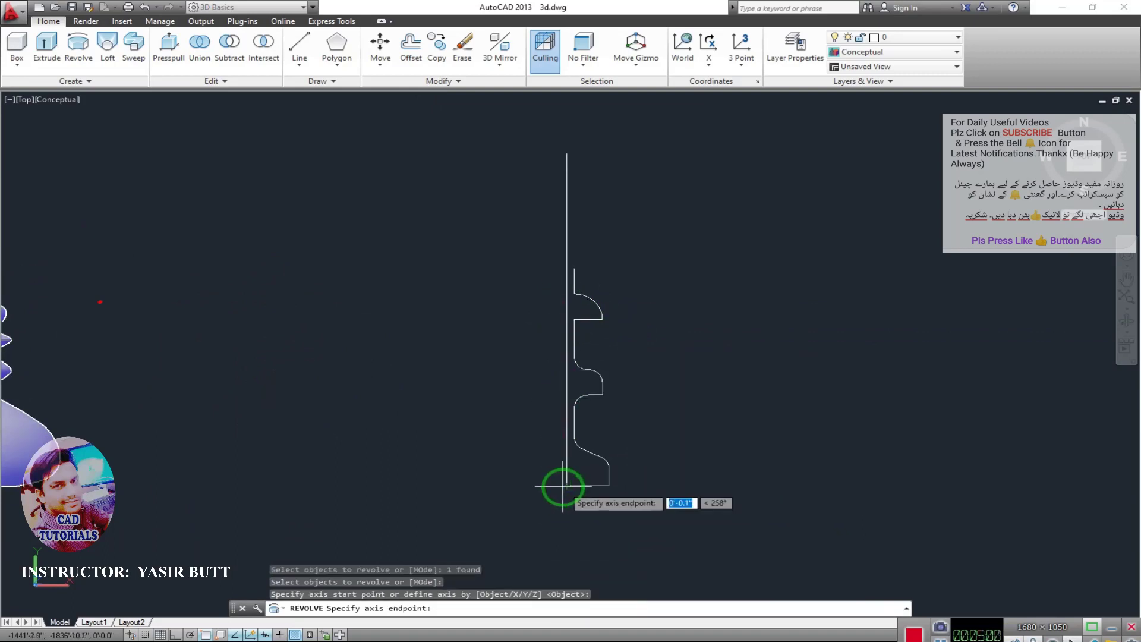
left_click(566, 257)
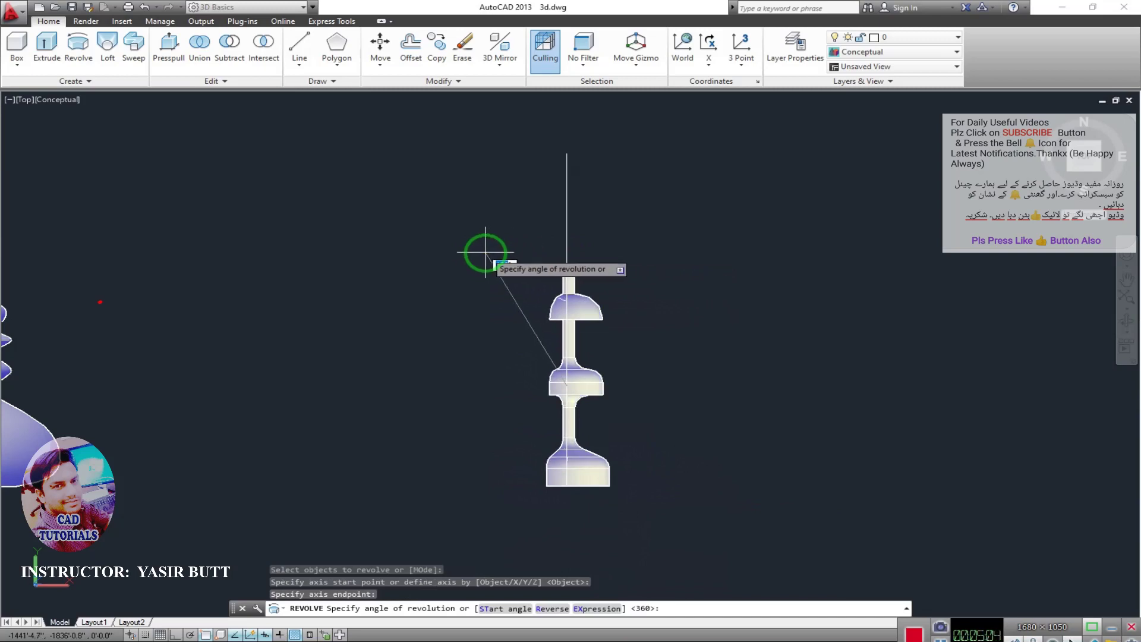
type("360")
key("Return")
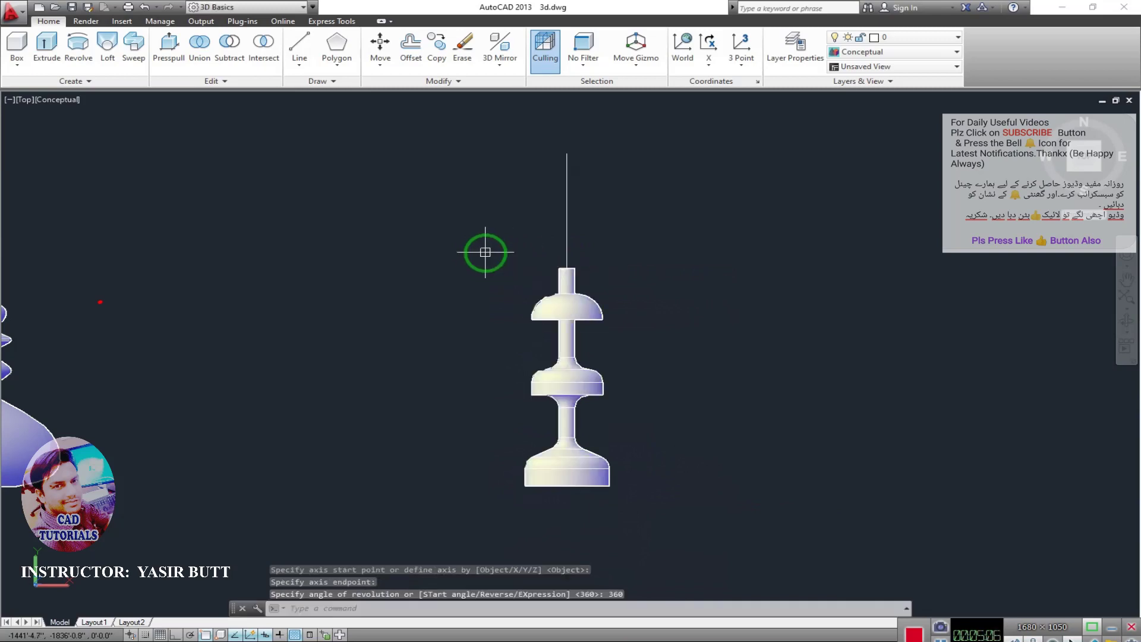
key("Escape")
Step: Save the drawing and recentre the view on the revolved lamp
key("ctrl+s")
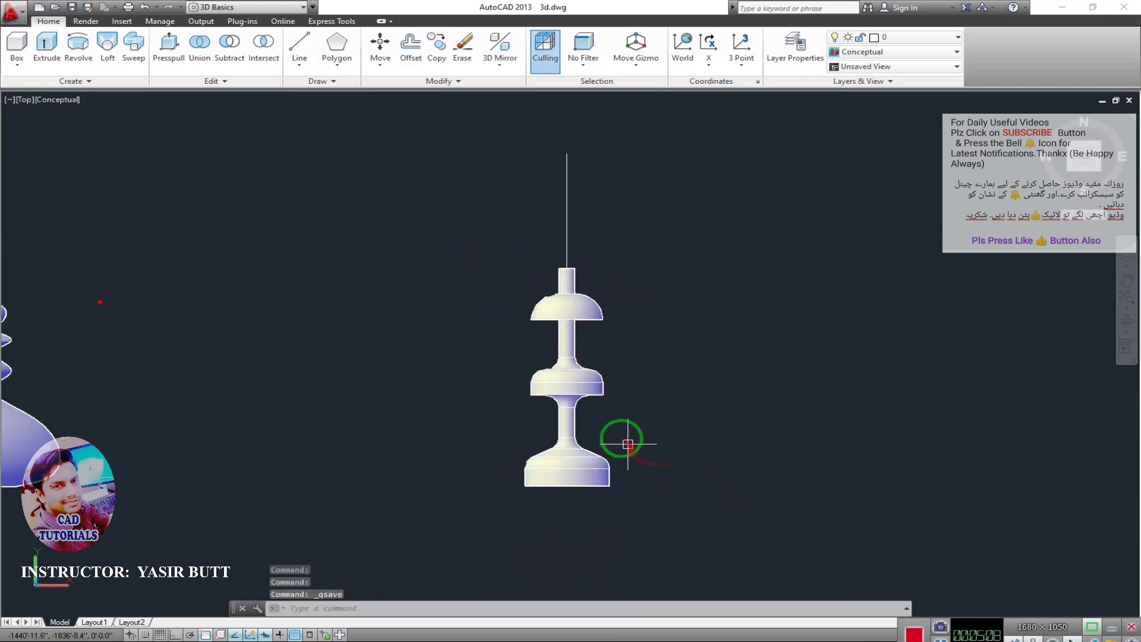
middle_click_drag(619, 438, 501, 433)
scroll(456, 366, "up", 2)
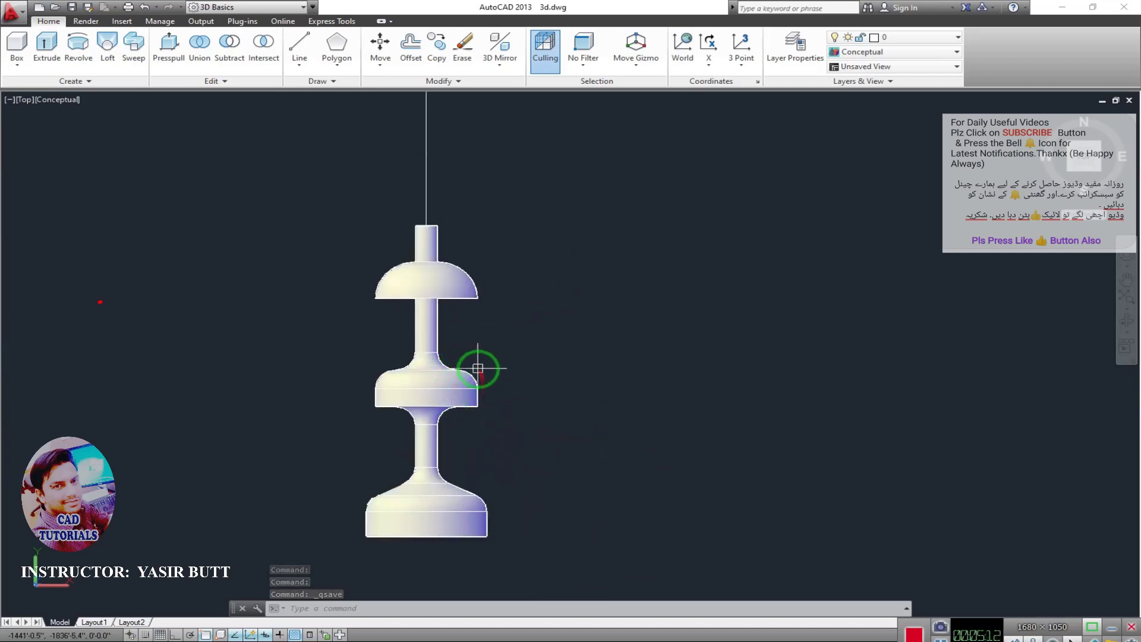
Step: Delete the leftover revolve axis line beside the lamp solid
middle_click_drag(473, 363, 469, 391)
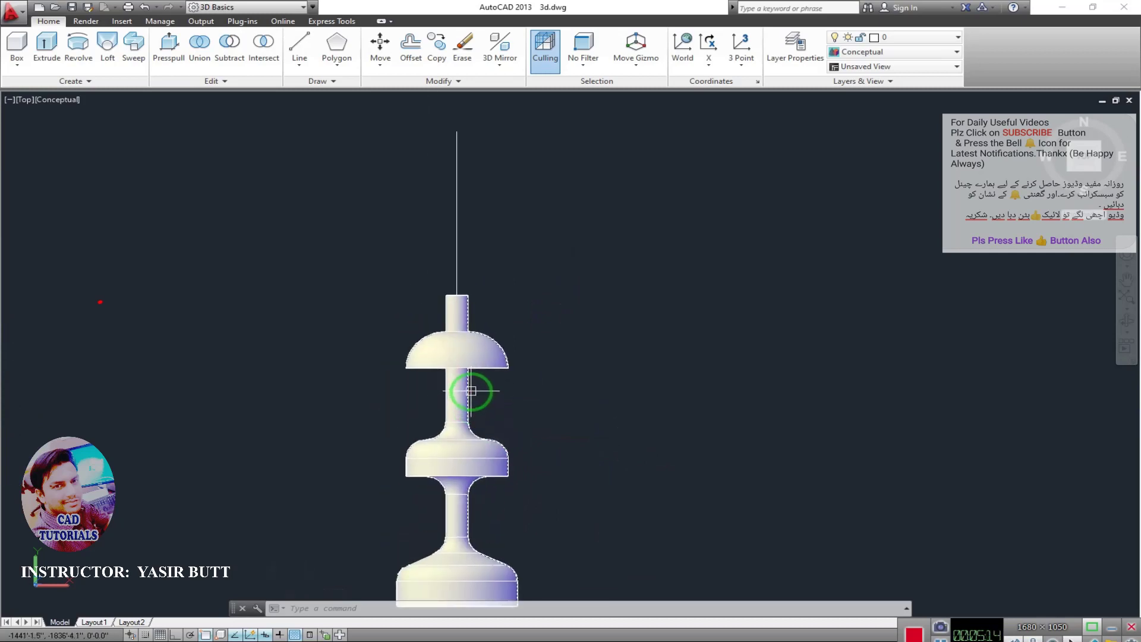
scroll(470, 391, "down", 4)
scroll(473, 395, "down", 3)
scroll(474, 398, "up", 2)
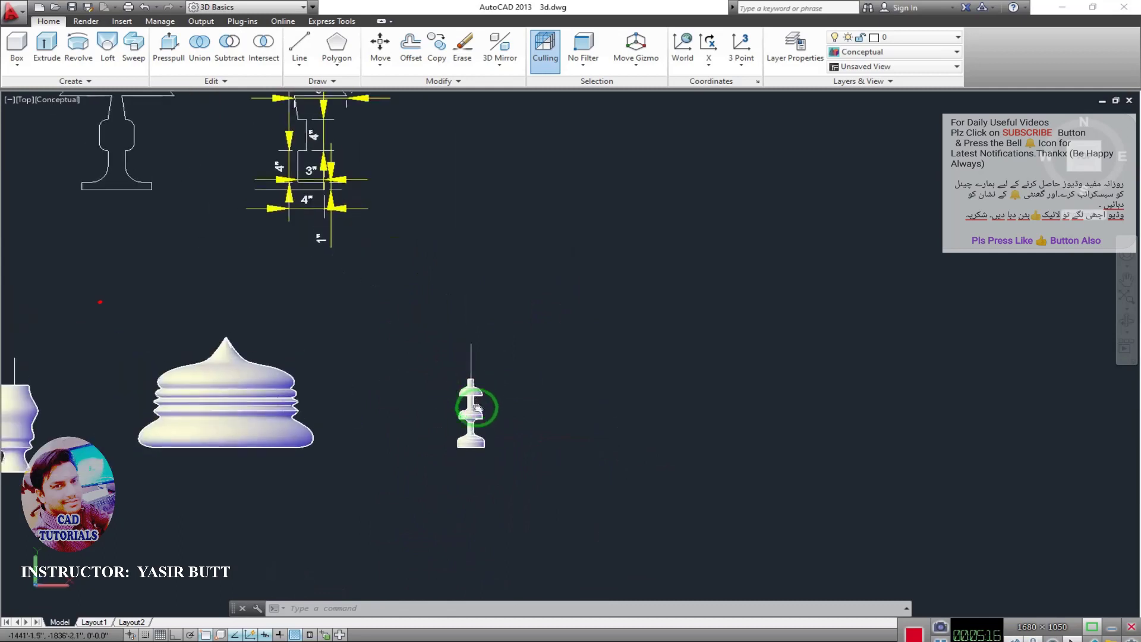
middle_click_drag(477, 408, 480, 438)
left_click(473, 376)
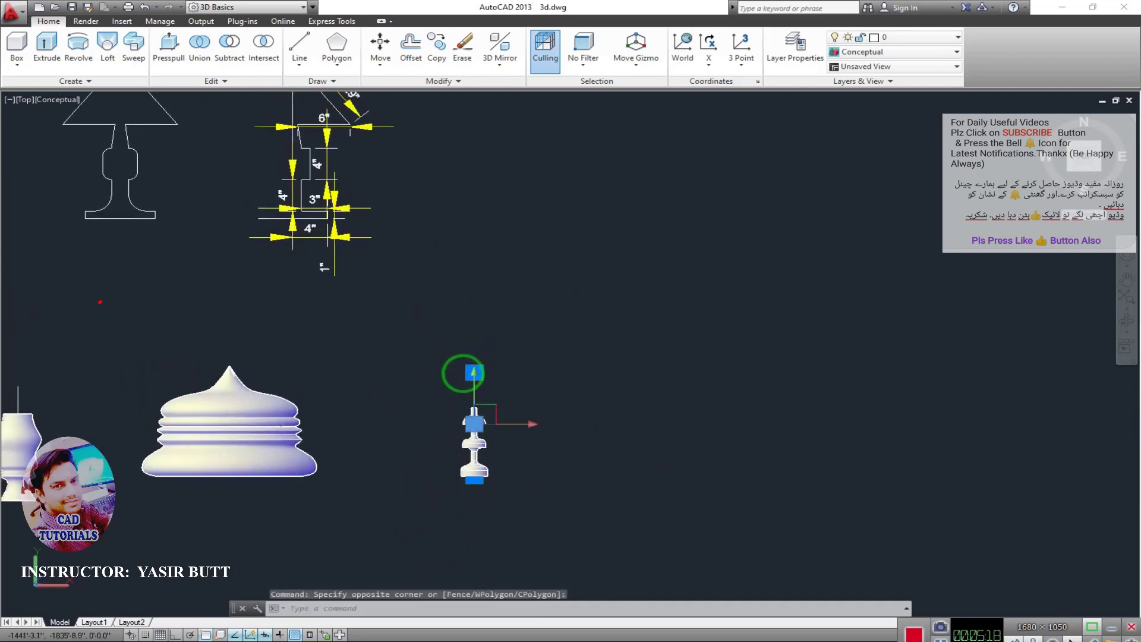
key("Delete")
Step: Frame the dimensioned lamp profile with its 6", 4", 3" and 7.29" sizes
middle_click_drag(469, 383, 518, 378)
mouse_move(410, 350)
middle_mouse_down()
mouse_move(402, 400)
mouse_move(390, 363)
middle_mouse_up()
mouse_move(242, 211)
middle_mouse_down()
mouse_move(281, 288)
mouse_move(364, 350)
middle_mouse_up()
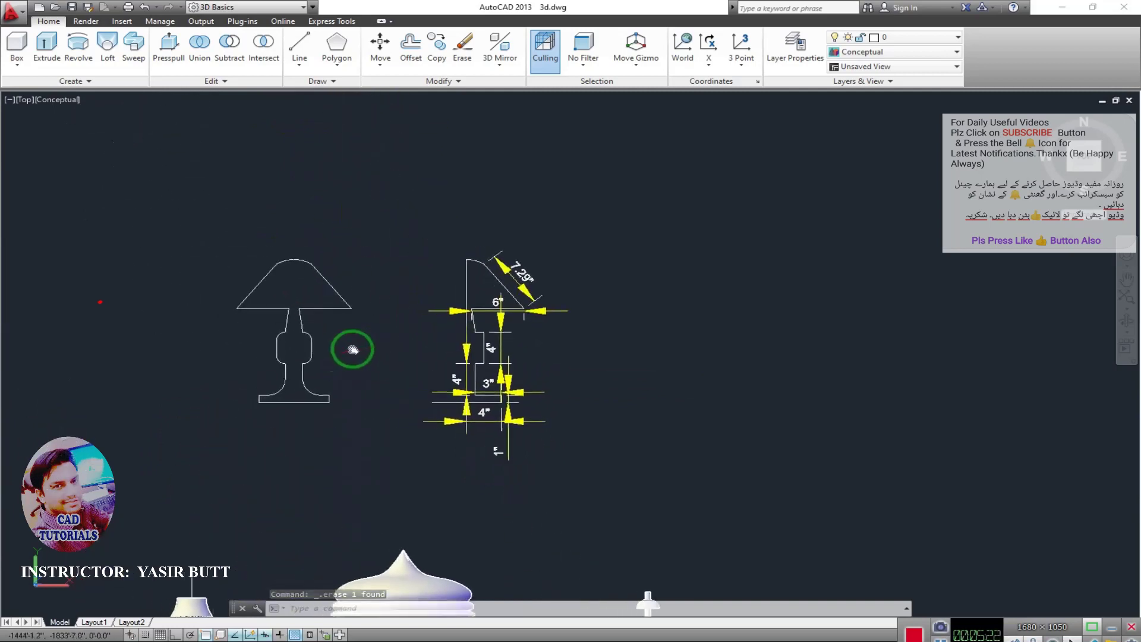
scroll(340, 335, "up", 3)
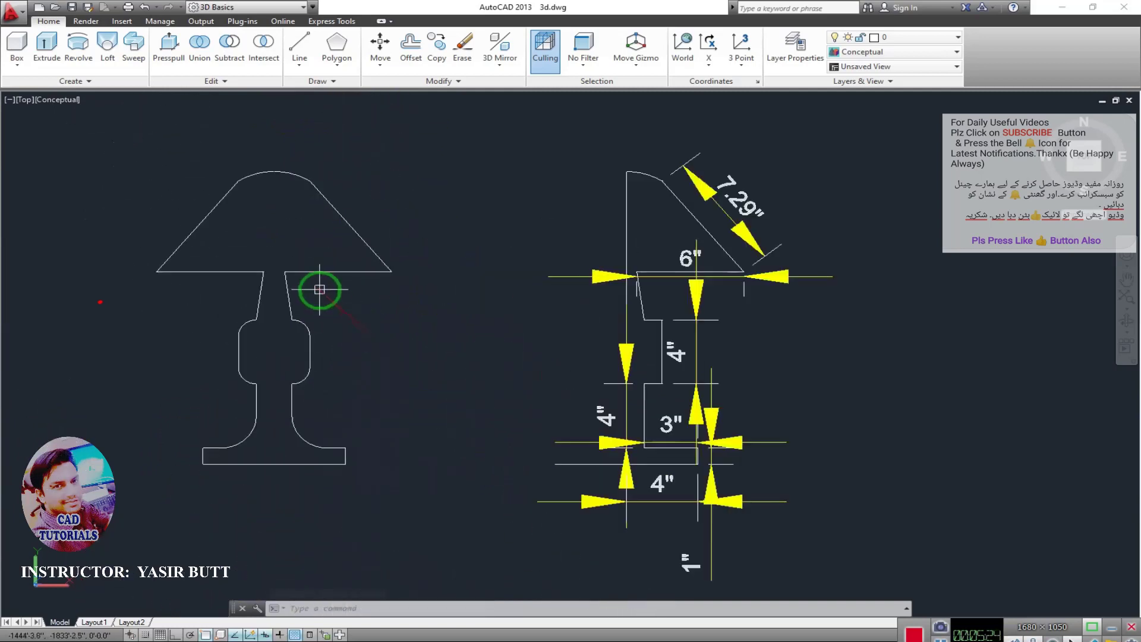
middle_click_drag(305, 363, 135, 359)
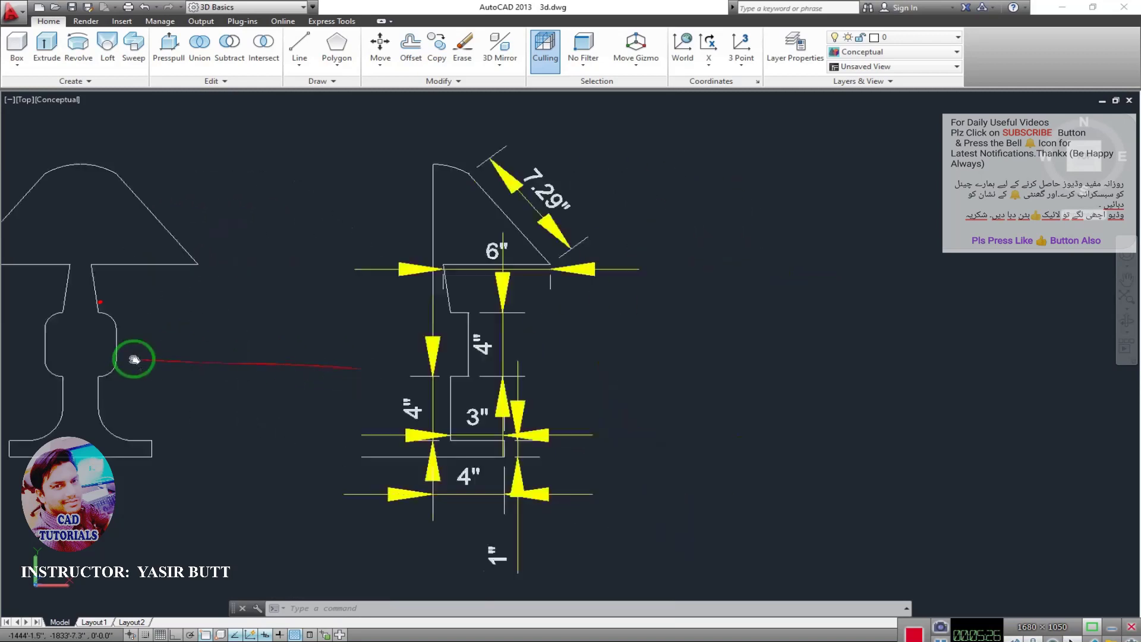
middle_click_drag(468, 471, 377, 415)
scroll(382, 400, "up", 2)
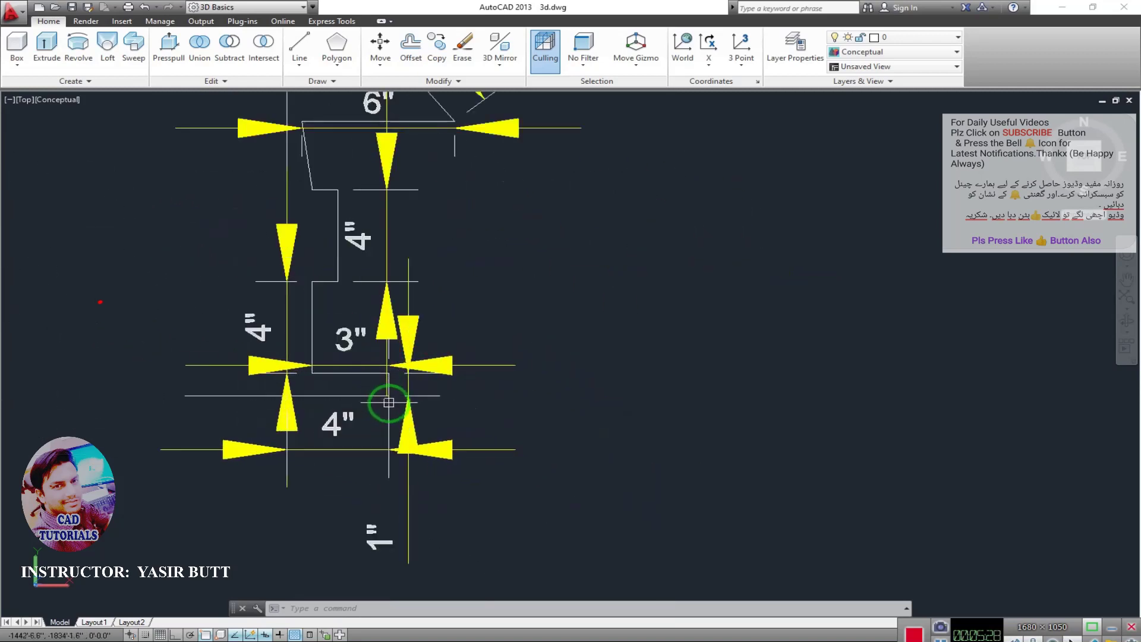
scroll(421, 378, "down", 2)
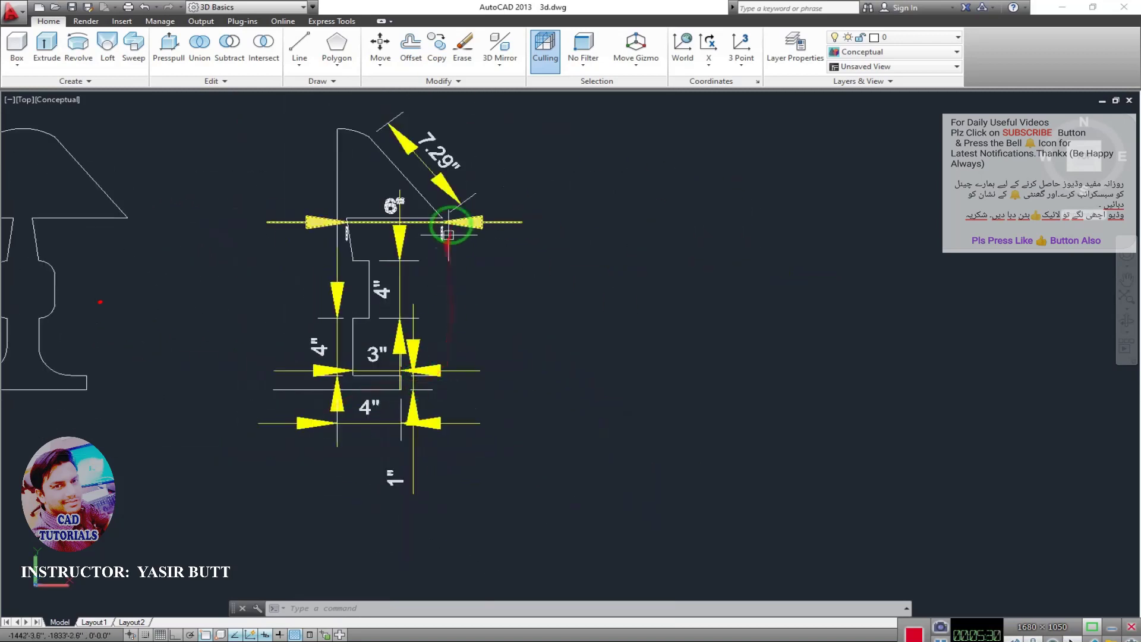
mouse_move(461, 339)
middle_mouse_down()
mouse_move(318, 395)
mouse_move(280, 331)
mouse_move(239, 314)
middle_mouse_up()
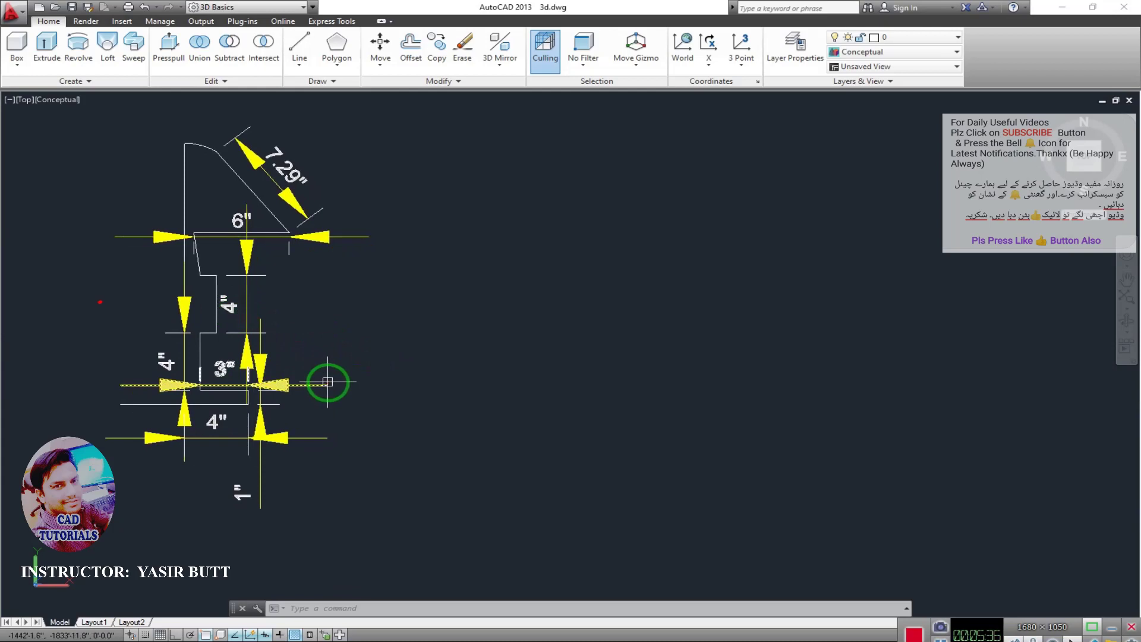
mouse_move(327, 383)
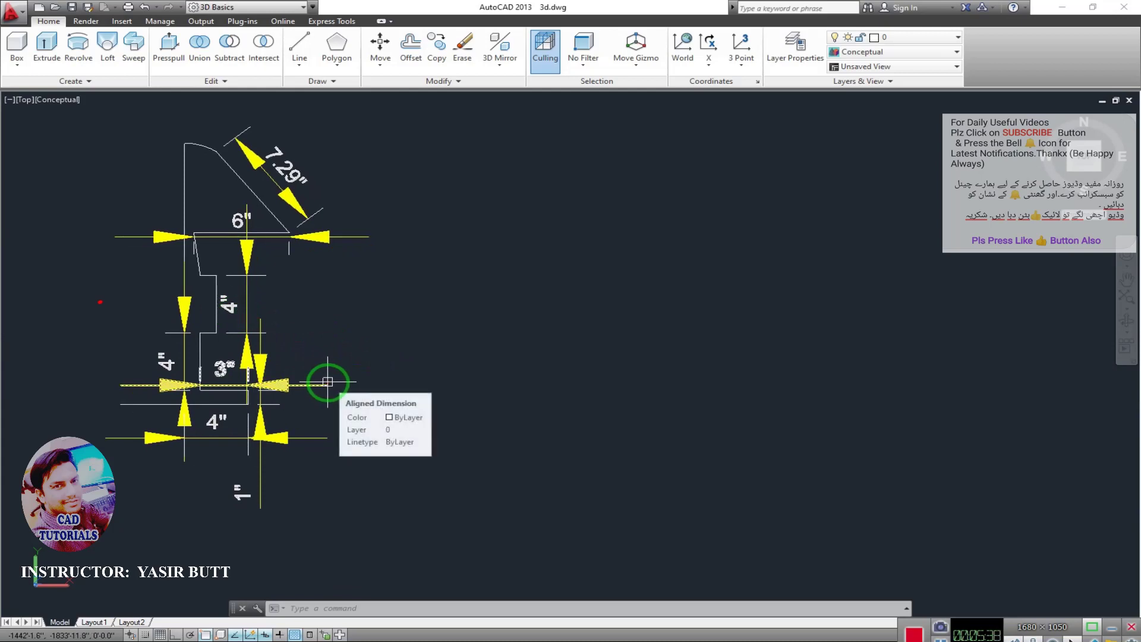
type("l")
key("Return")
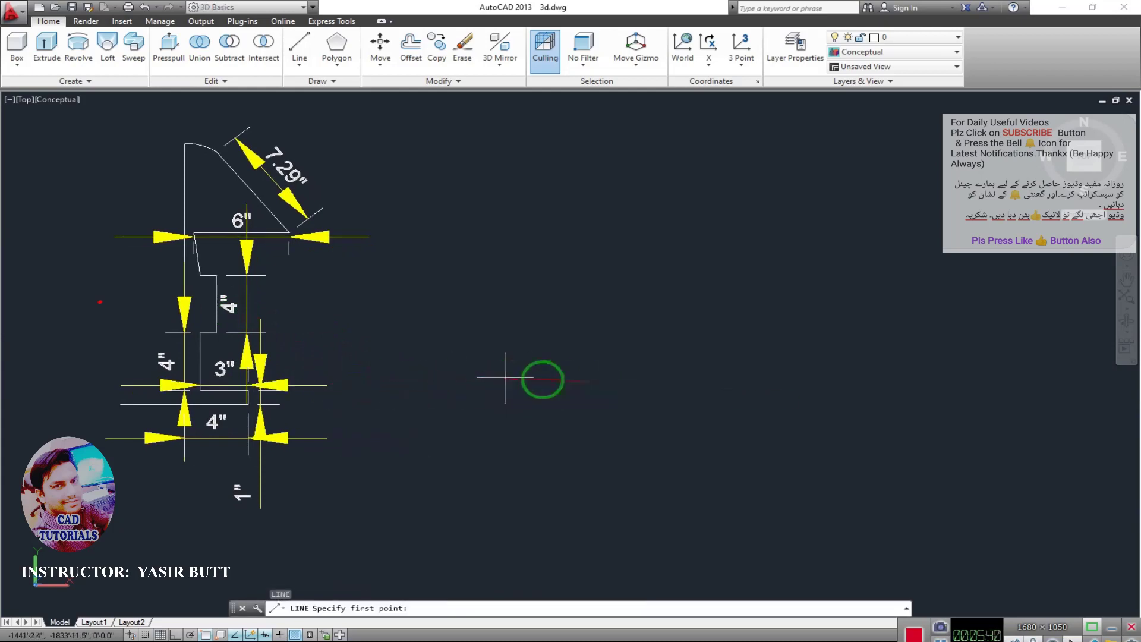
Step: Draw an 8-unit horizontal line right of the profile with Ortho on, then recheck dimensions
left_click(506, 377)
key("F8")
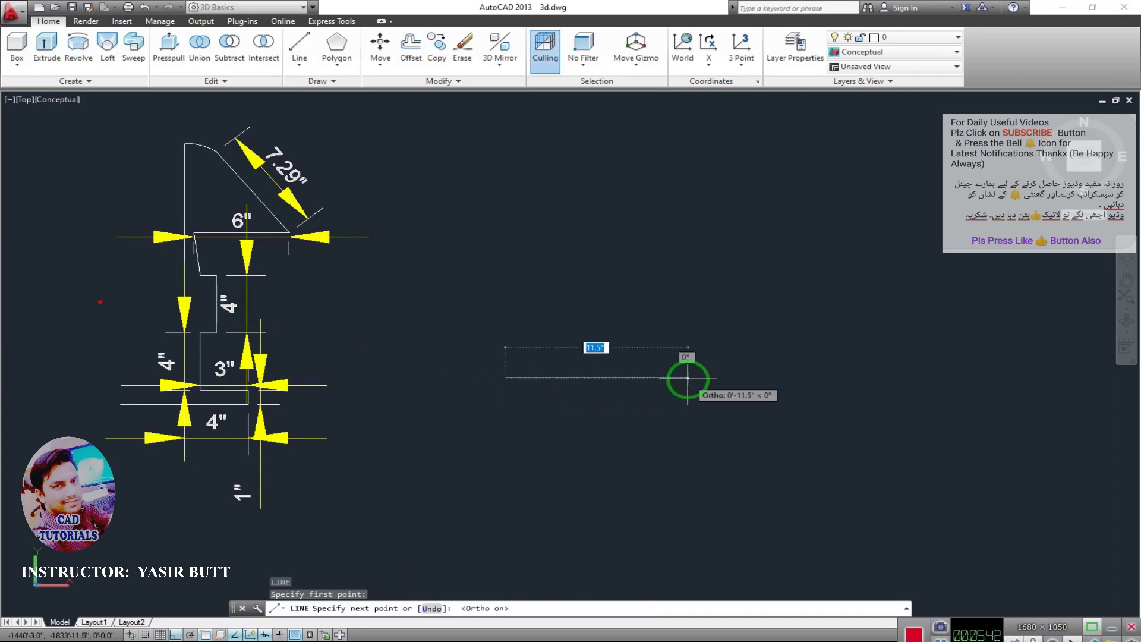
key("Return")
key("Escape")
key("Escape")
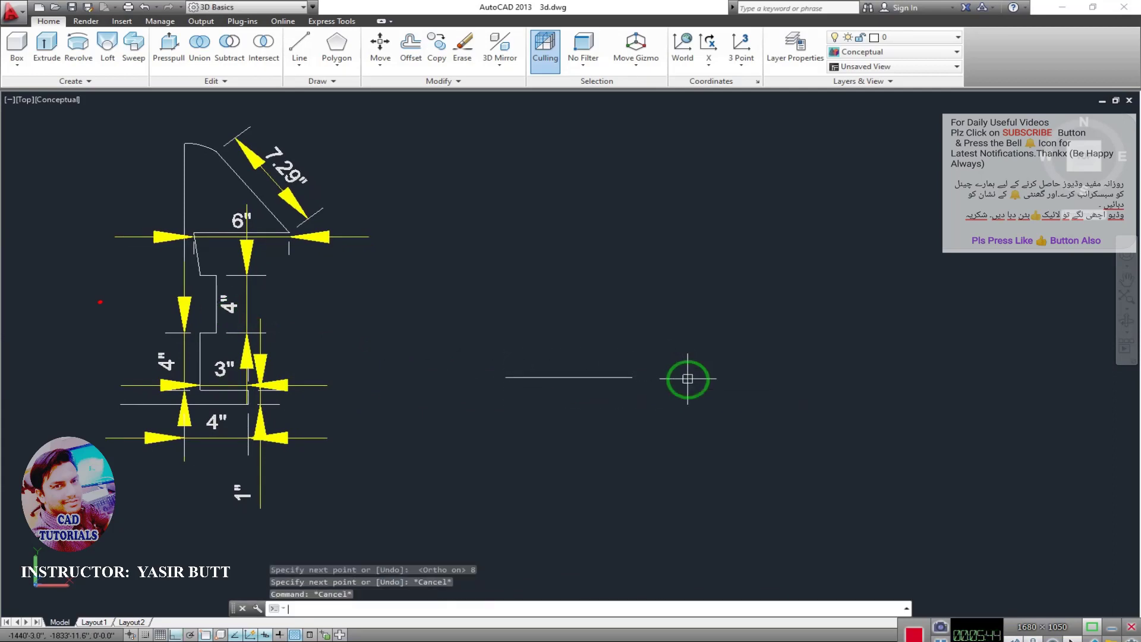
key("alt")
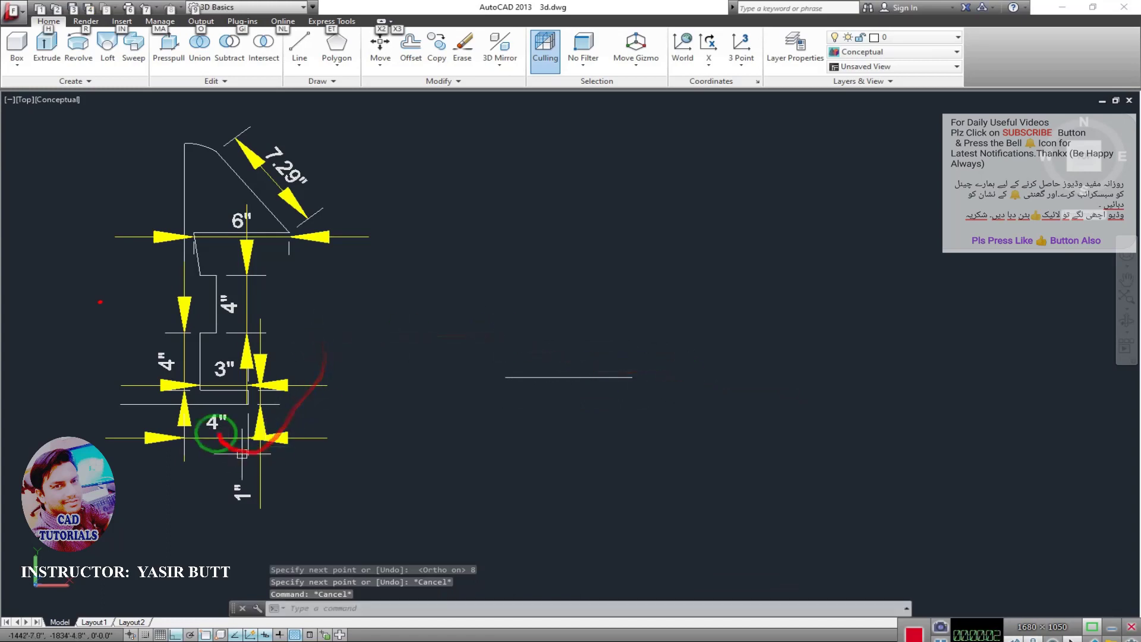
scroll(229, 418, "up", 3)
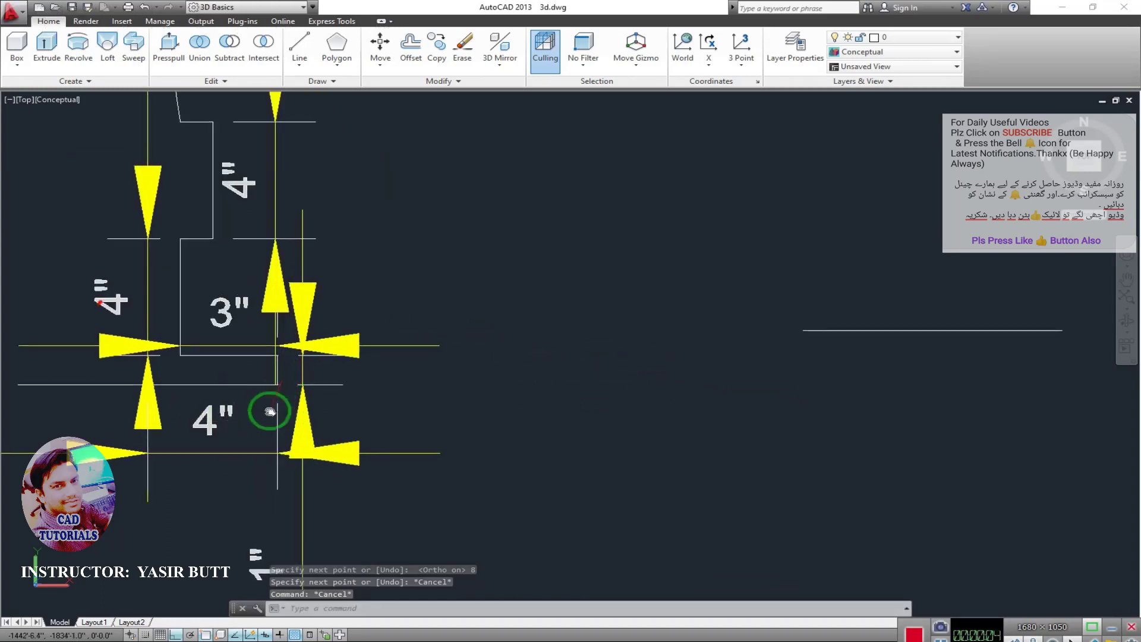
middle_click_drag(291, 374, 276, 412)
scroll(185, 387, "down", 2)
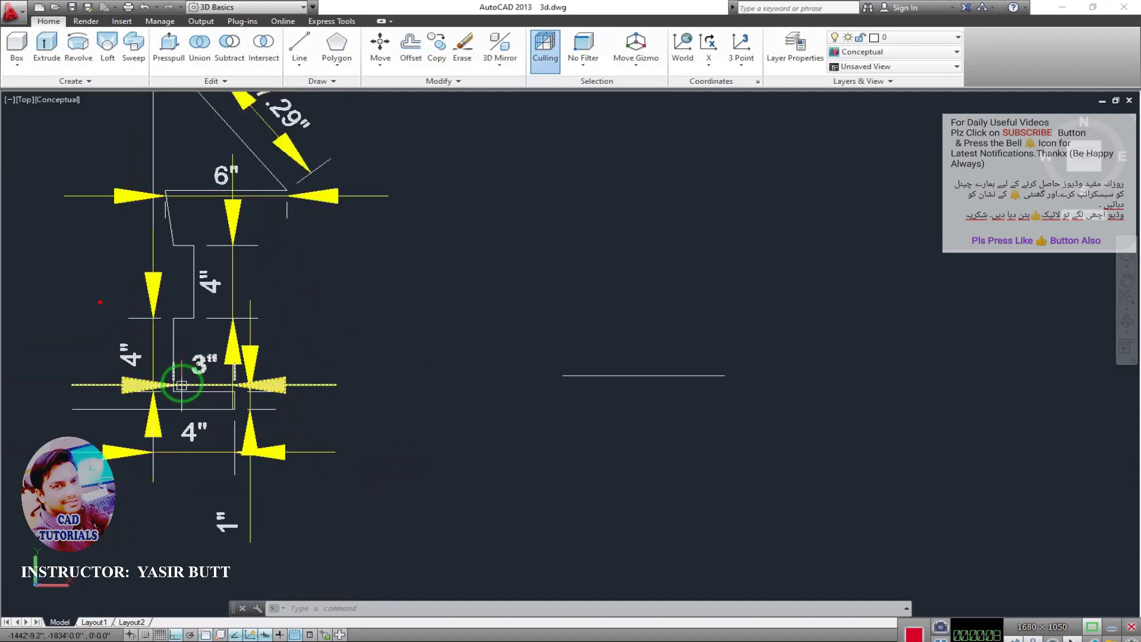
middle_click_drag(315, 395, 307, 419)
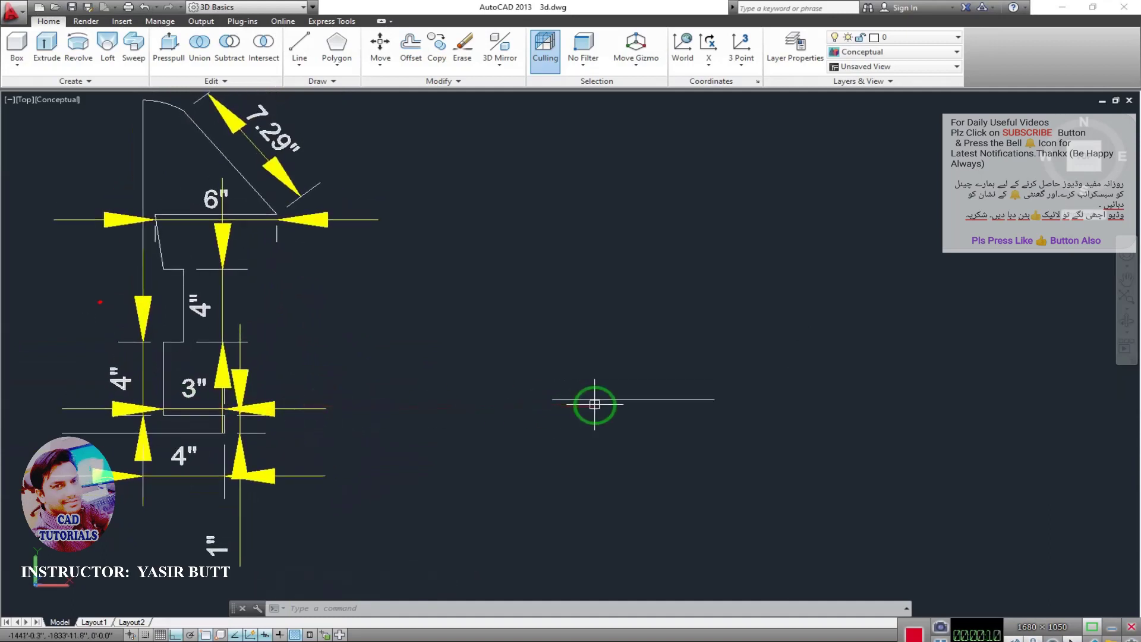
Step: Start a polyline on the base line with 1, 3 and 4-unit ortho segments
type("pl")
key("Return")
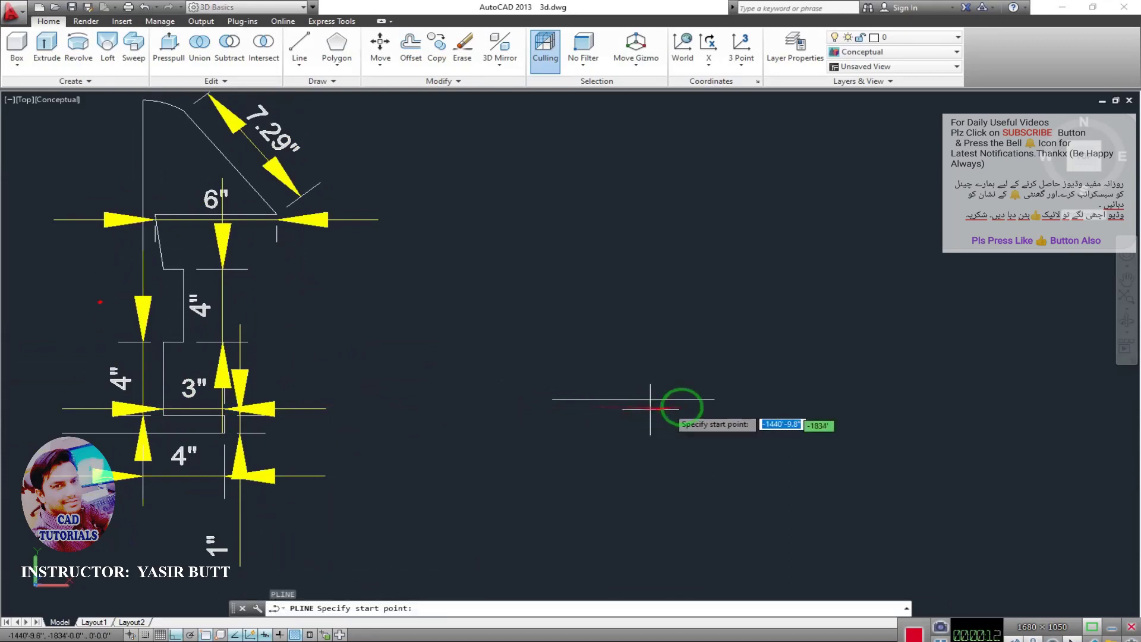
left_click(715, 399)
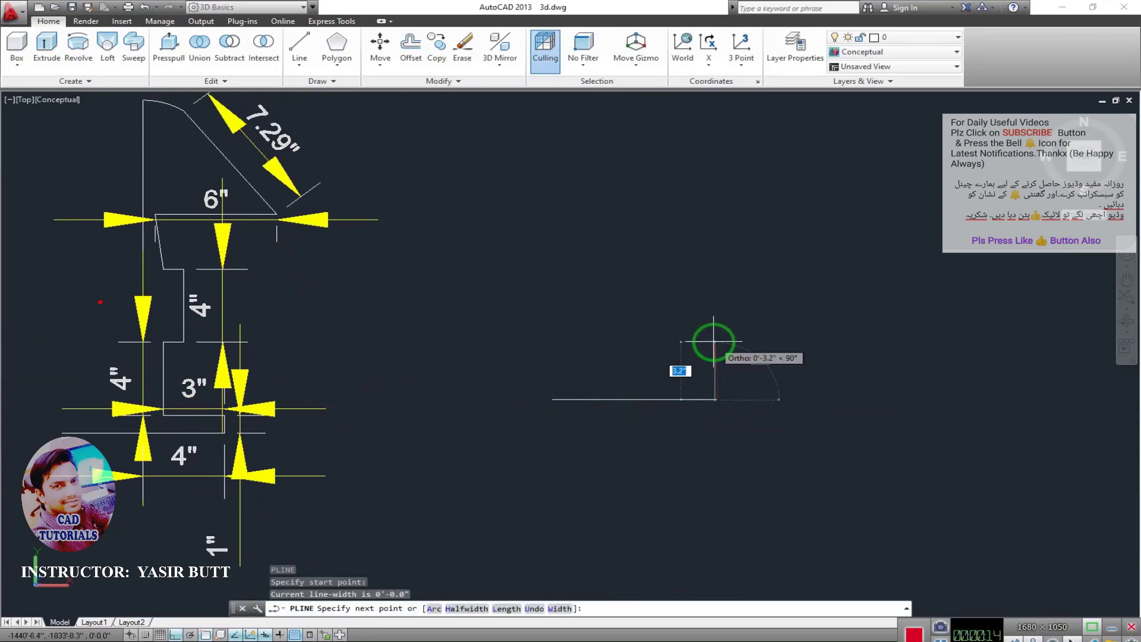
type("1")
key("Return")
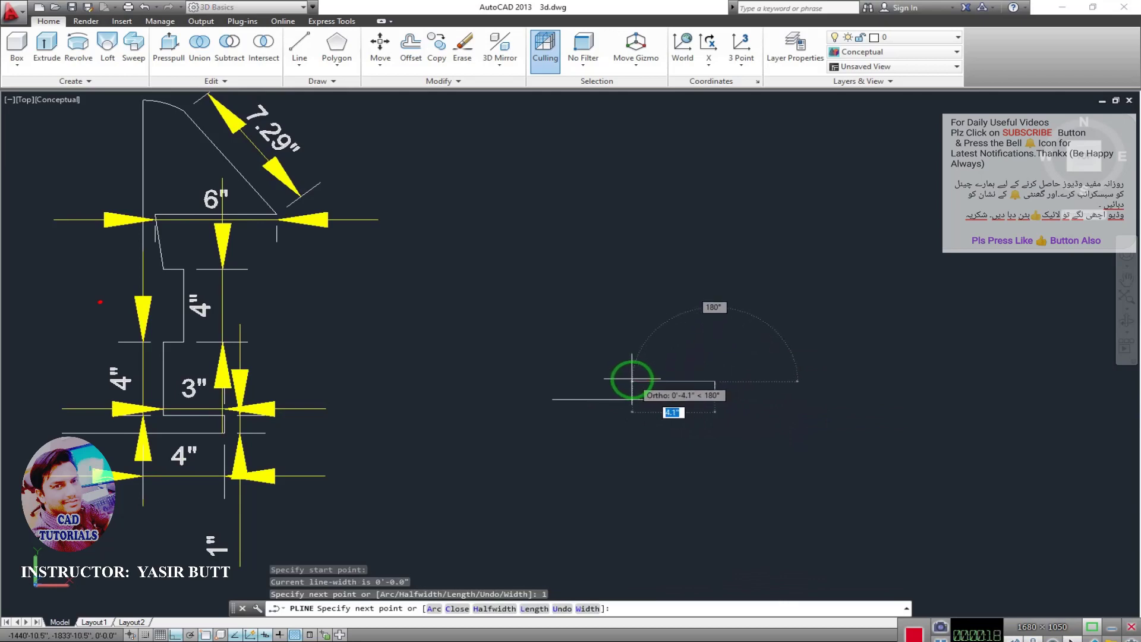
type("3")
key("Return")
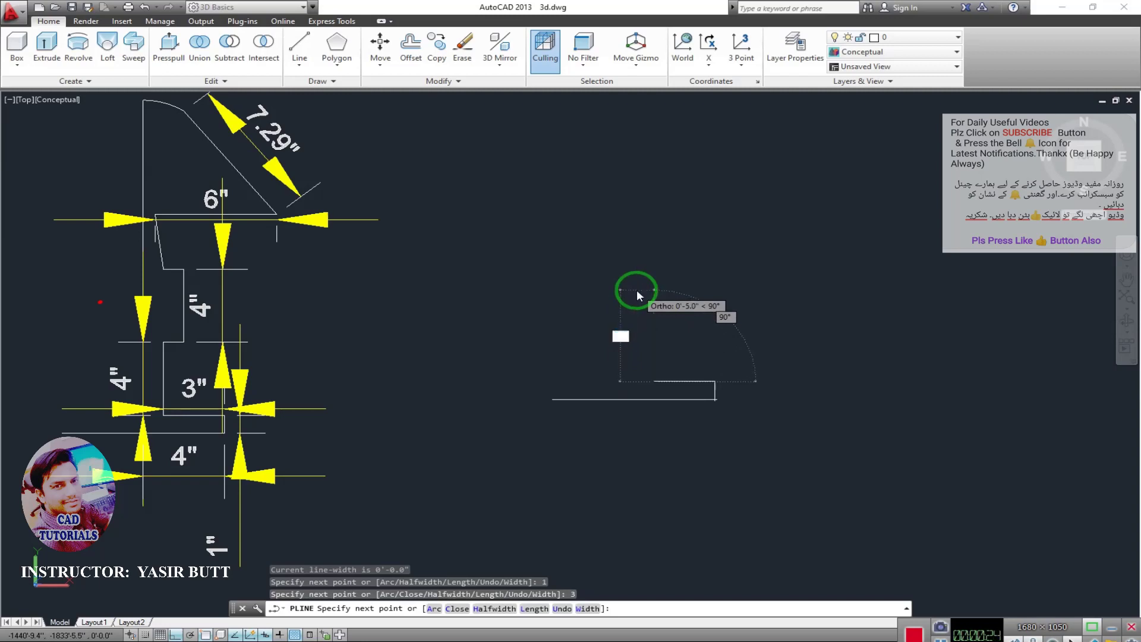
type("4")
key("Return")
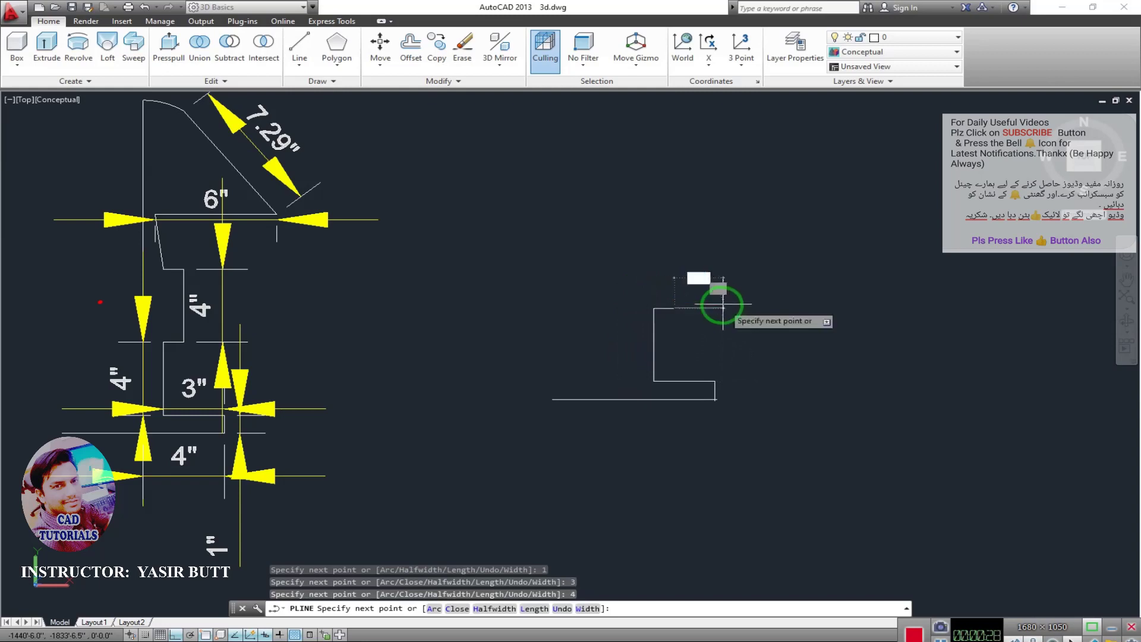
Step: Continue the stepped polyline with 1, 2, 1, 6 and 7-unit segments and end it
key("Return")
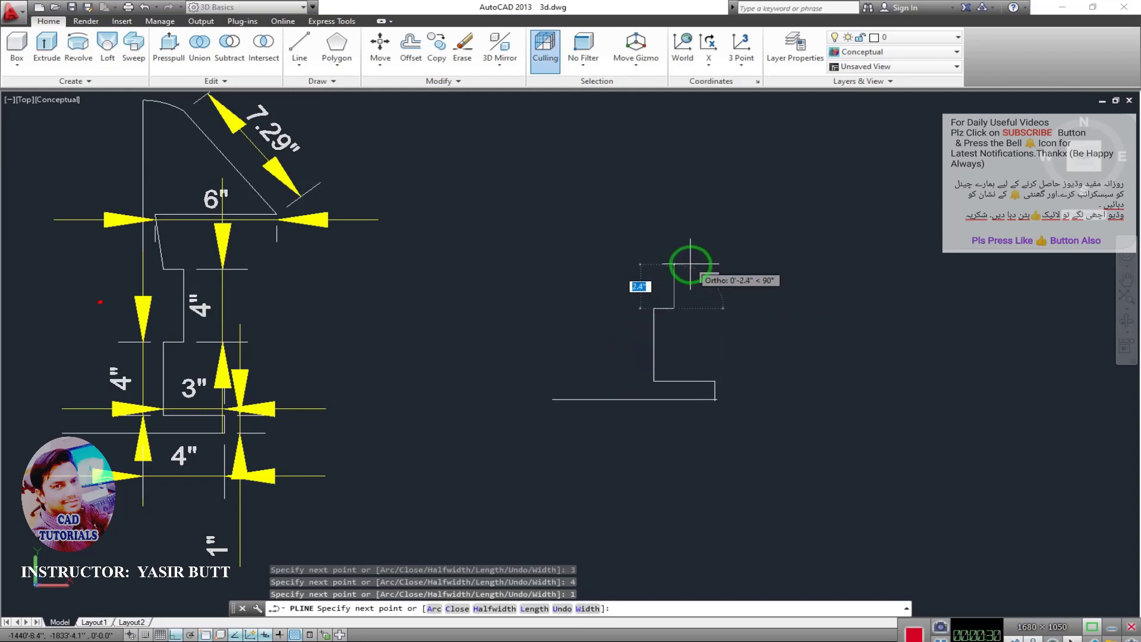
type("2")
key("Return")
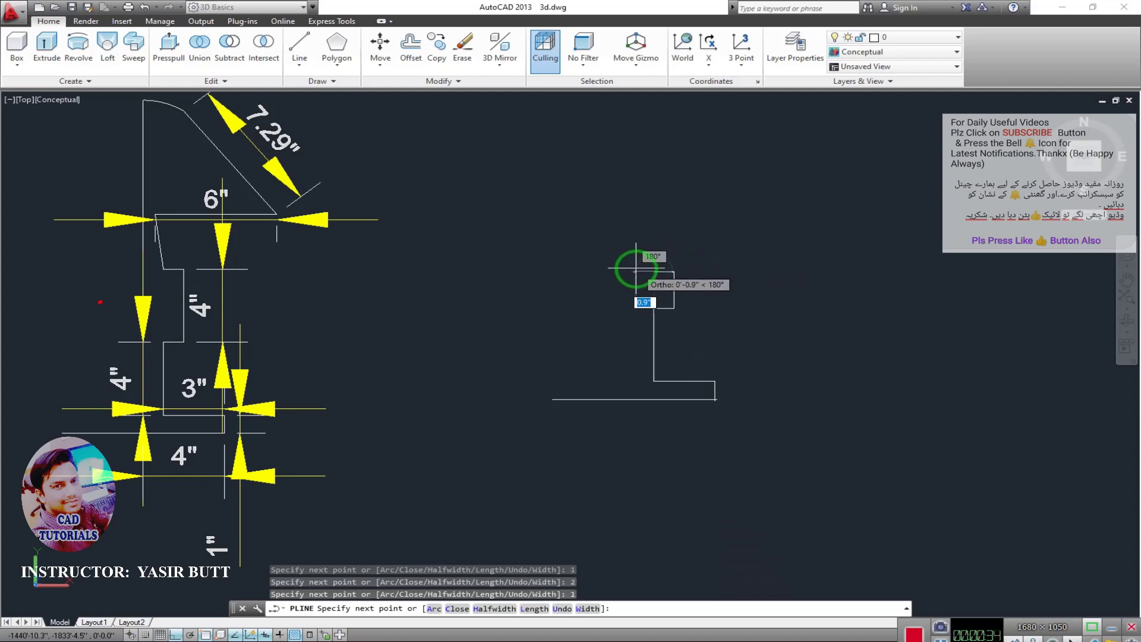
key("Return")
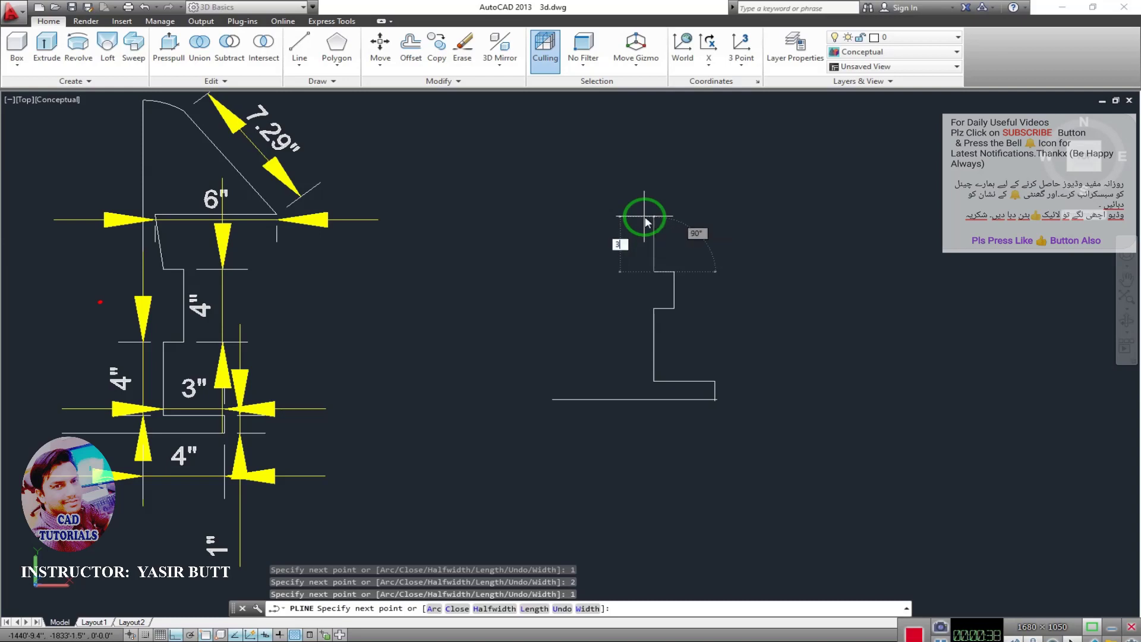
middle_click_drag(648, 221, 615, 266)
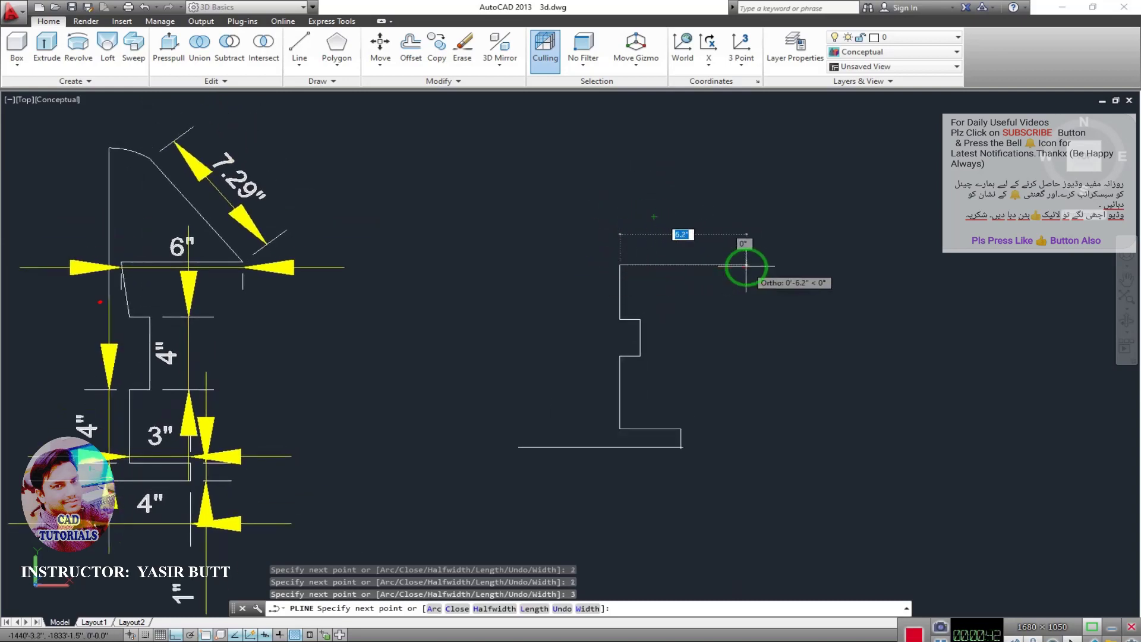
key("Return")
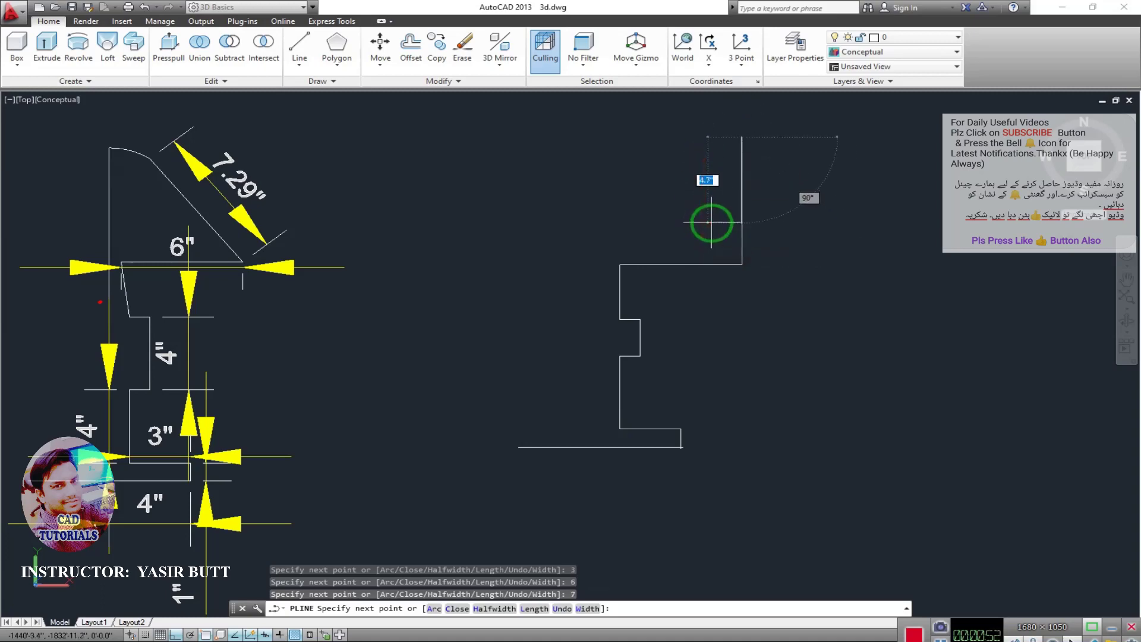
key("Escape")
middle_click_drag(618, 257, 588, 267)
type("L")
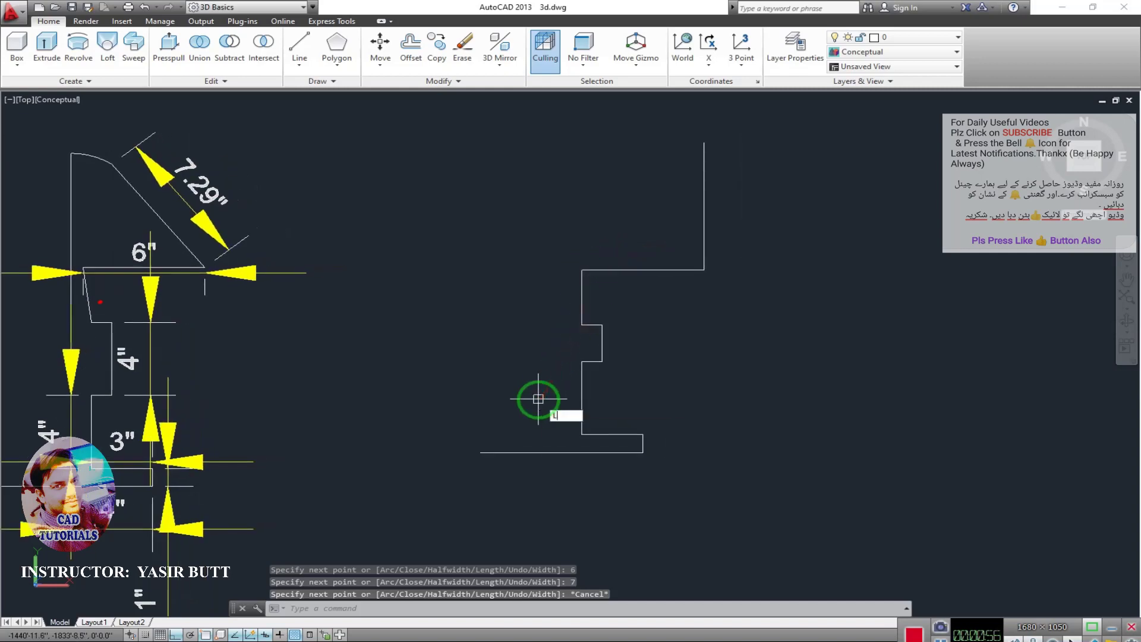
key("Return")
Step: Draw a tall vertical line up from the profile's base and save the drawing
left_click(562, 453)
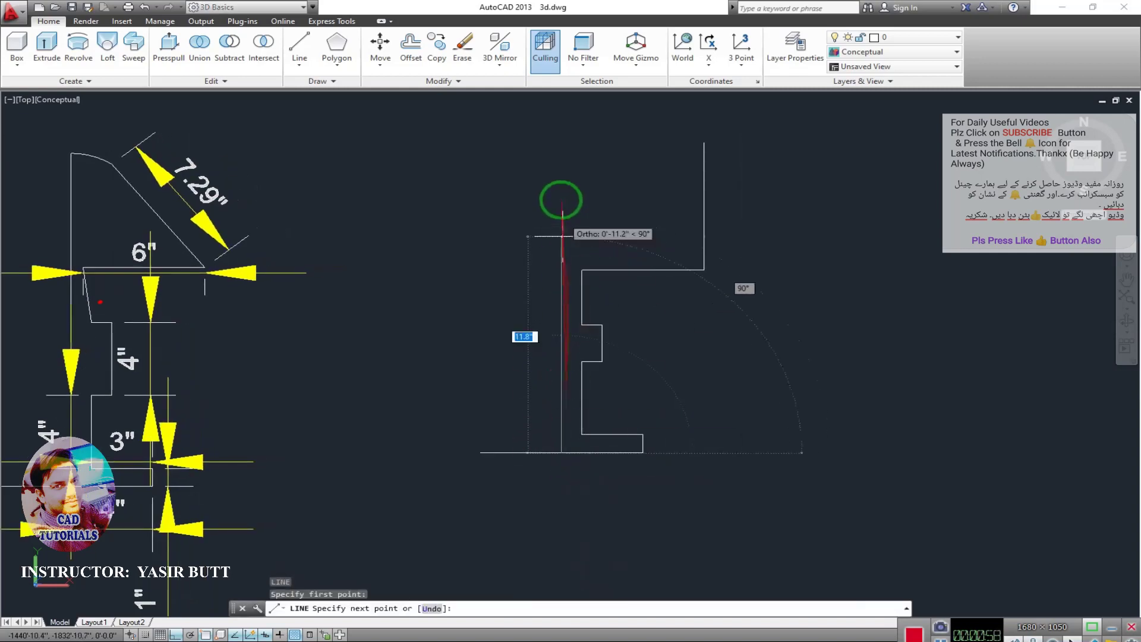
mouse_move(543, 140)
middle_mouse_down()
mouse_move(511, 176)
mouse_move(416, 179)
middle_mouse_up()
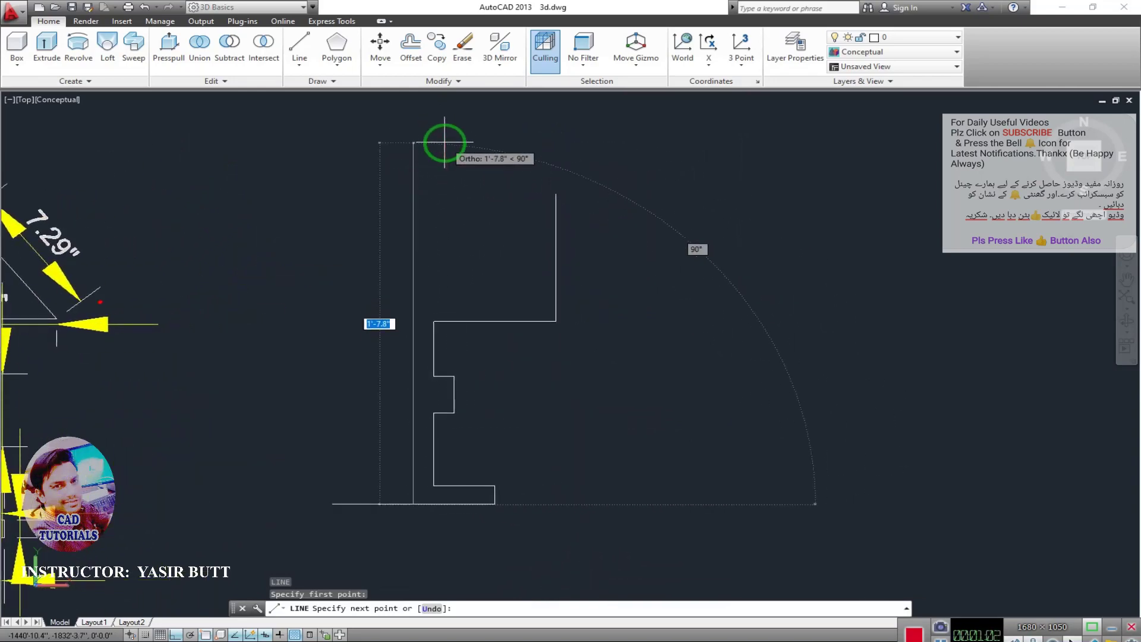
left_click(444, 143)
key("Escape")
scroll(541, 291, "down", 2)
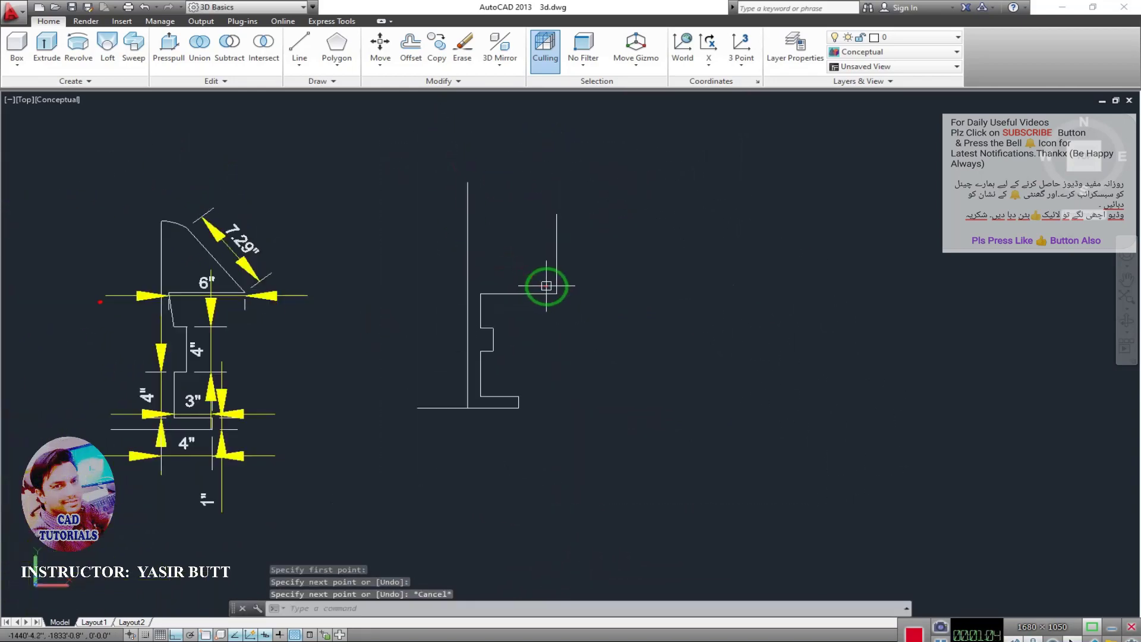
key("ctrl+s")
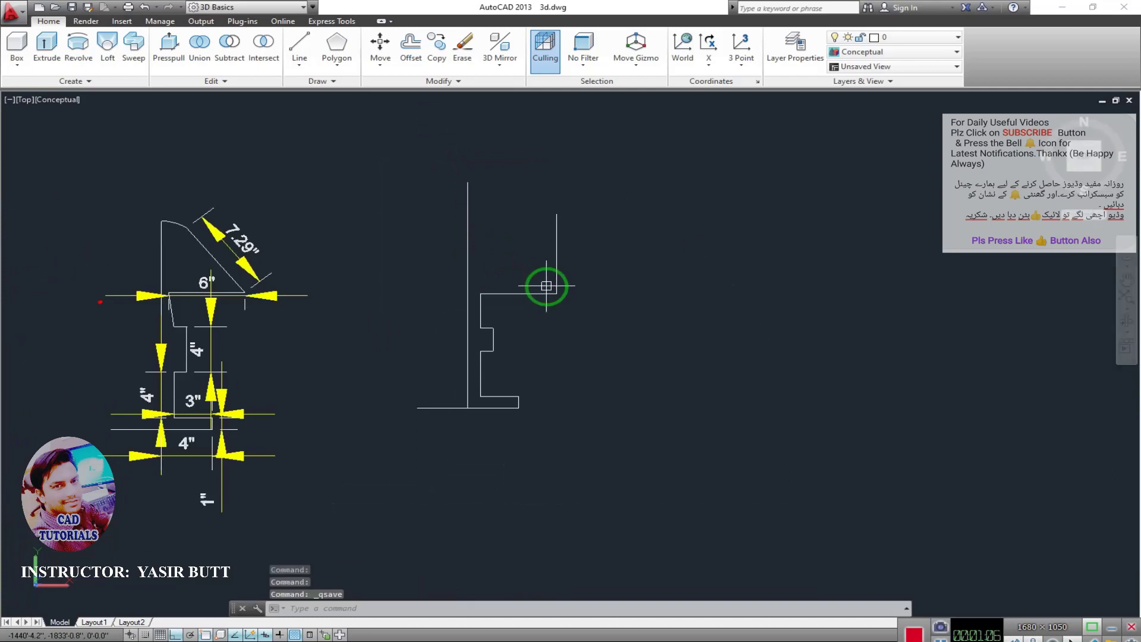
Step: Grip-stretch the polyline's top corner up-left to form a sloping top edge
middle_click_drag(500, 320, 420, 324)
scroll(443, 280, "up", 1)
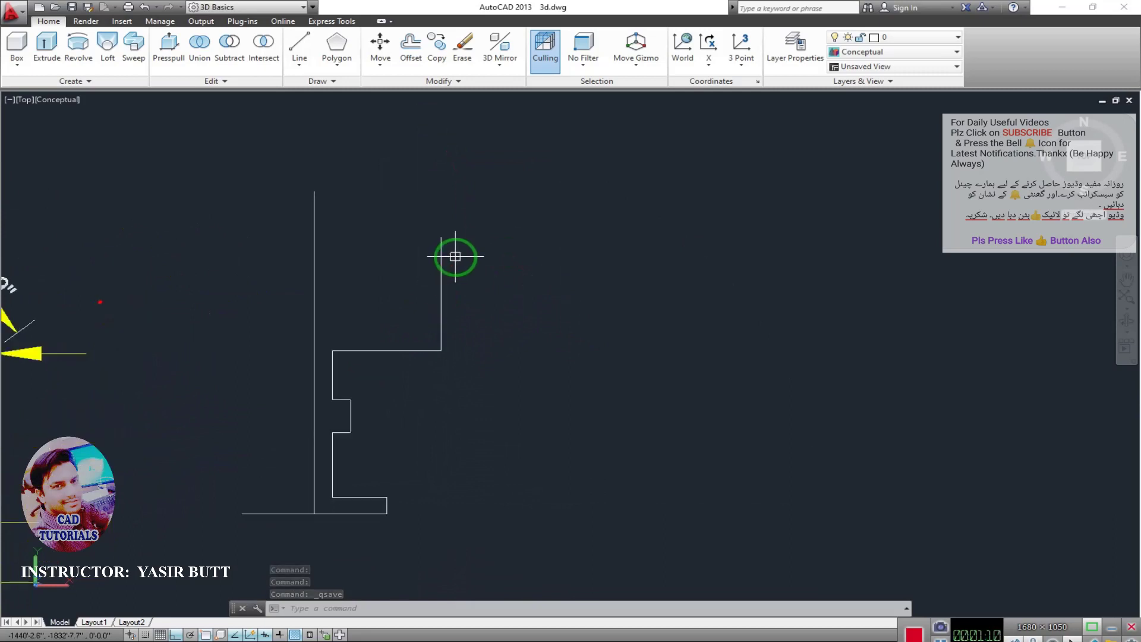
scroll(437, 278, "down", 1)
left_click(439, 275)
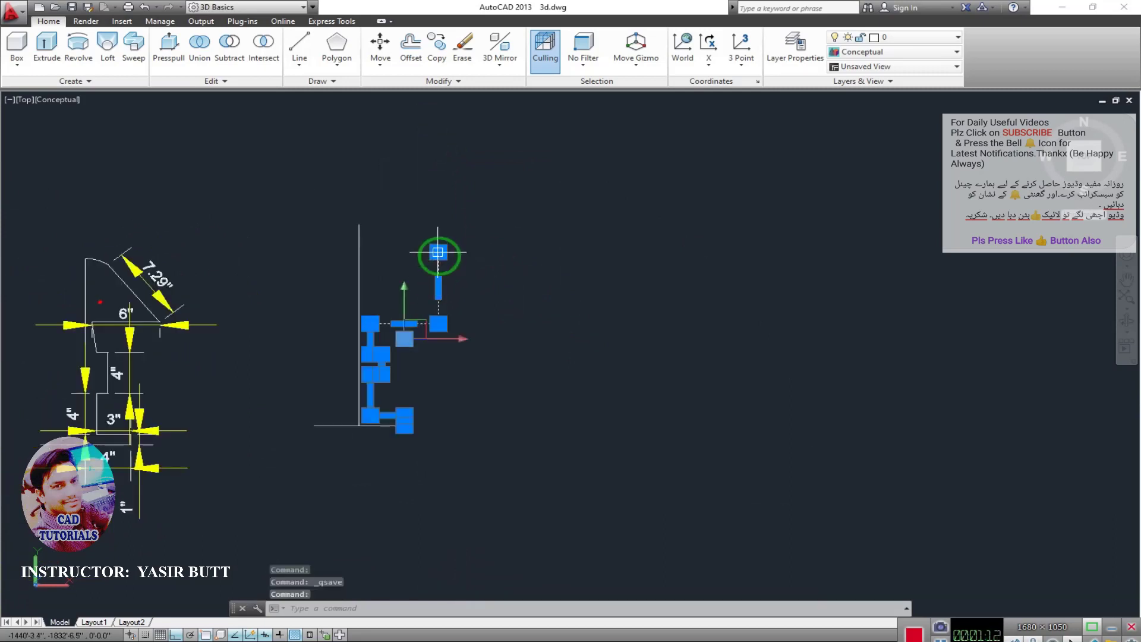
left_click(438, 252)
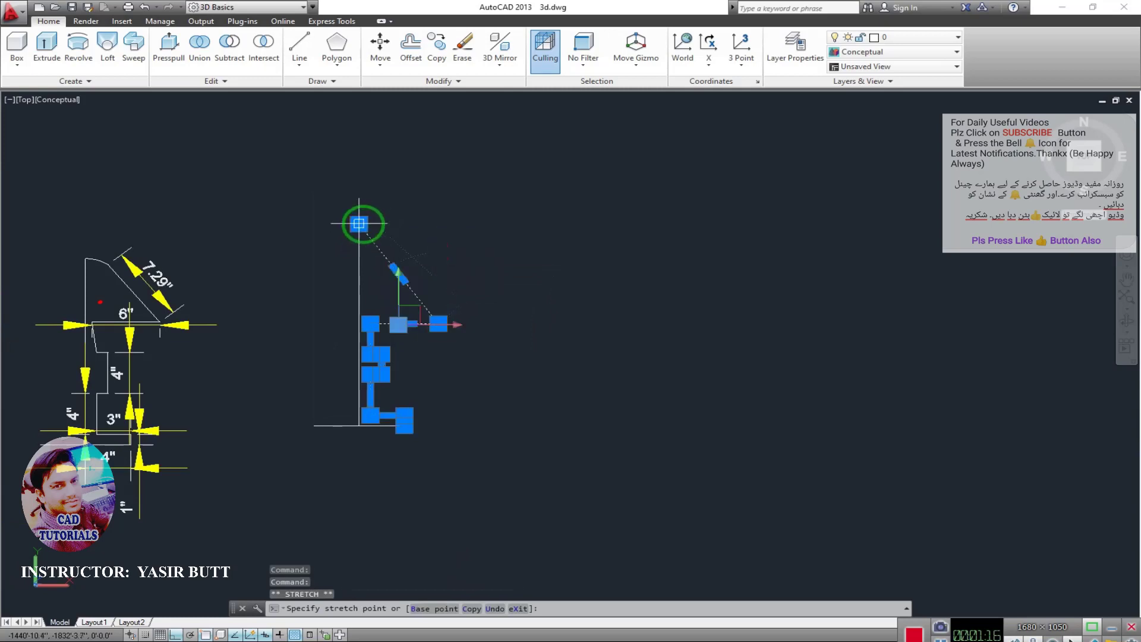
left_click(359, 224)
key("Escape")
scroll(377, 256, "up", 2)
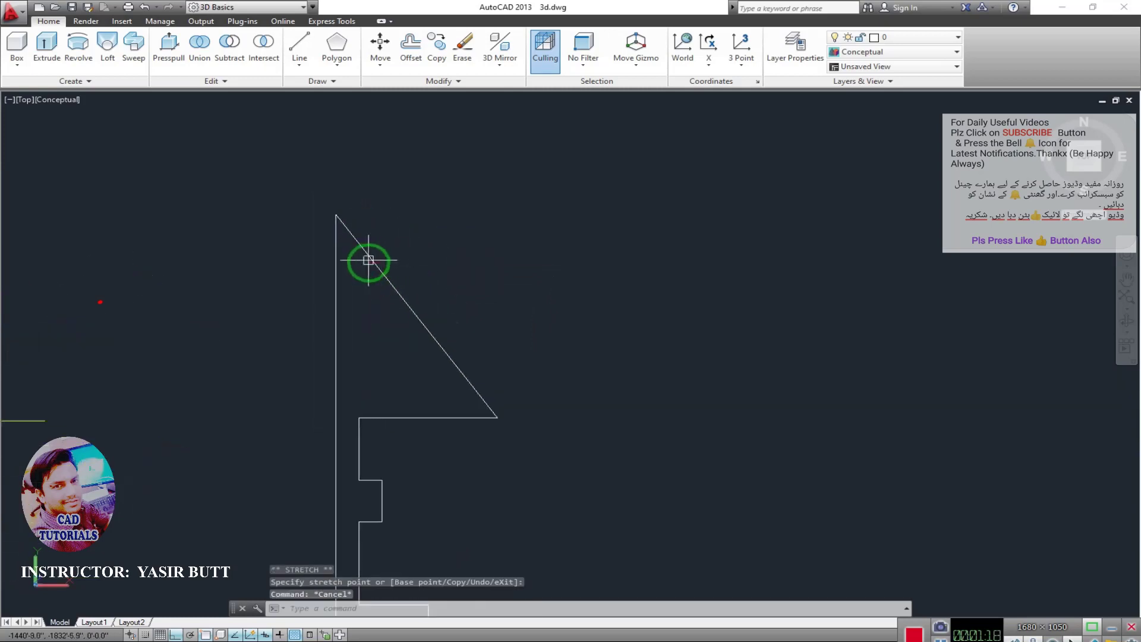
scroll(374, 261, "up", 2)
type("f")
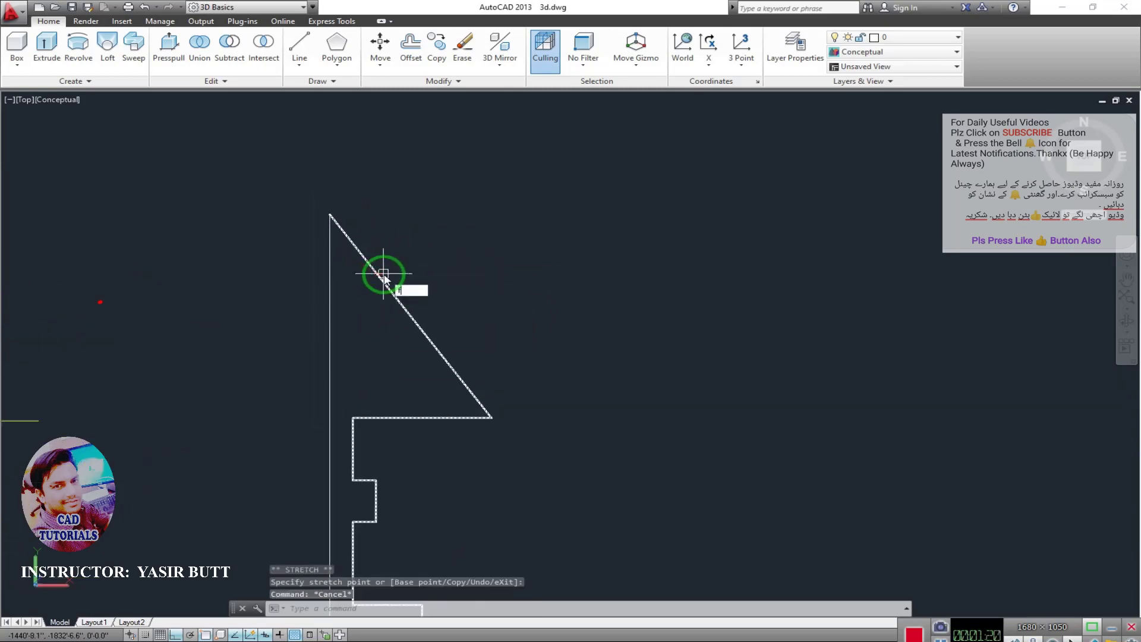
key("Return")
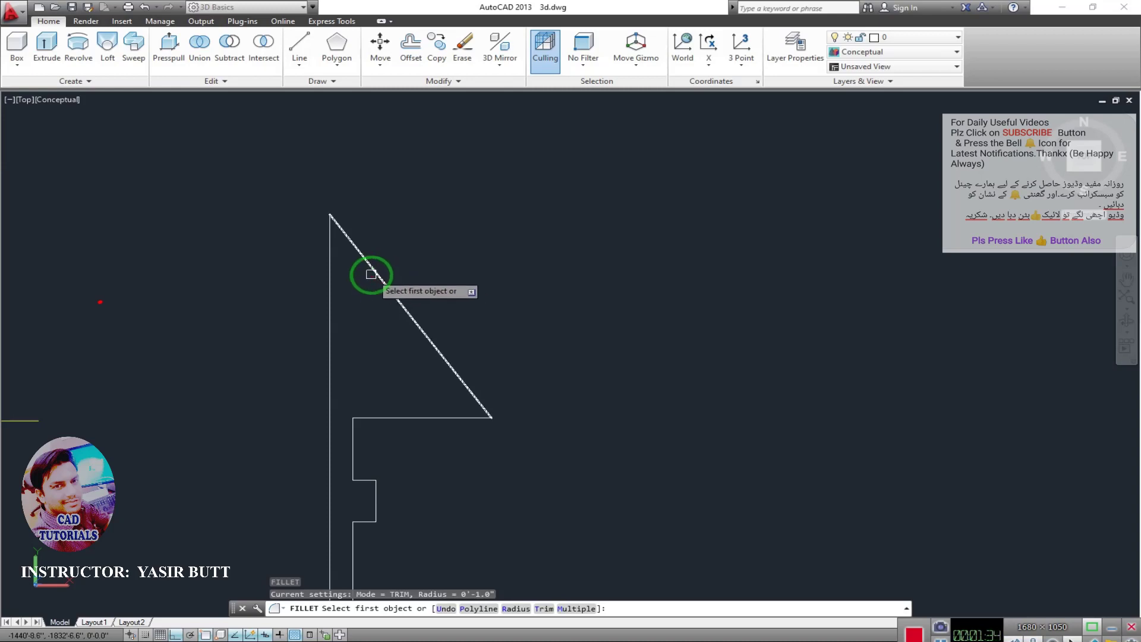
Step: Fillet the sloping top corner into a dome with radius 2
type("r")
key("Return")
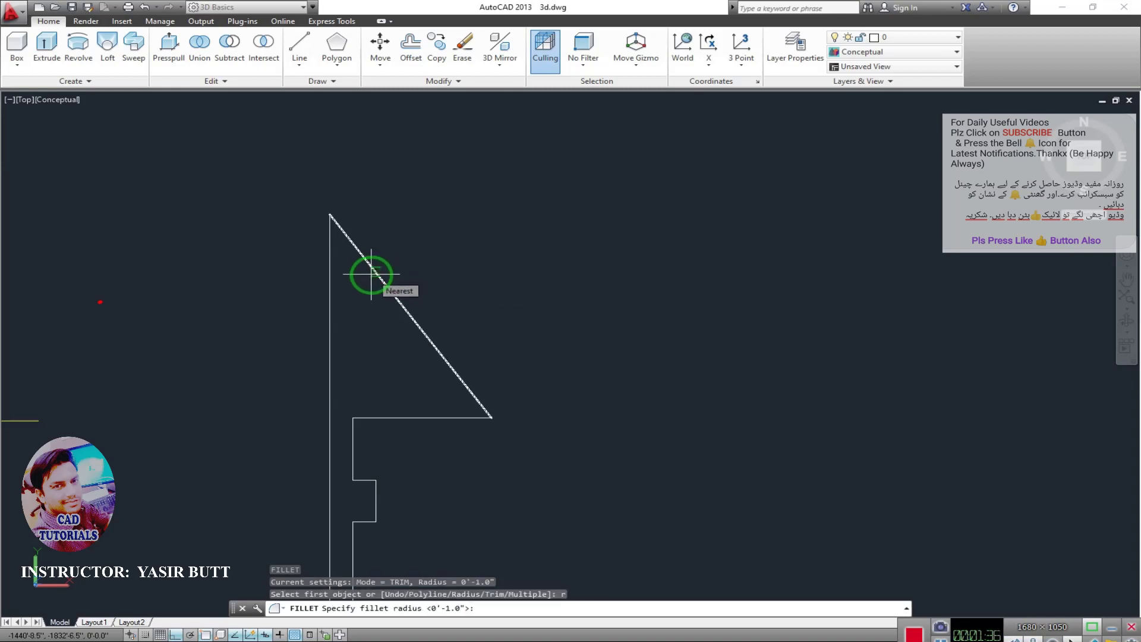
type("2")
key("Return")
left_click(355, 247)
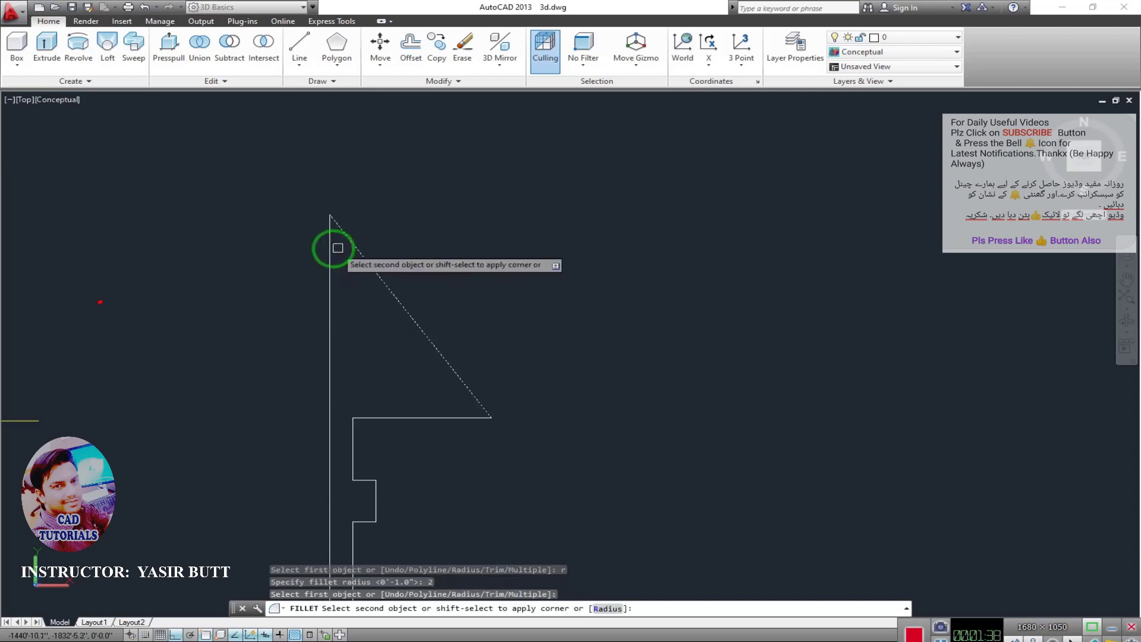
middle_click_drag(408, 276, 381, 177)
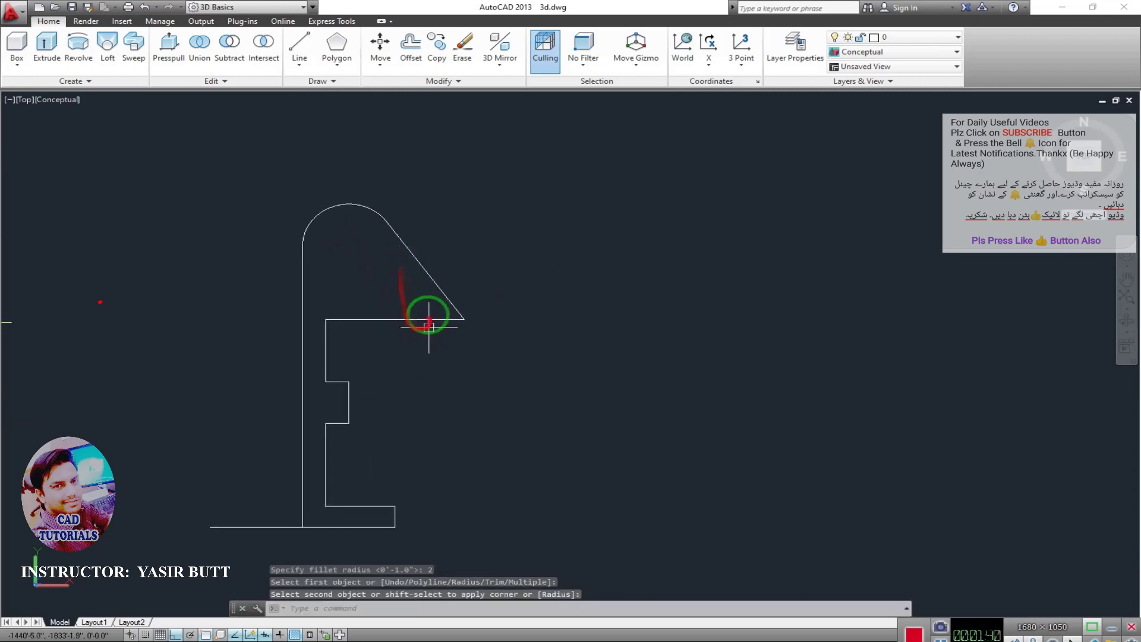
scroll(457, 330, "down", 2)
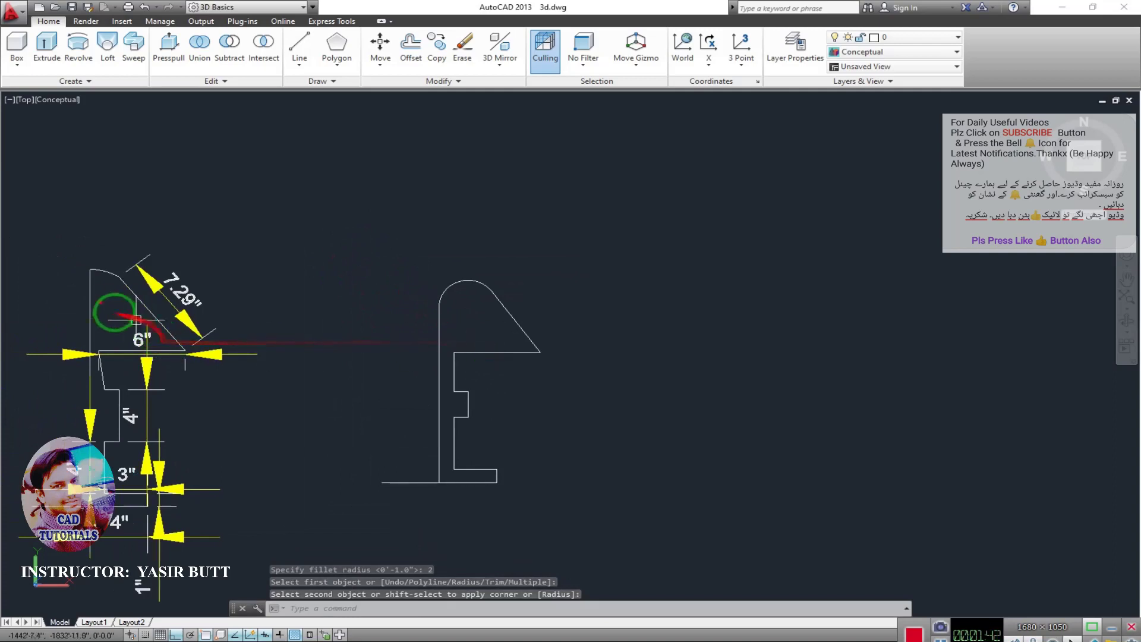
scroll(104, 271, "up", 2)
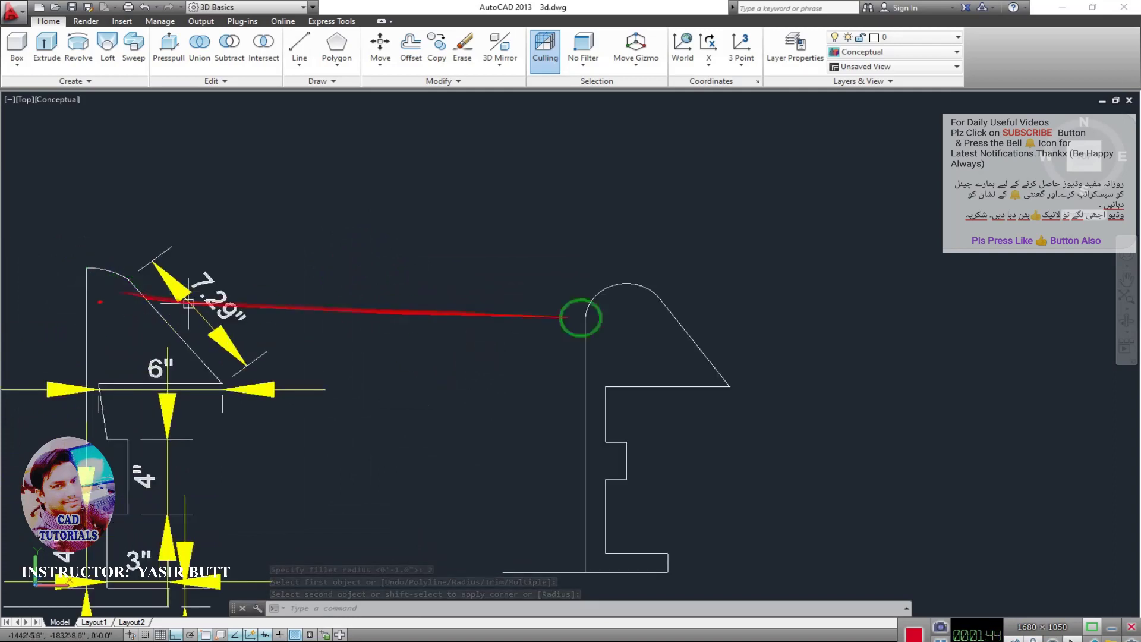
middle_click_drag(701, 322, 578, 308)
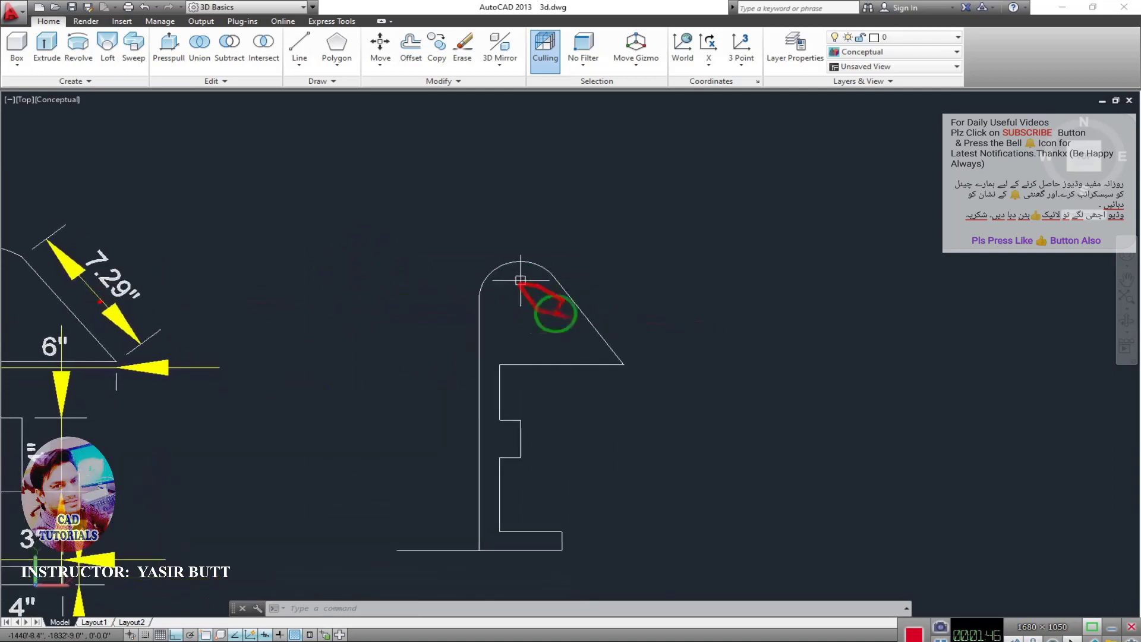
scroll(476, 364, "up", 2)
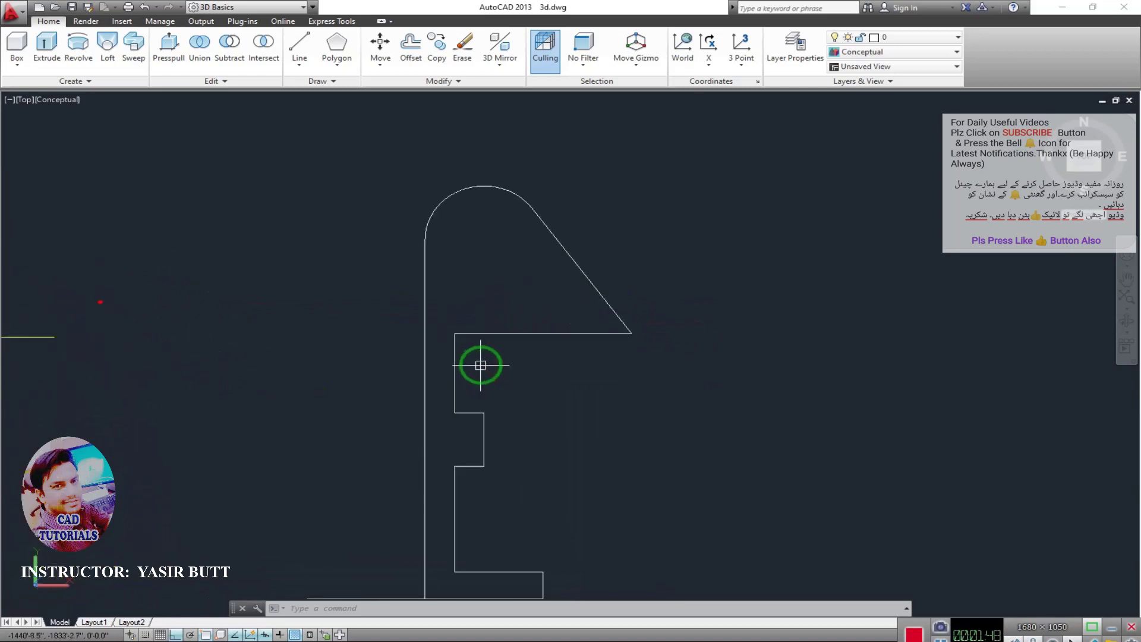
middle_click_drag(476, 364, 410, 281)
Step: Round the inner corner under the slanted top with a radius-2 fillet
key("Return")
type("r")
key("Return")
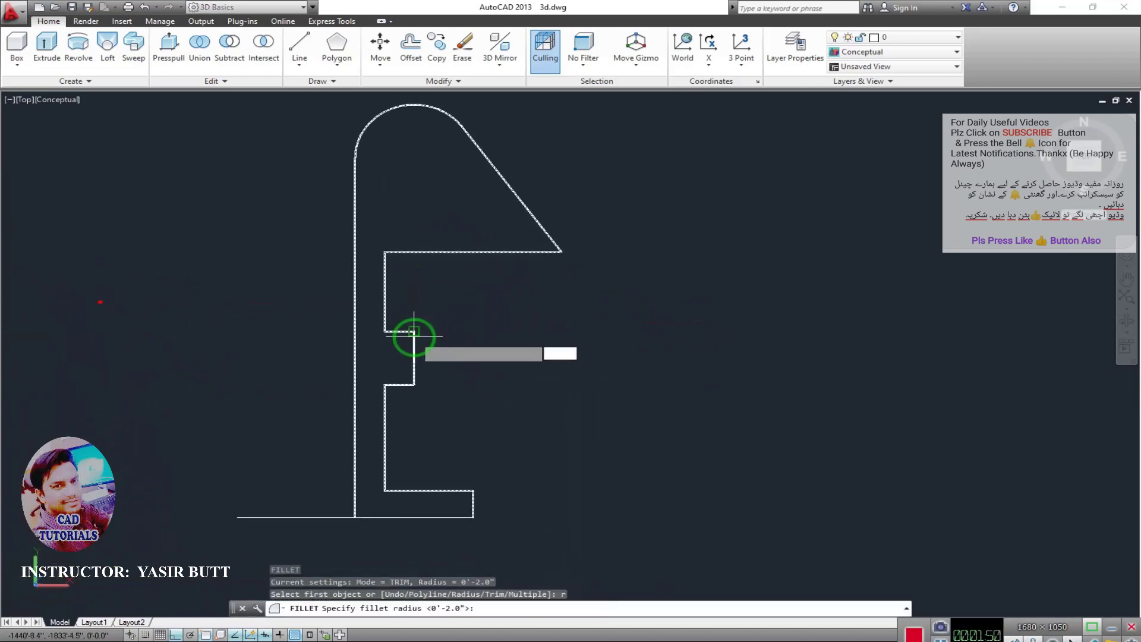
type("2")
key("Return")
left_click(385, 269)
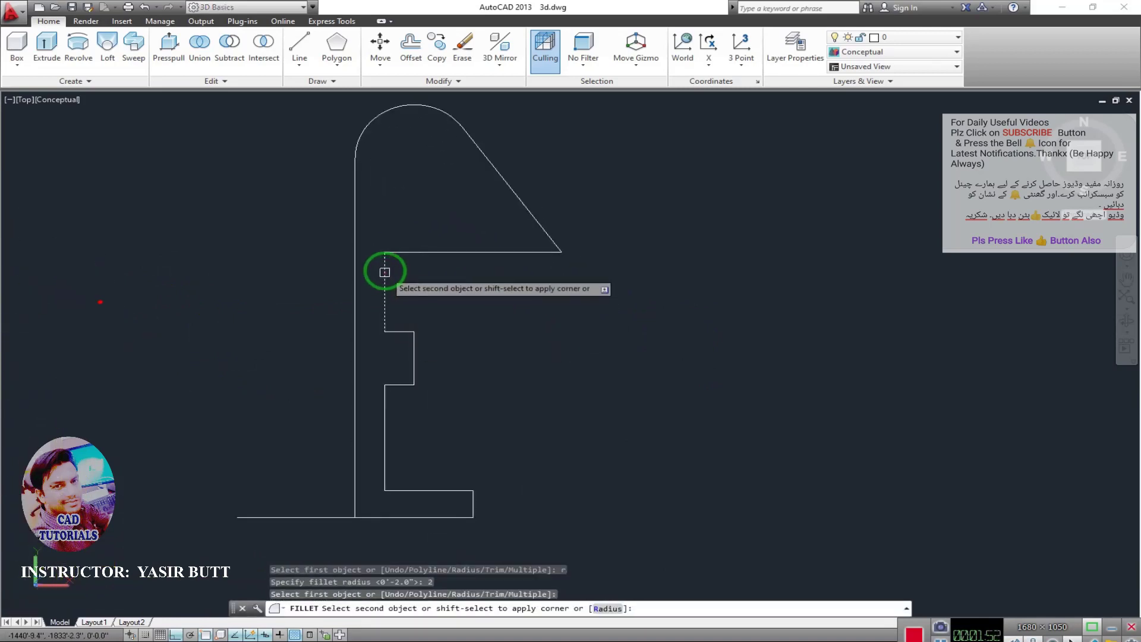
left_click(406, 253)
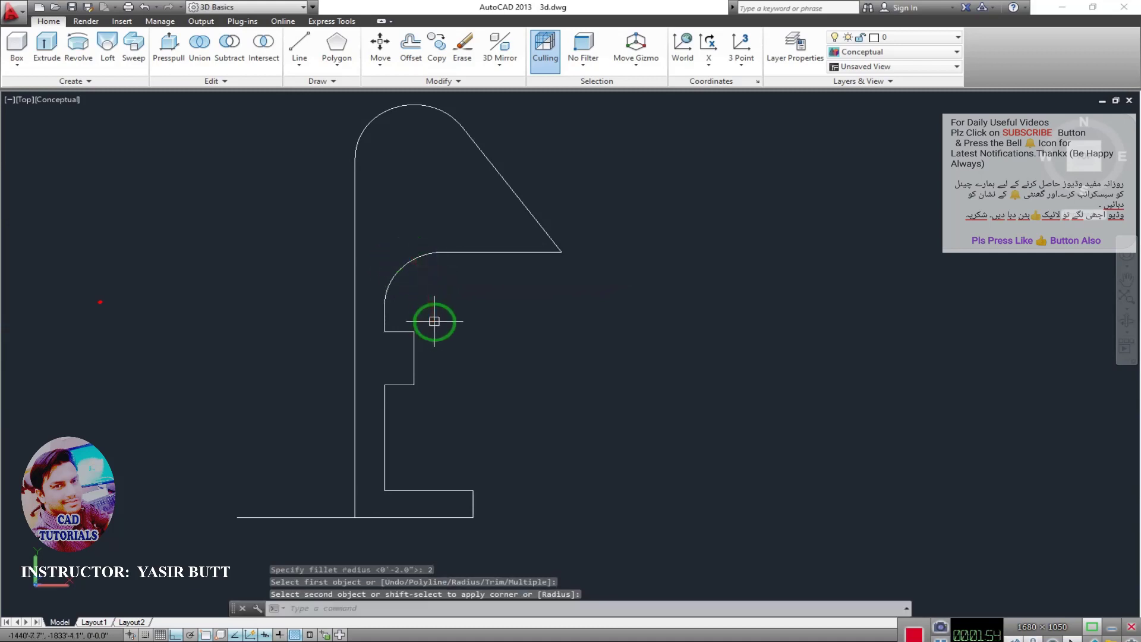
Step: Round the upper and lower corners of the small bump with radius 1
key("Return")
type("r")
key("Return")
type("1")
key("Return")
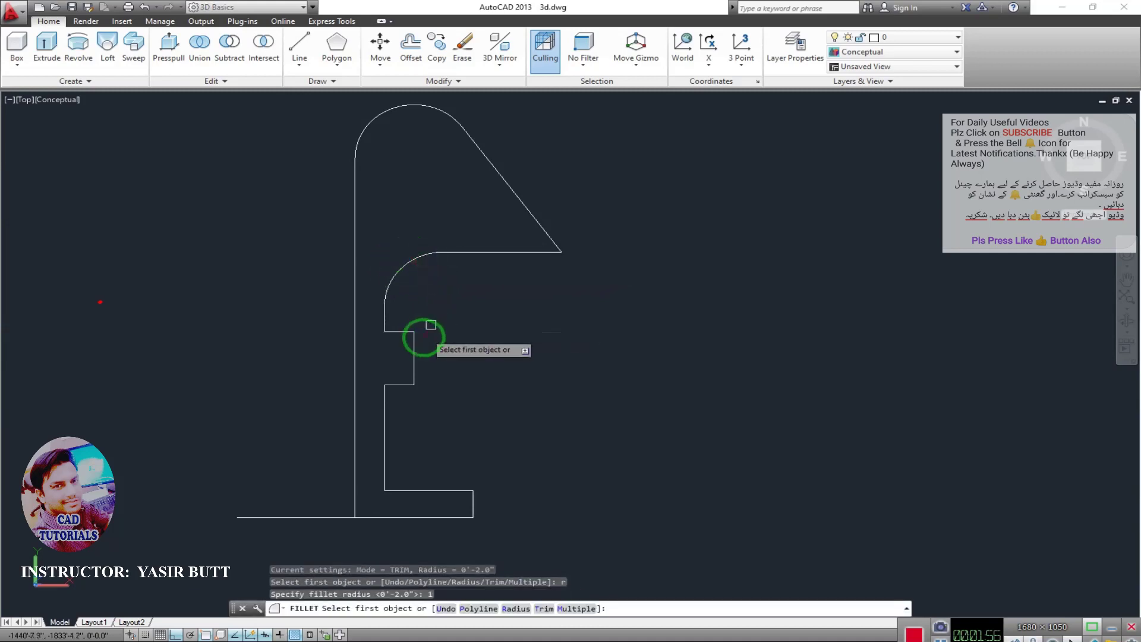
left_click(412, 348)
key("Return")
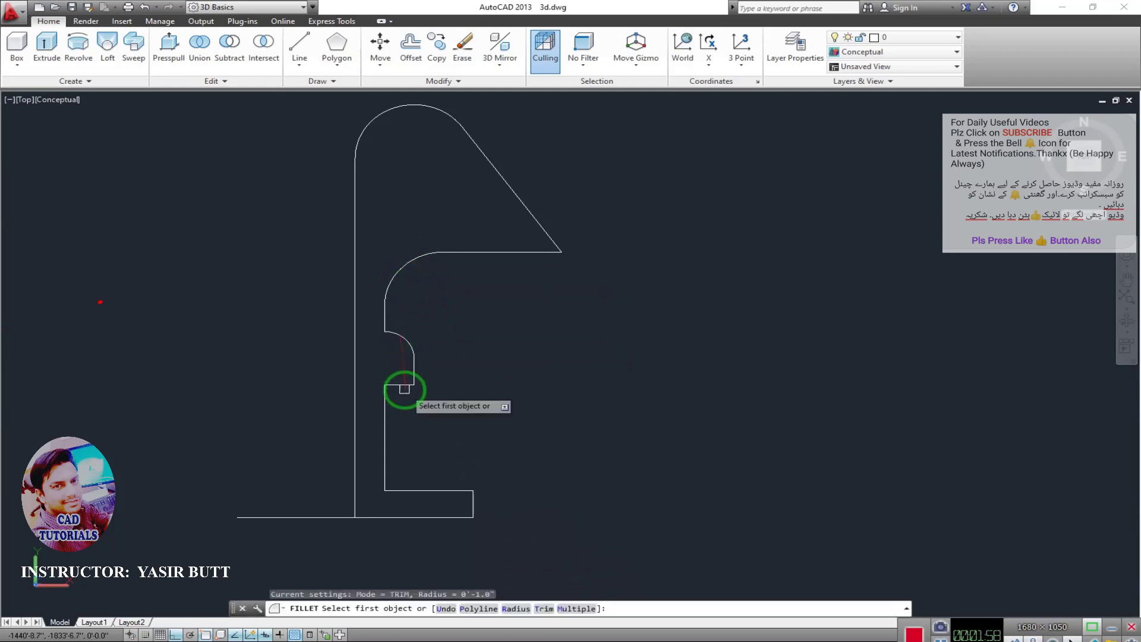
left_click(400, 386)
left_click(414, 370)
middle_click_drag(433, 390, 441, 352)
Step: Fillet the corner above the base with radius 2 and save the drawing
key("Return")
type("r")
key("Return")
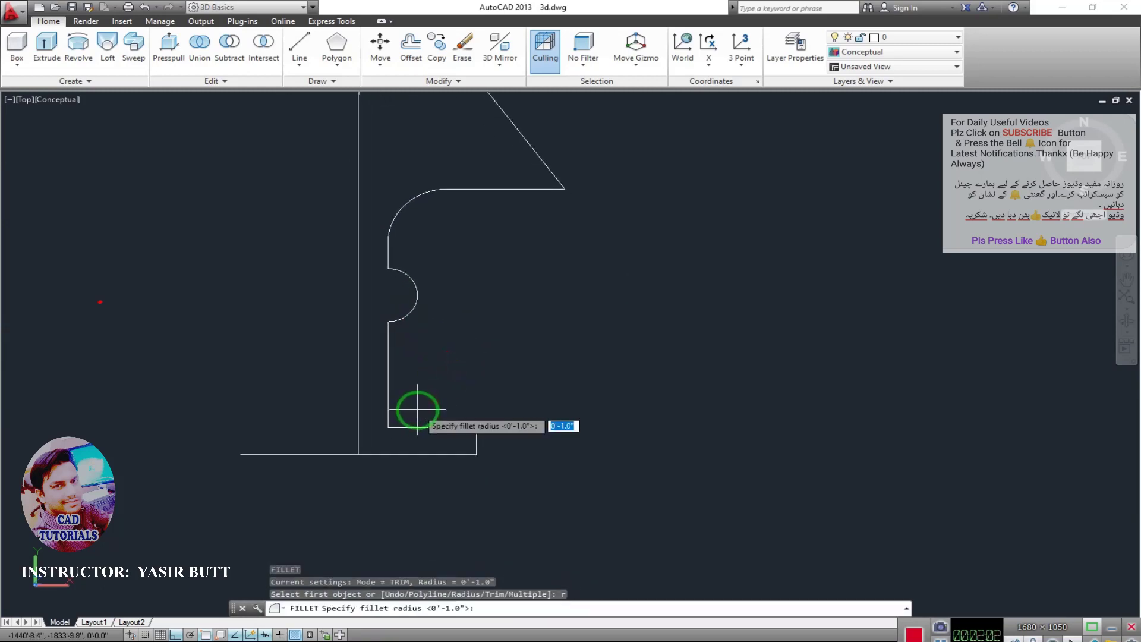
type("2")
key("Return")
left_click(404, 427)
left_click(390, 413)
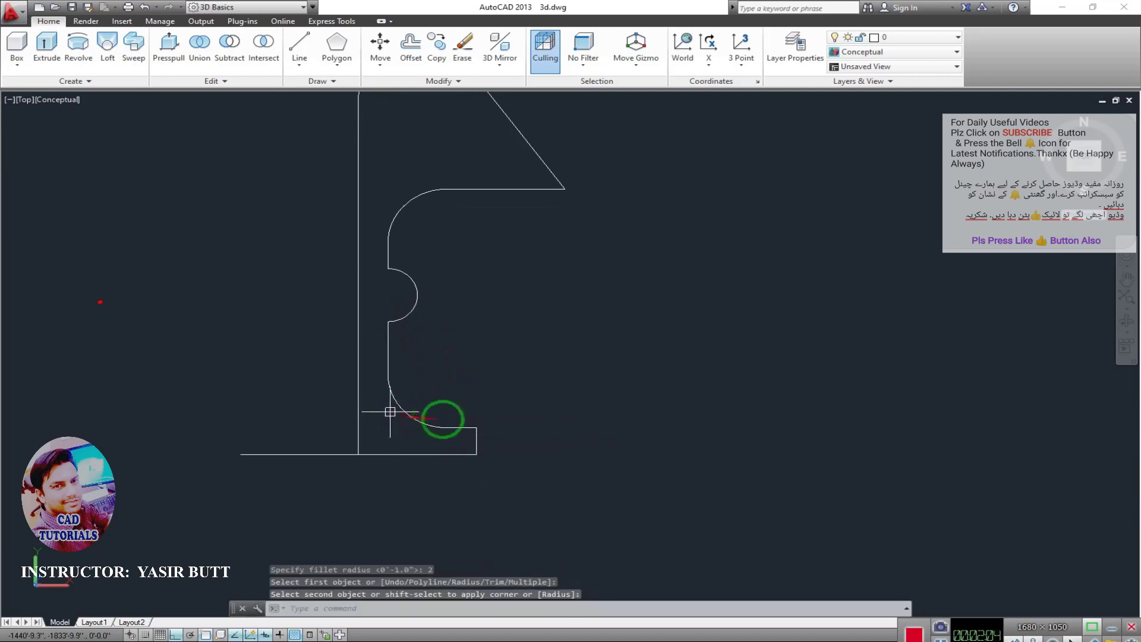
key("Escape")
key("ctrl+s")
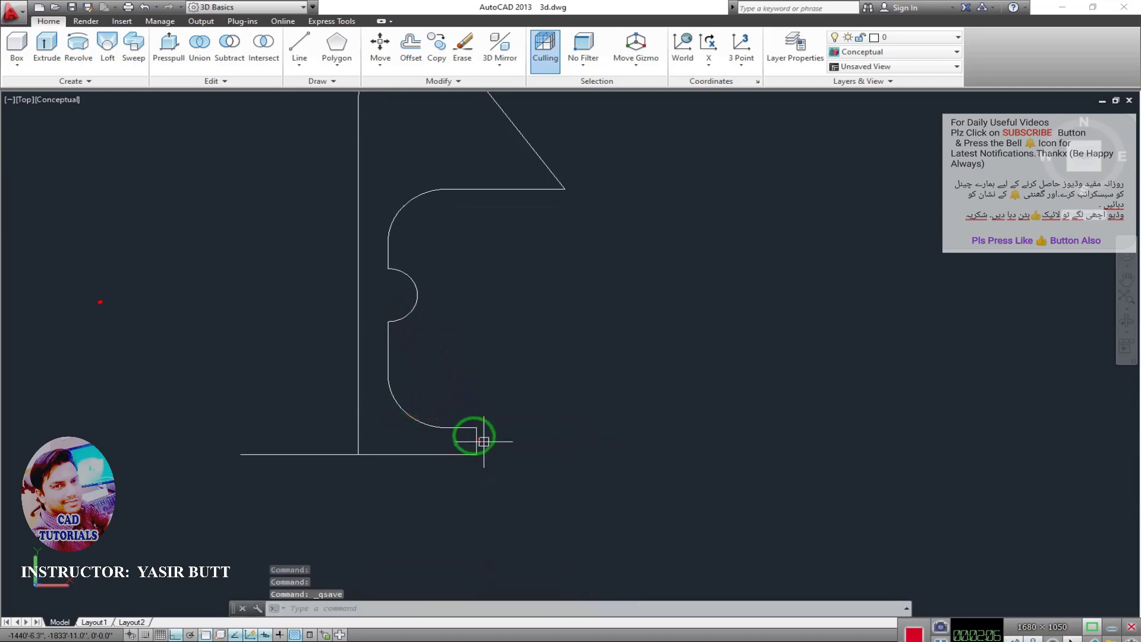
Step: Round the last base corner with radius 1 and save again
scroll(481, 440, "up", 2)
type("f")
key("Return")
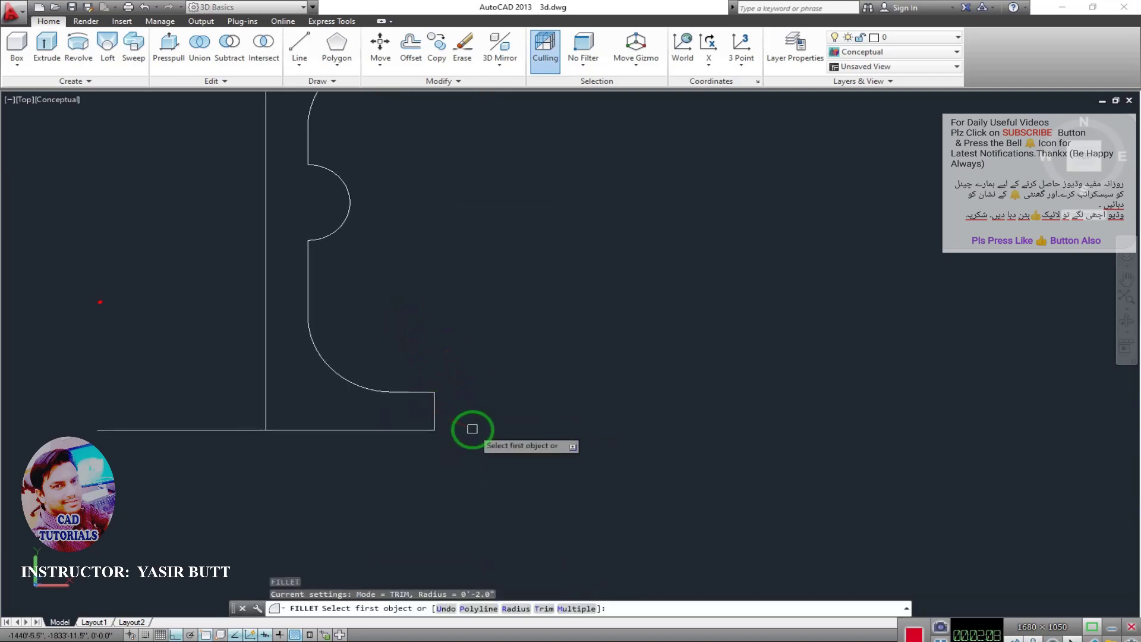
type("r")
key("Return")
type("1")
key("Return")
left_click(431, 406)
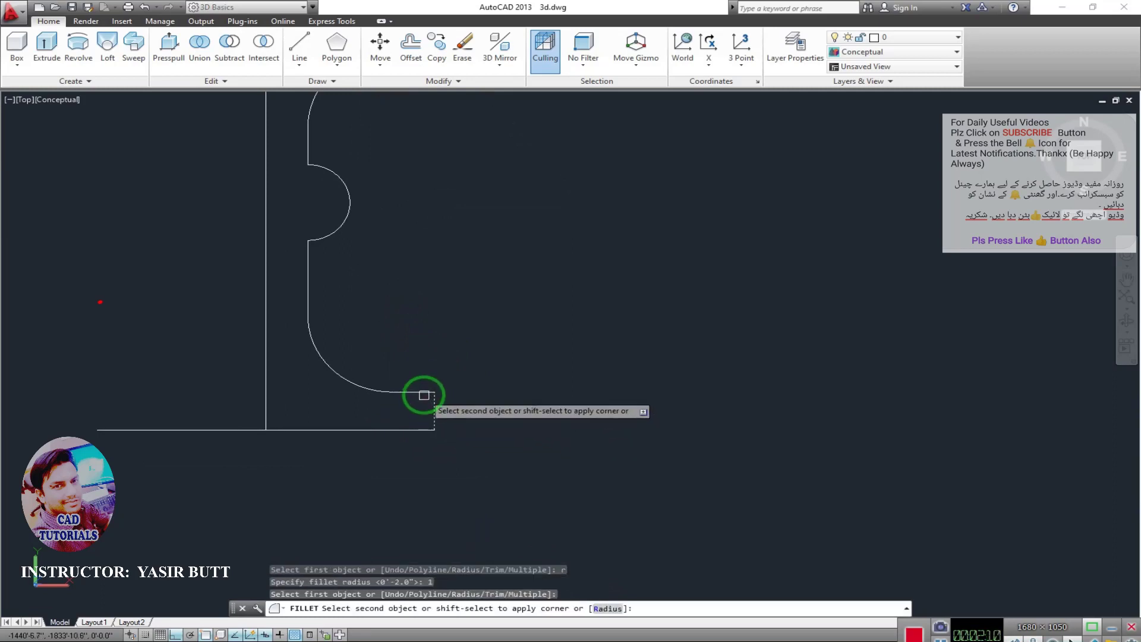
key("ctrl+s")
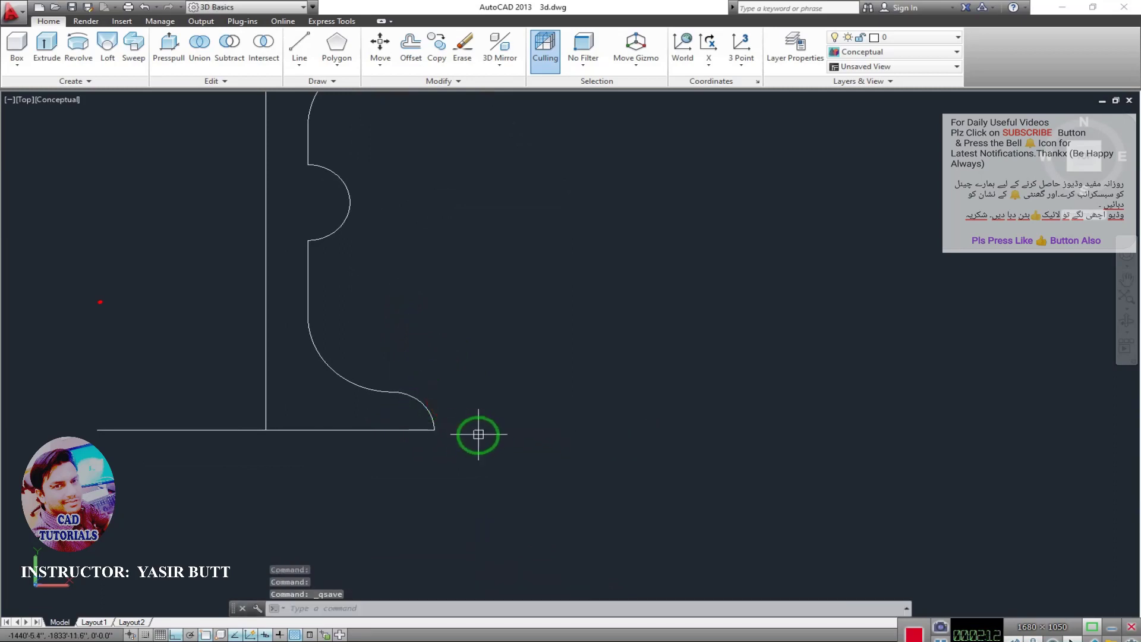
scroll(478, 434, "down", 2)
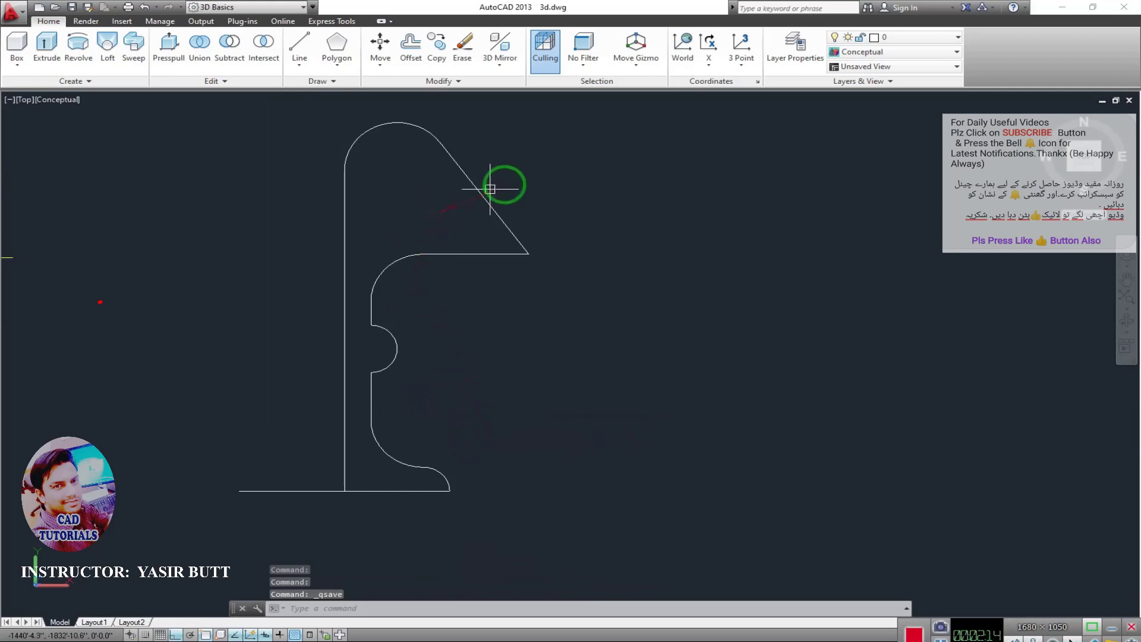
Step: Join all the lamp profile lines into a single polyline
left_click(486, 193)
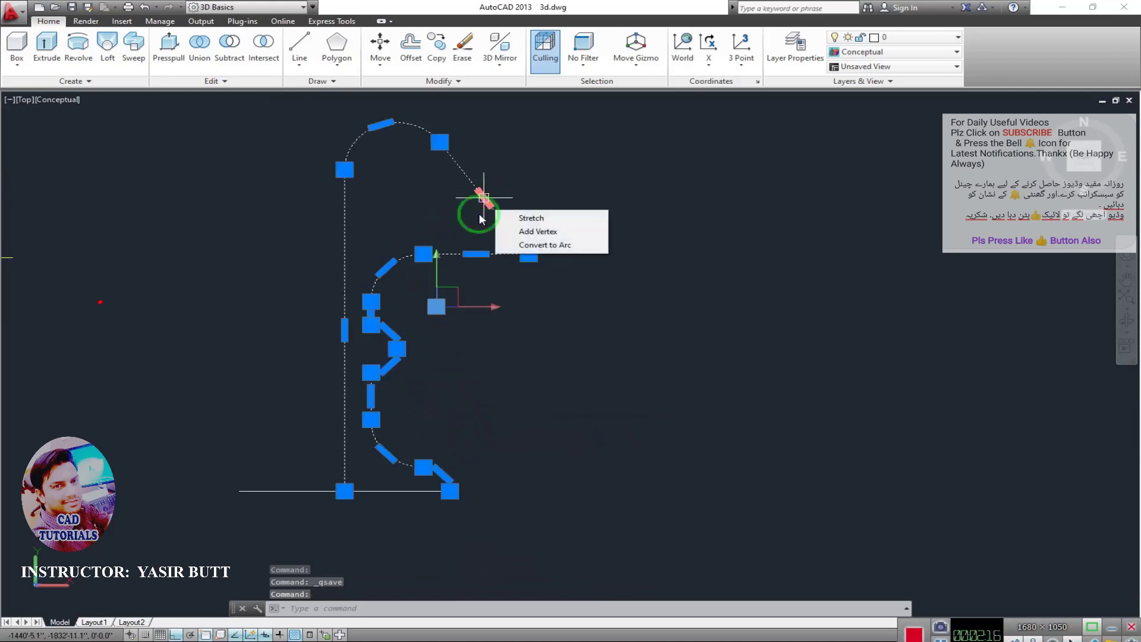
left_click(483, 197)
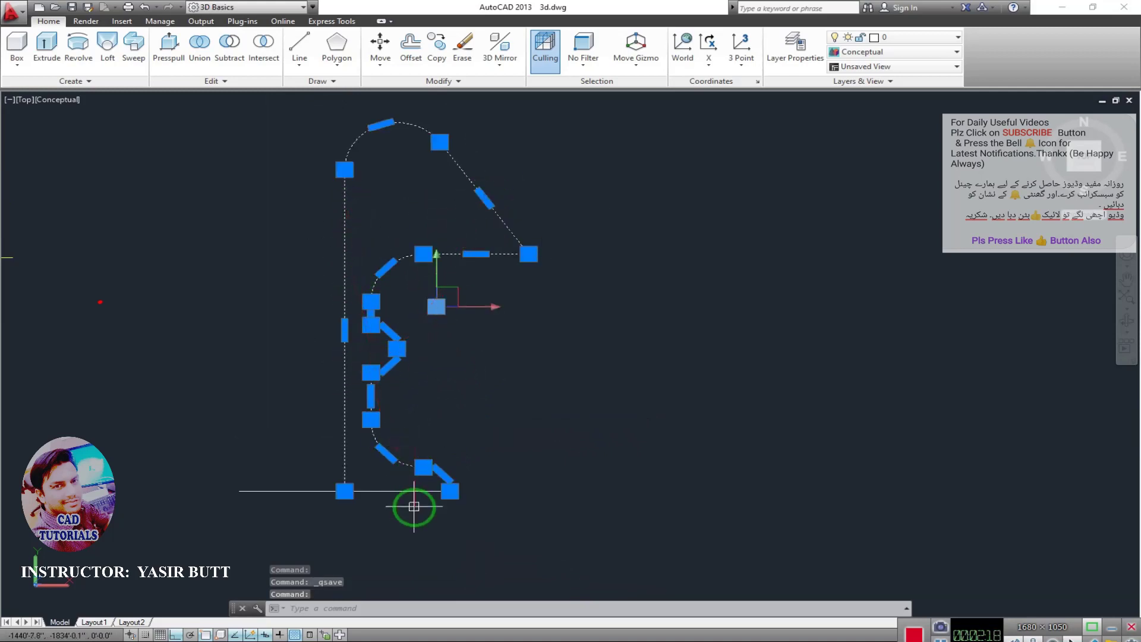
key("Escape")
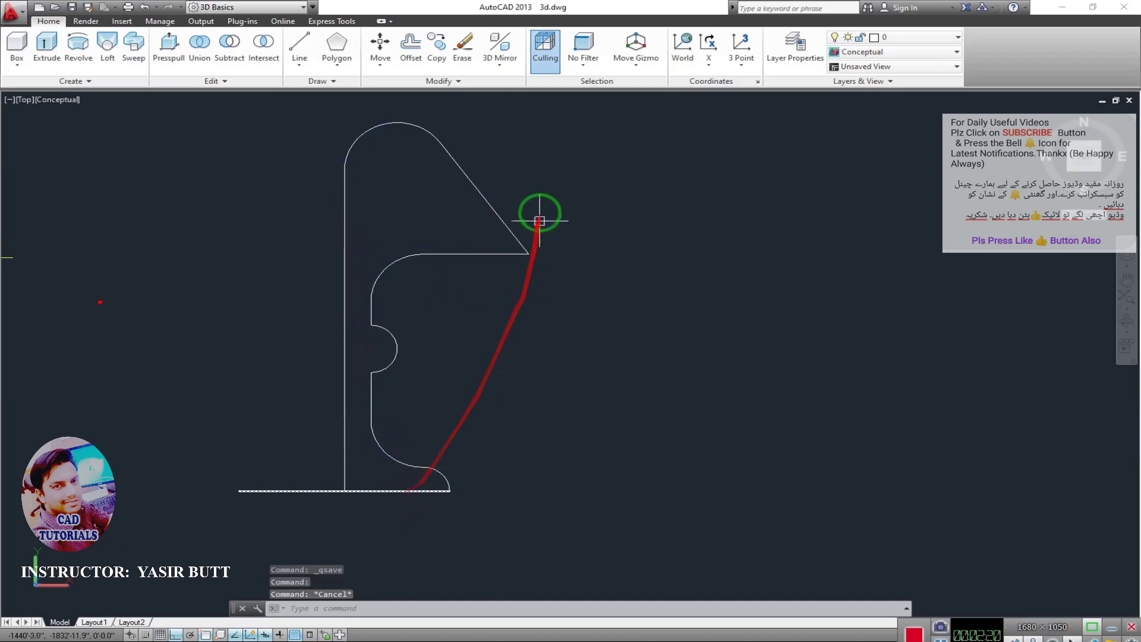
left_click(557, 180)
left_click(305, 514)
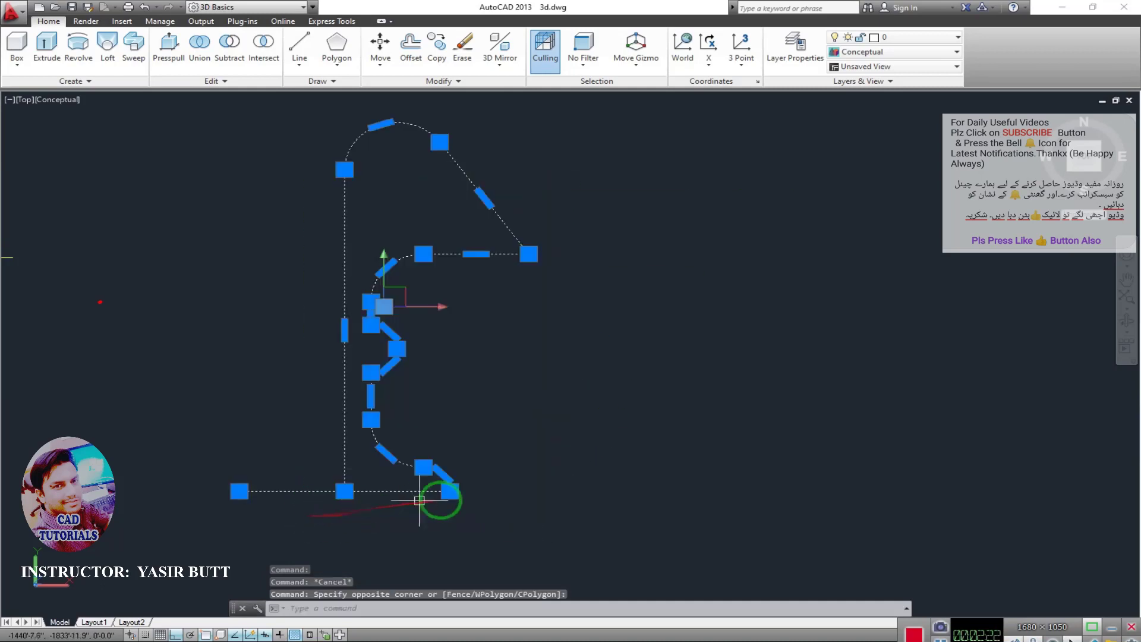
key("Return")
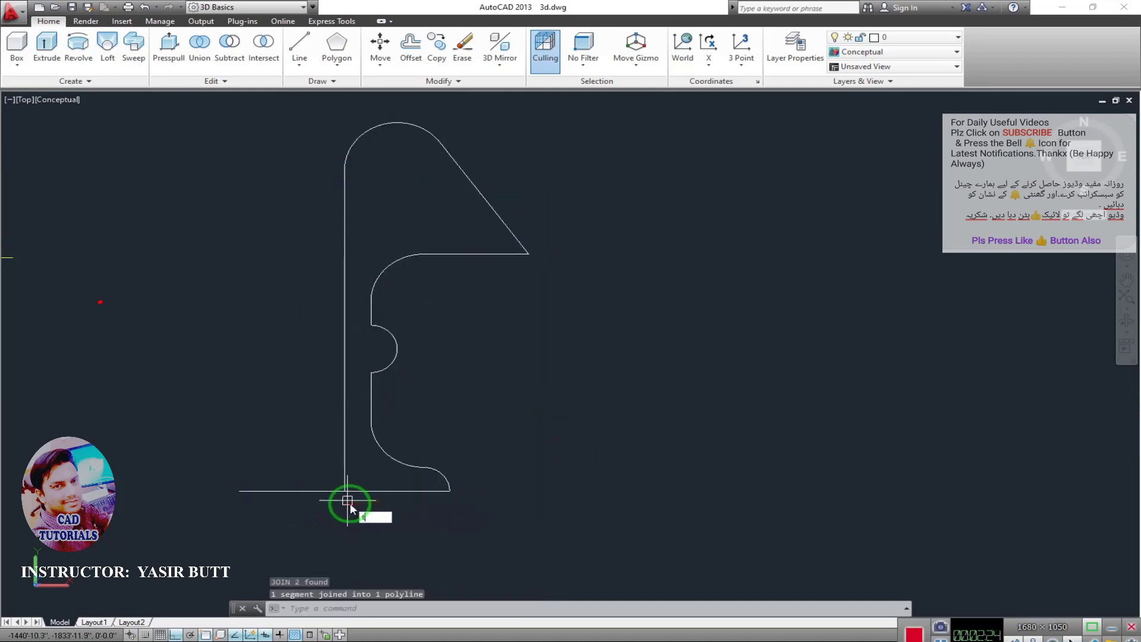
Step: Trim the overhanging line off the bottom of the profile and save
type("r")
key("Return")
key("Return")
left_click_drag(301, 492, 432, 476)
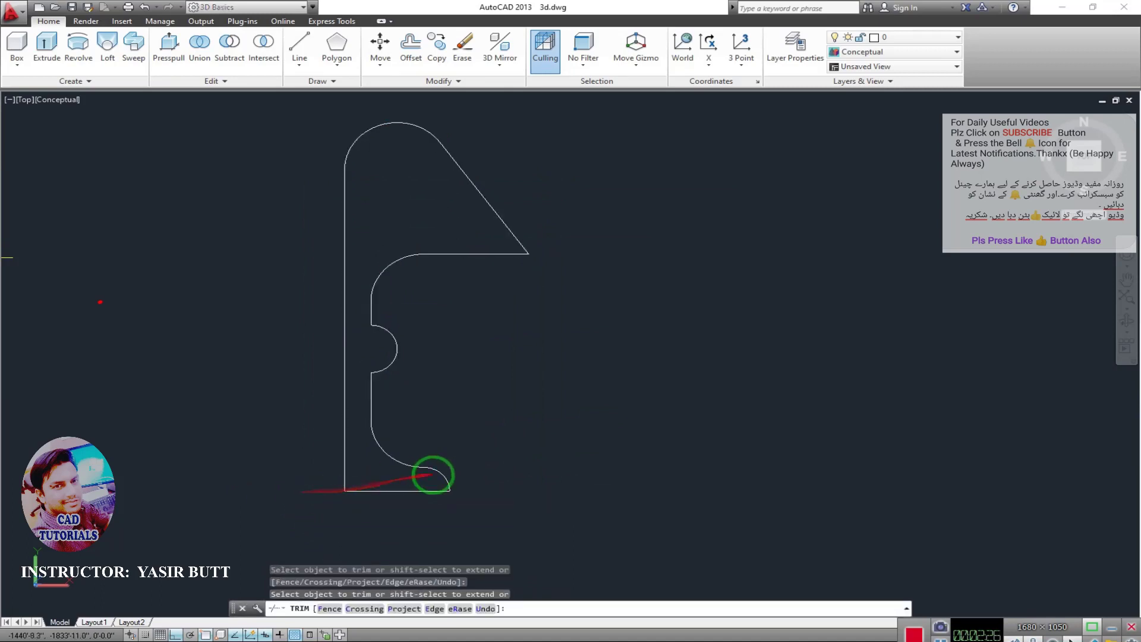
key("Return")
key("ctrl+s")
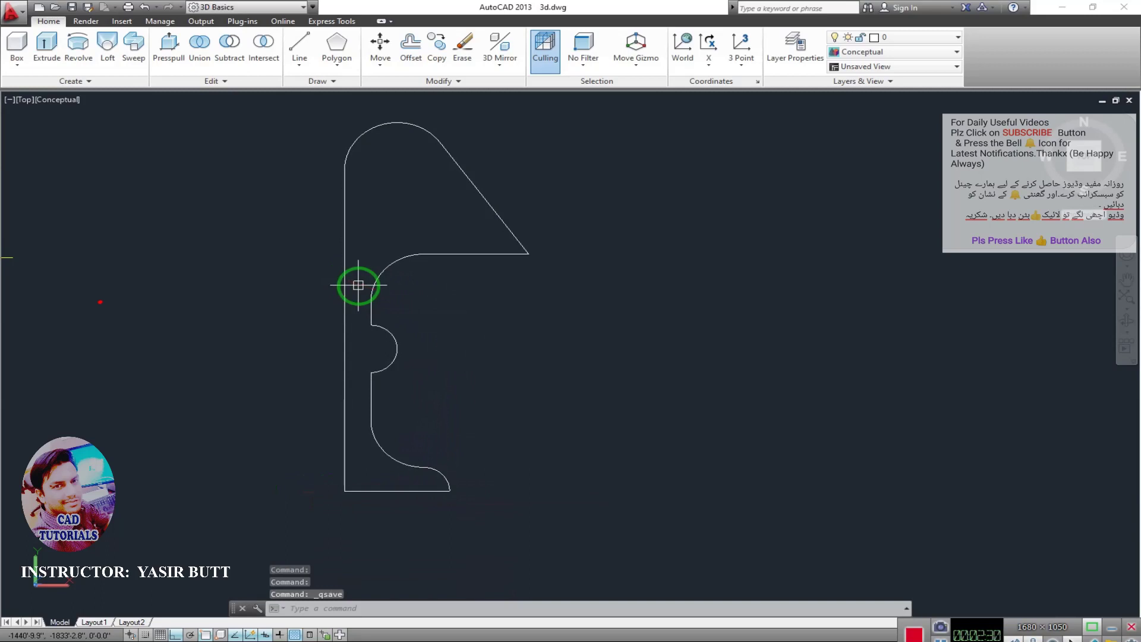
type("v")
key("Return")
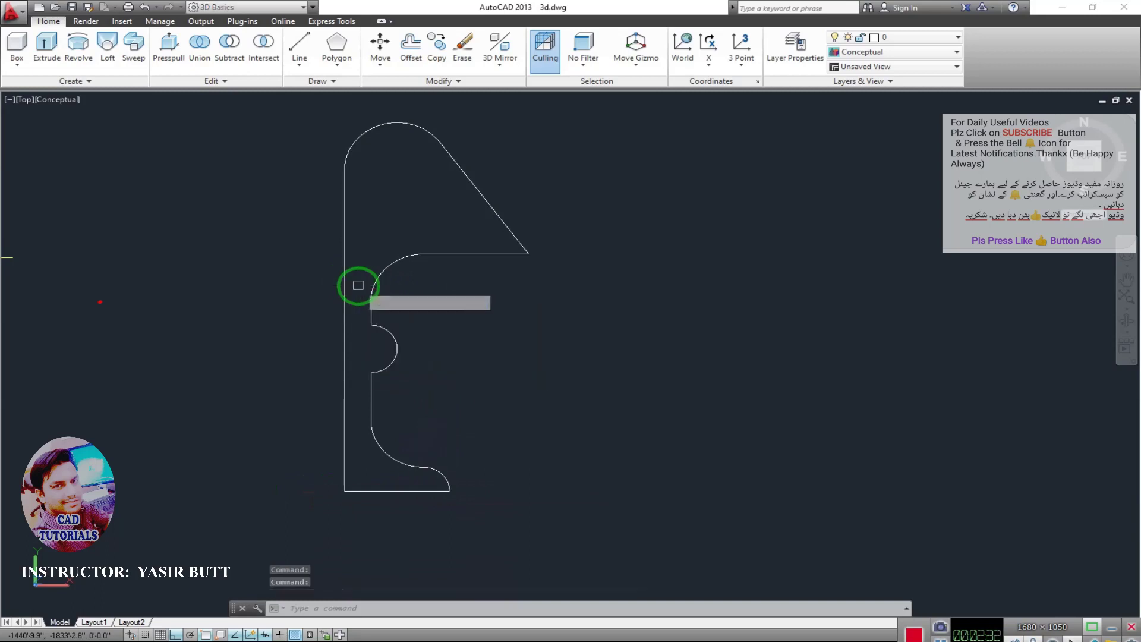
Step: Revolve the lamp profile 360° about its left edge, bottom-left to top-left corner
left_click(382, 272)
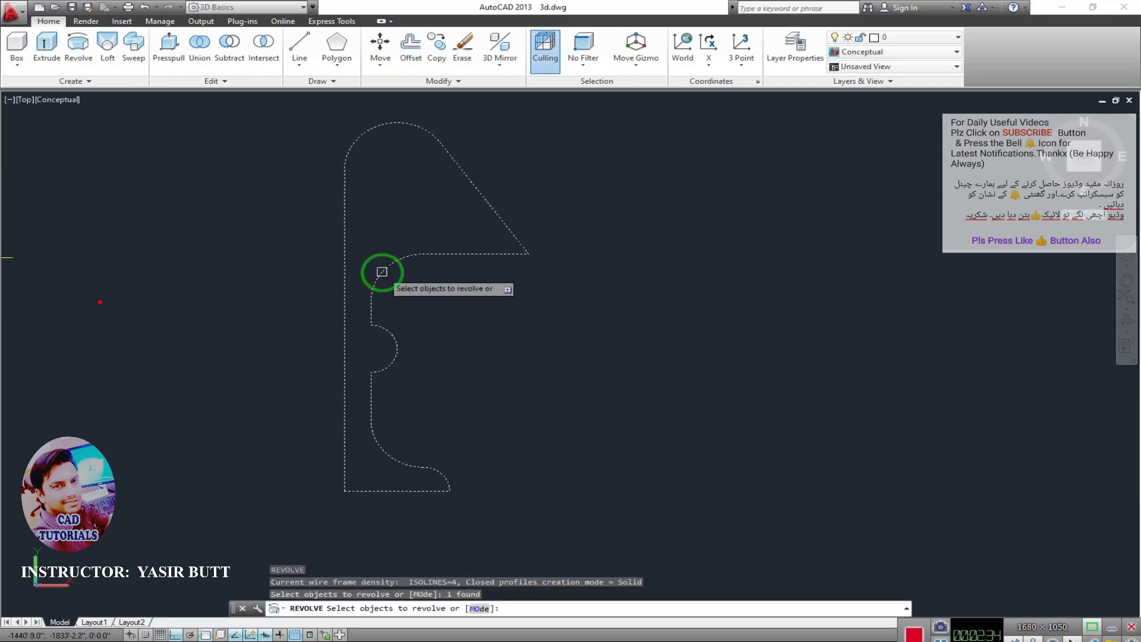
key("Return")
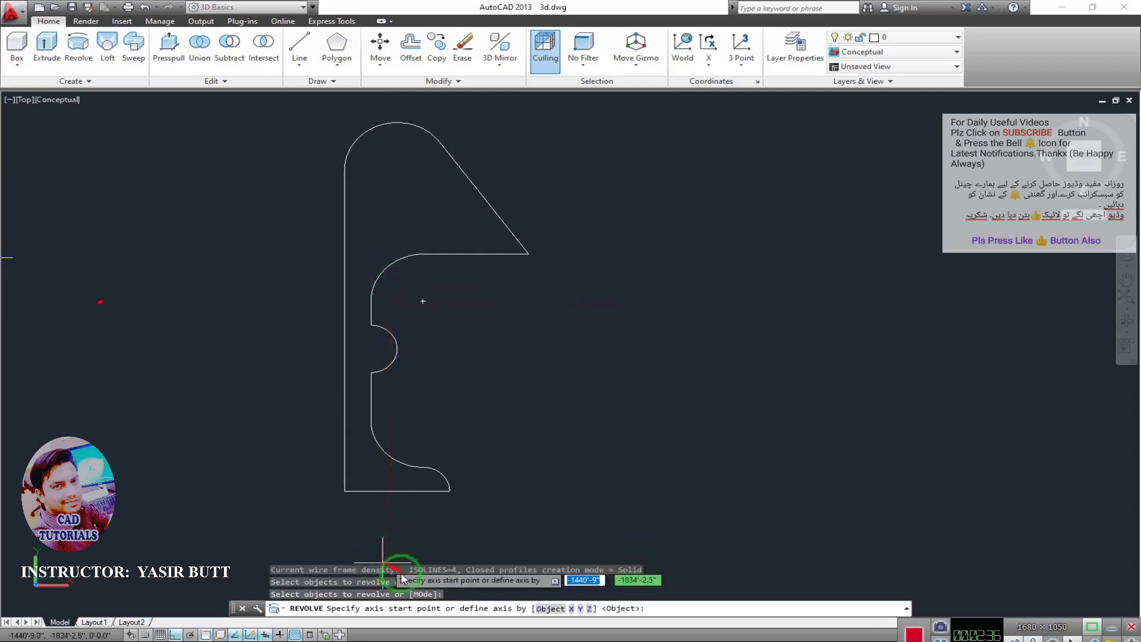
left_click(345, 491)
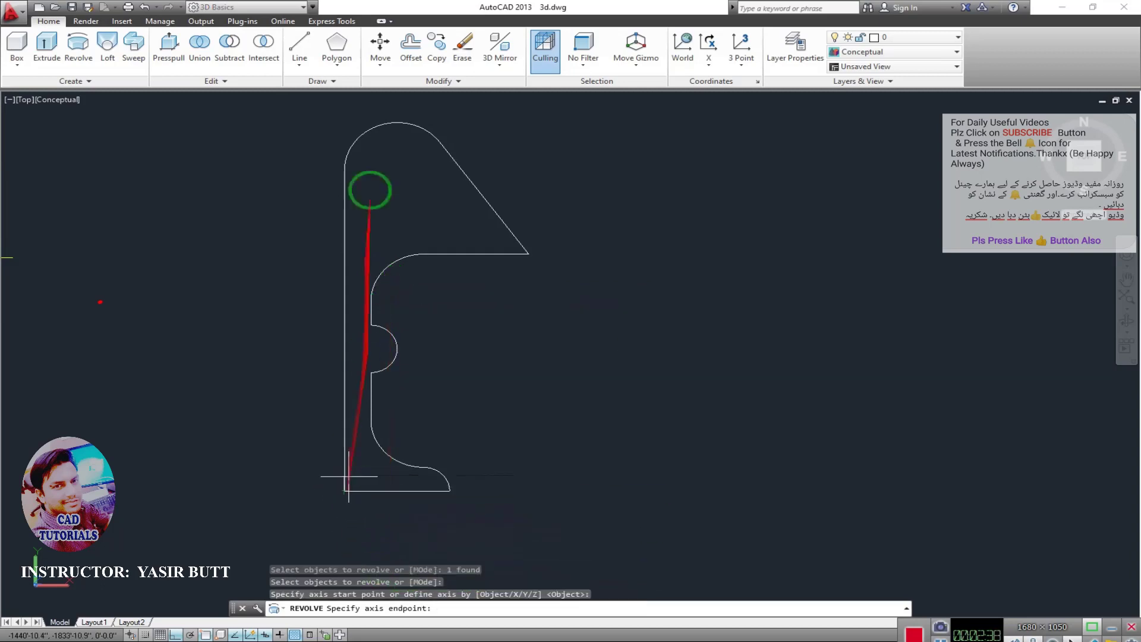
left_click(345, 167)
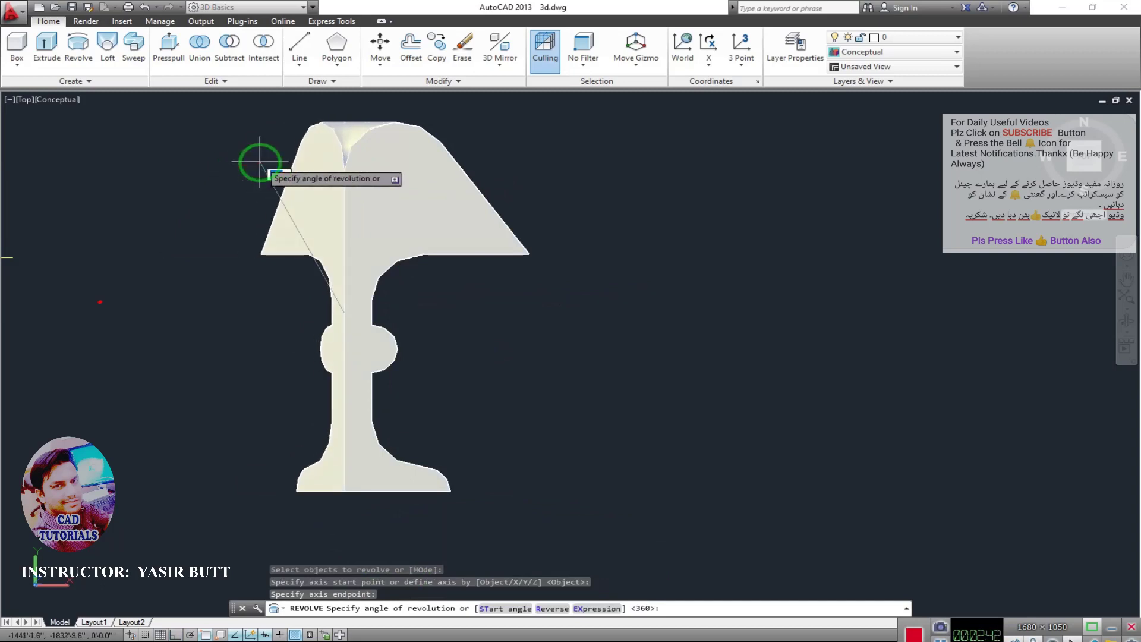
key("Return")
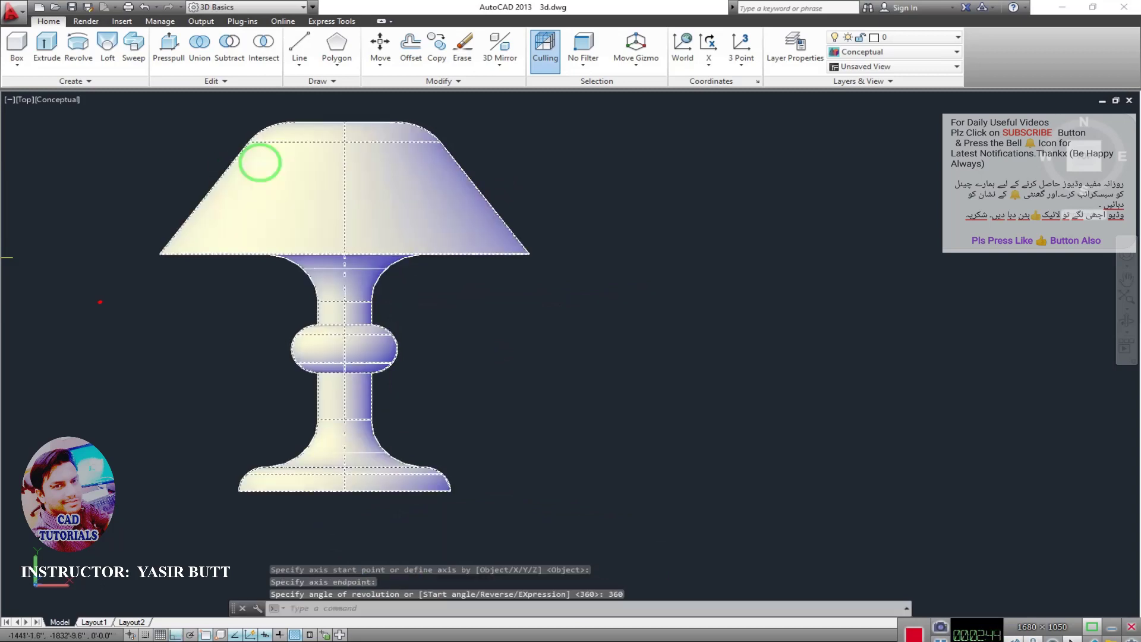
key("Escape")
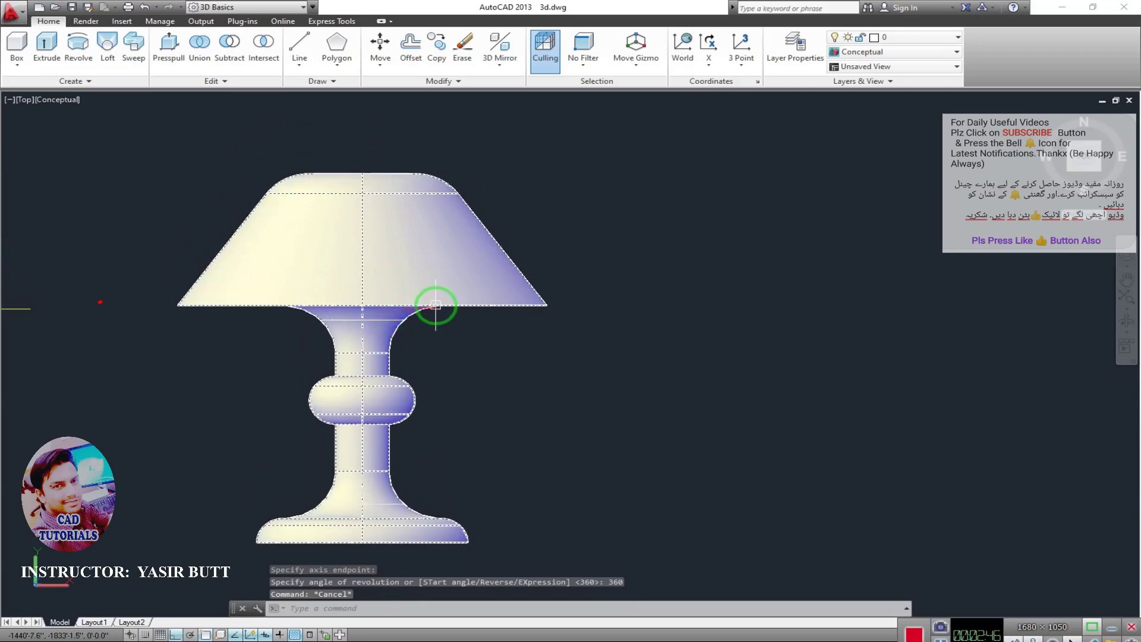
Step: Save, then orbit to inspect the lamp solid from below and the side
key("ctrl+s")
middle_click_drag(421, 314, 440, 281)
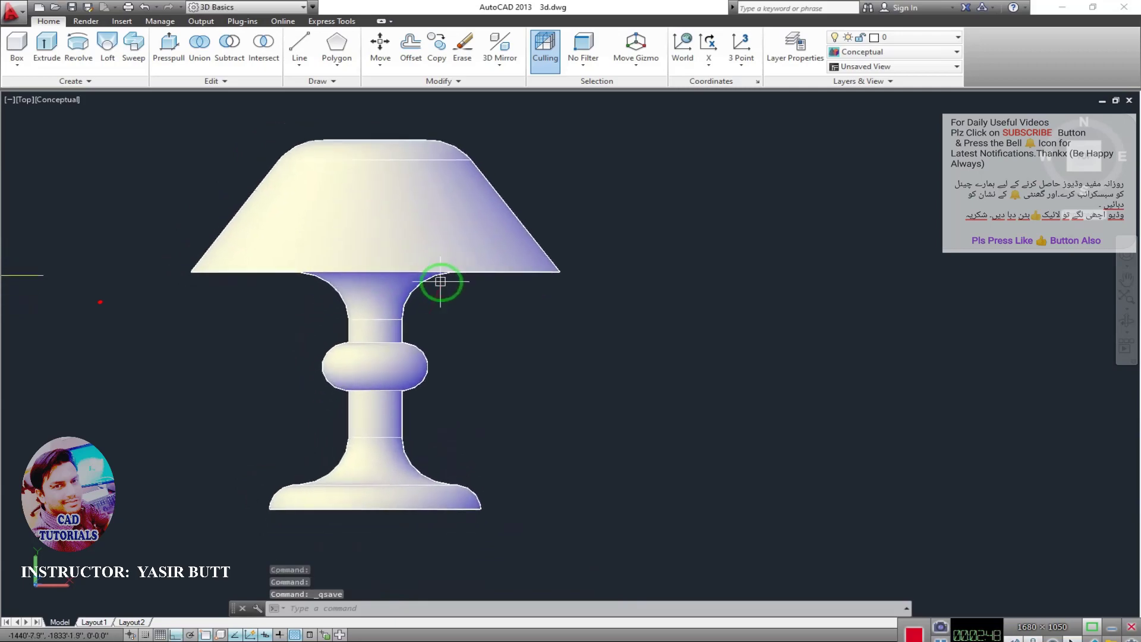
scroll(410, 298, "down", 2)
scroll(410, 304, "down", 2)
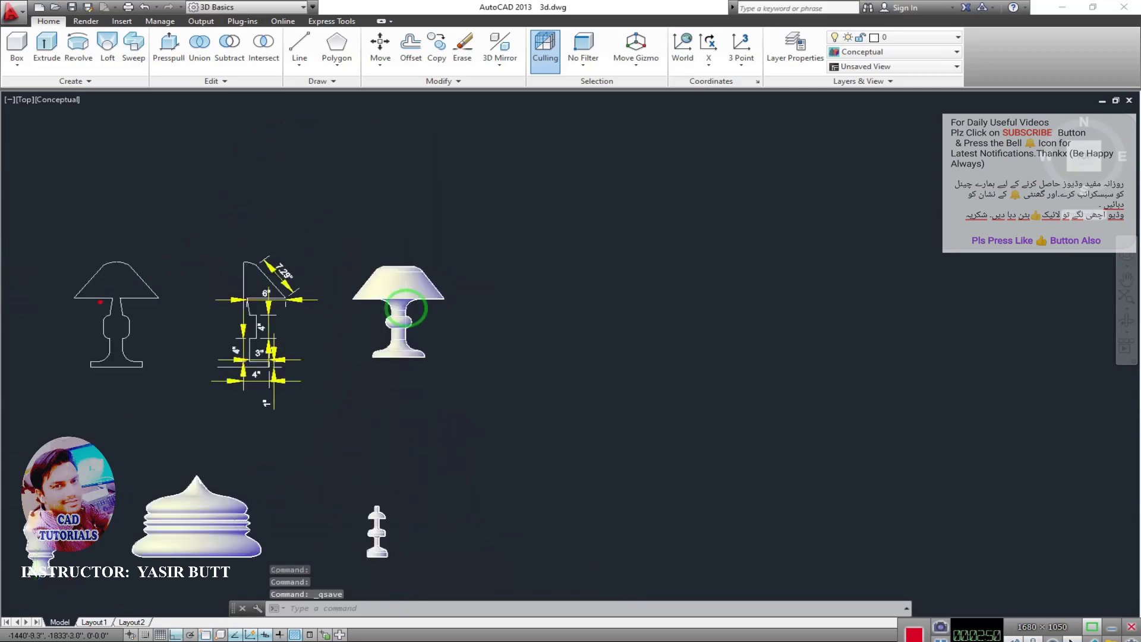
scroll(383, 296, "up", 2)
mouse_move(383, 297)
middle_mouse_down("shift")
mouse_move(420, 301)
mouse_move(357, 248)
mouse_move(374, 222)
mouse_move(416, 319)
mouse_move(387, 316)
mouse_move(369, 262)
mouse_move(383, 254)
middle_mouse_up("shift")
mouse_move(421, 432)
middle_mouse_down("shift")
mouse_move(440, 343)
mouse_move(561, 344)
mouse_move(591, 390)
mouse_move(485, 496)
mouse_move(377, 387)
mouse_move(391, 420)
mouse_move(476, 458)
mouse_move(345, 260)
mouse_move(339, 333)
middle_mouse_up("shift")
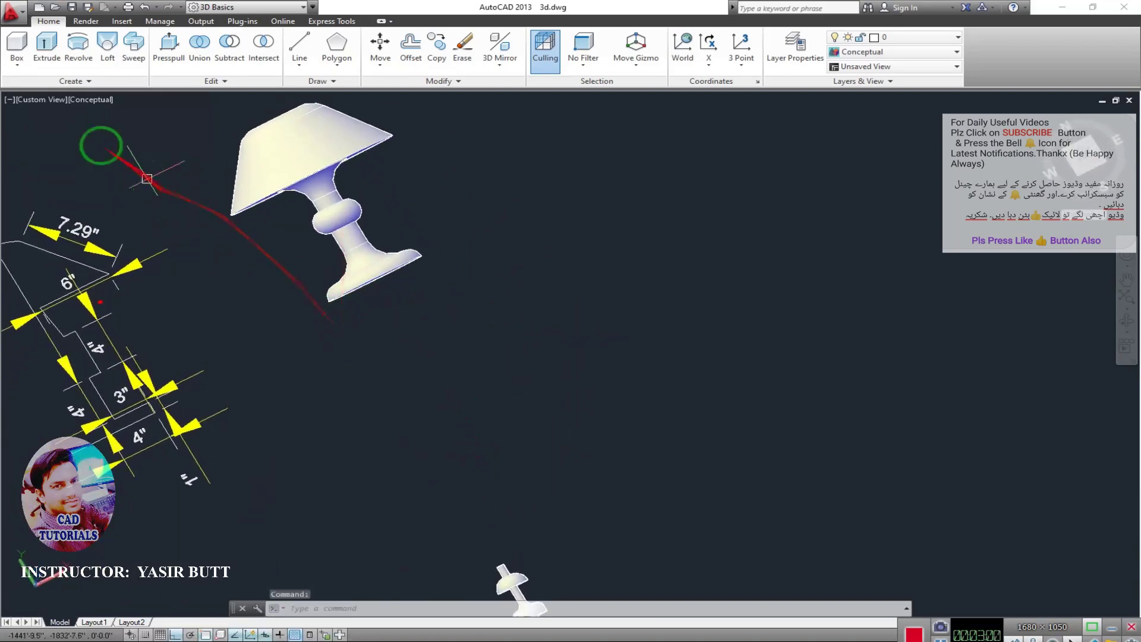
Step: Switch to the Top view and frame all the revolved solids together
left_click(28, 101)
left_click(58, 131)
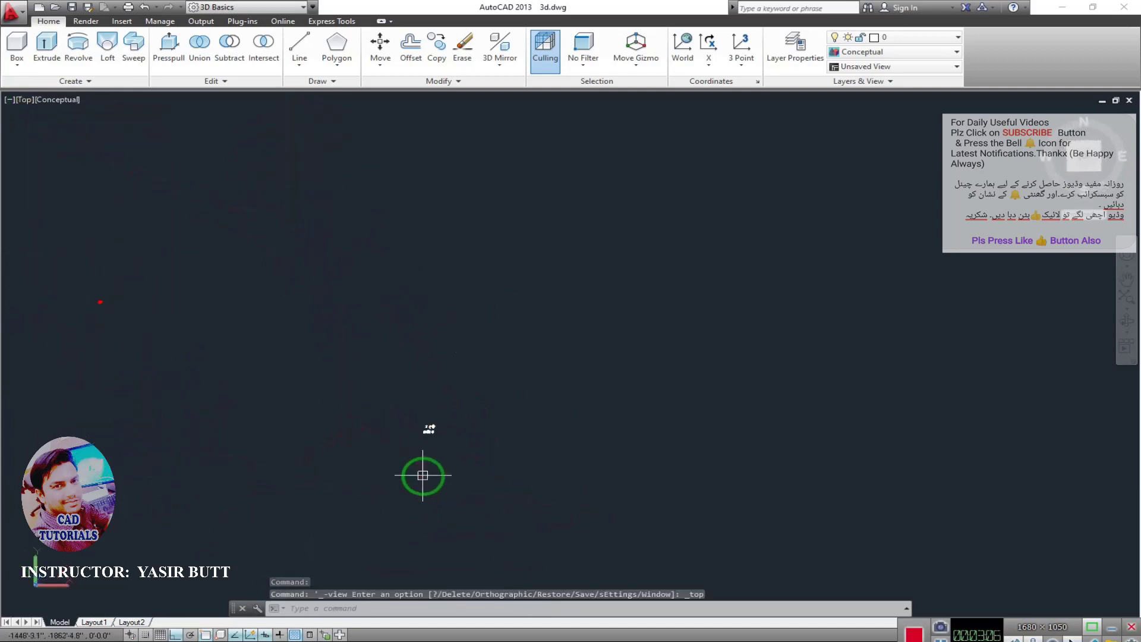
scroll(423, 475, "up", 3)
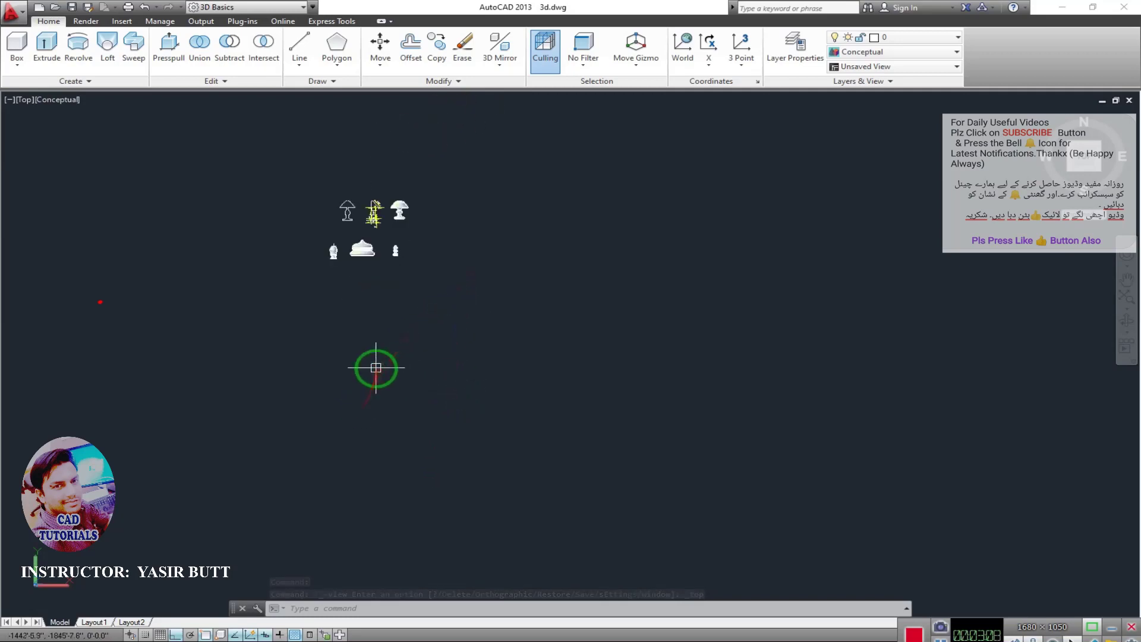
scroll(379, 280, "up", 3)
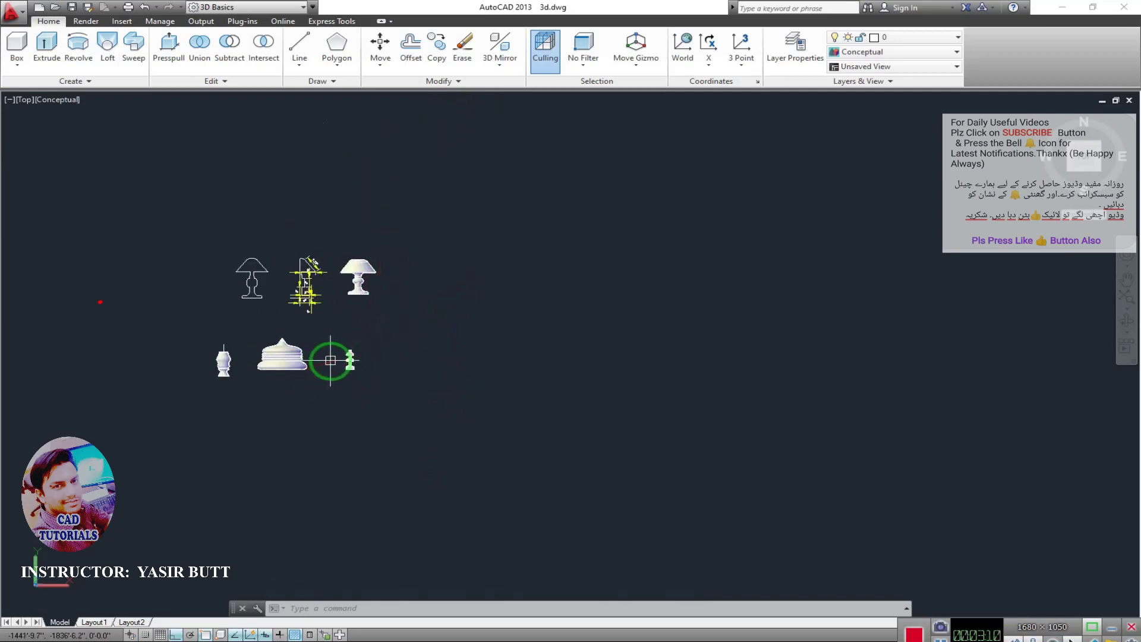
scroll(313, 299, "up", 1)
scroll(329, 326, "up", 2)
middle_click_drag(328, 327, 384, 351)
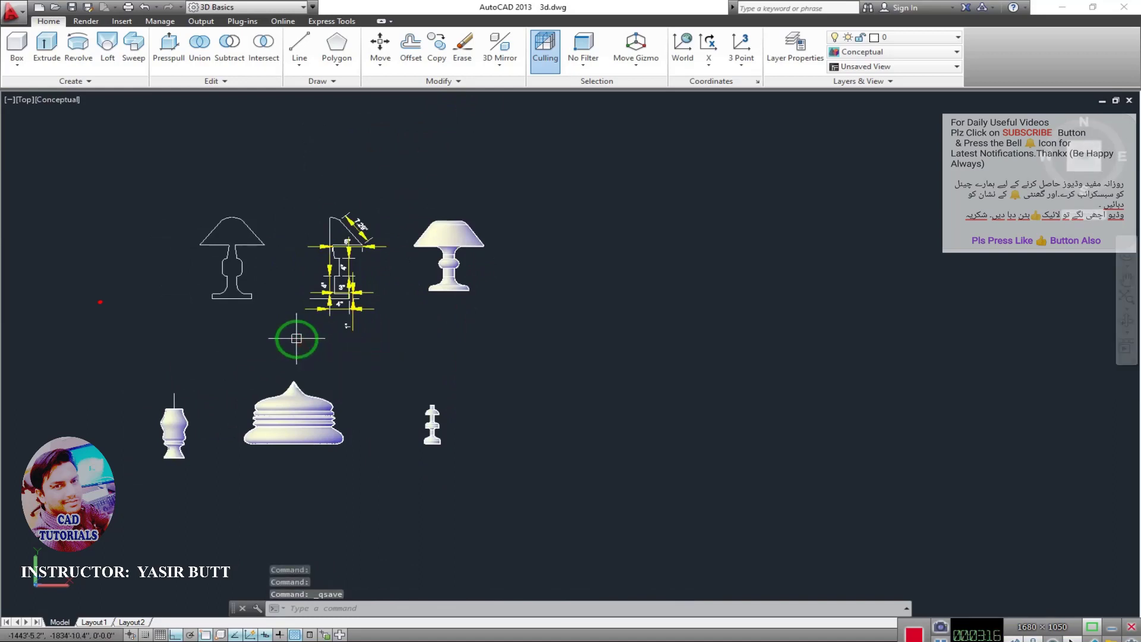
scroll(295, 339, "up", 1)
scroll(299, 334, "up", 1)
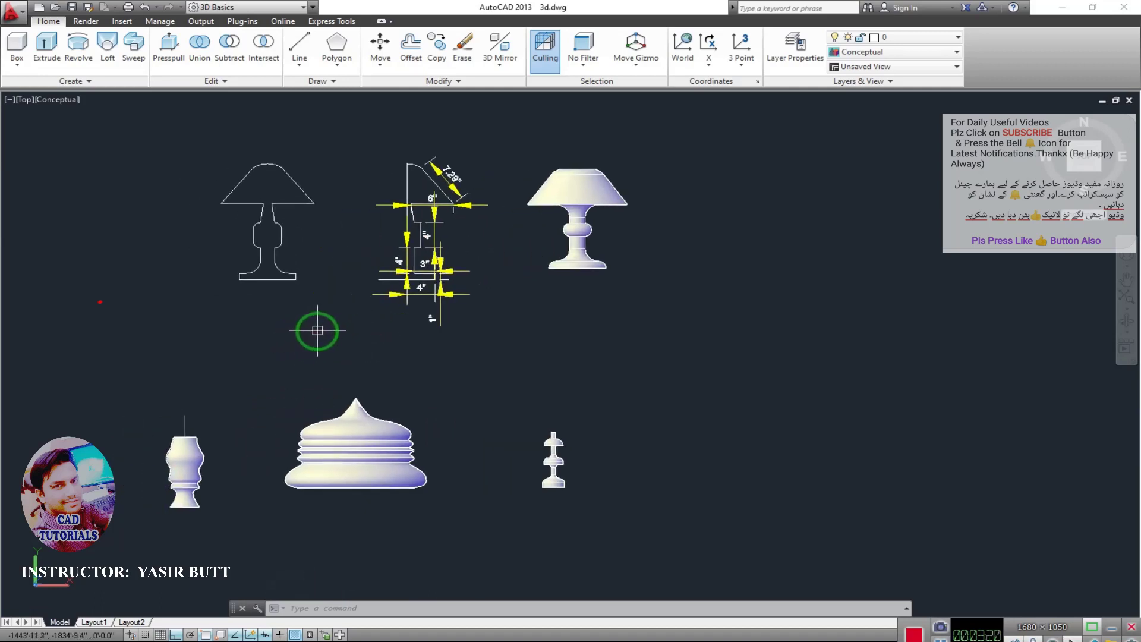
middle_click_drag(312, 332, 208, 342)
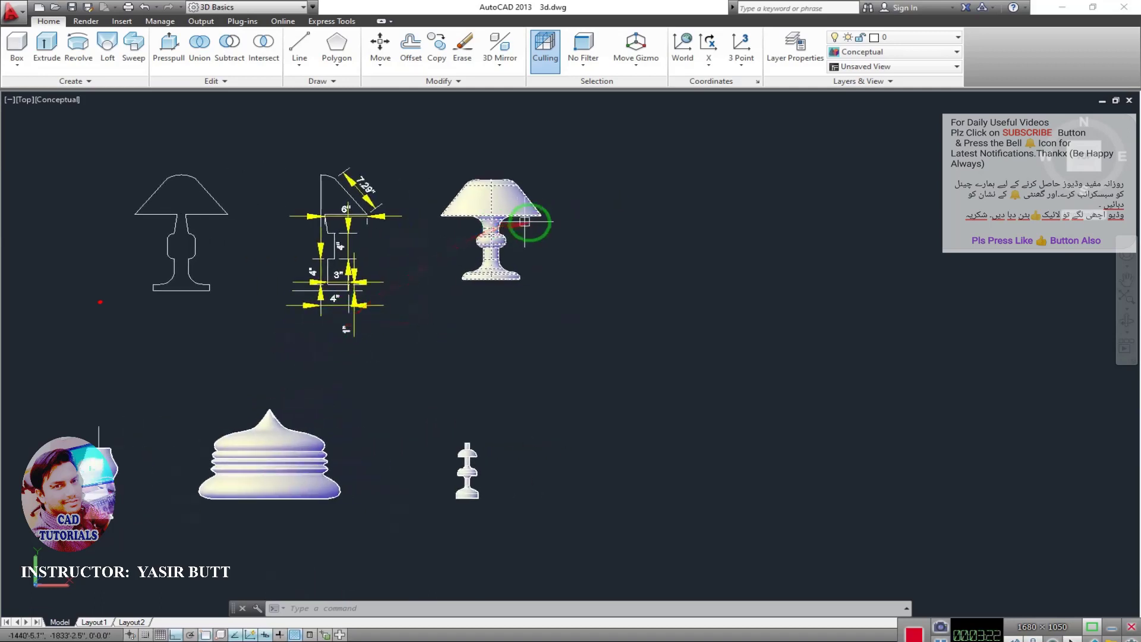
middle_click_drag(510, 258, 491, 289)
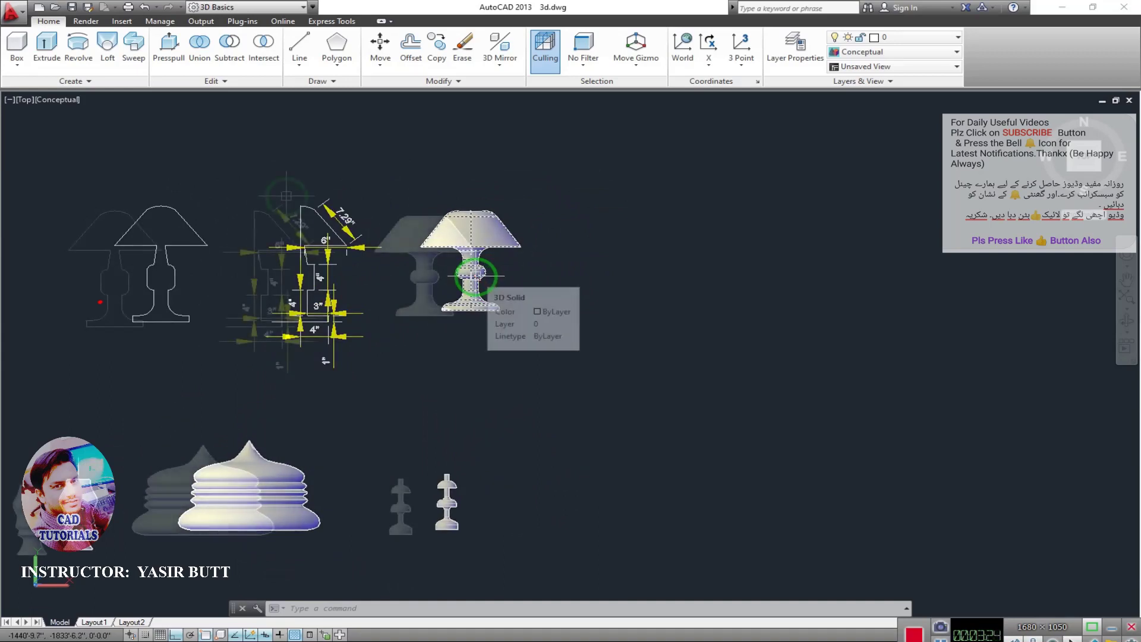
Step: Start attaching an image with the ATT command after cancelling the ribbon's attach dialog
left_click(87, 21)
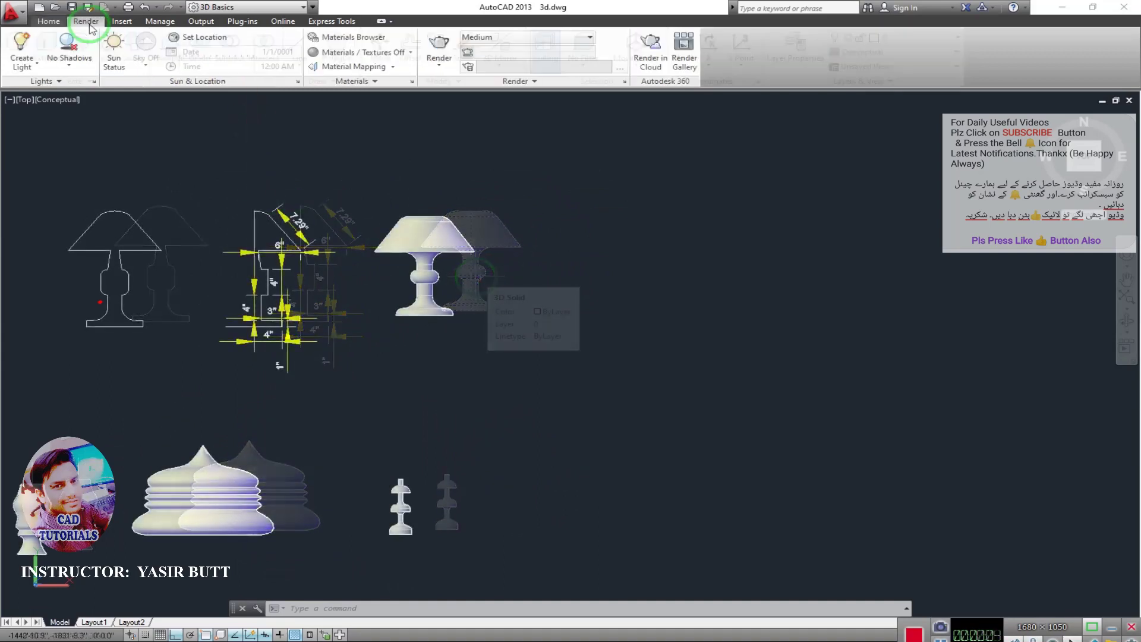
left_click(121, 21)
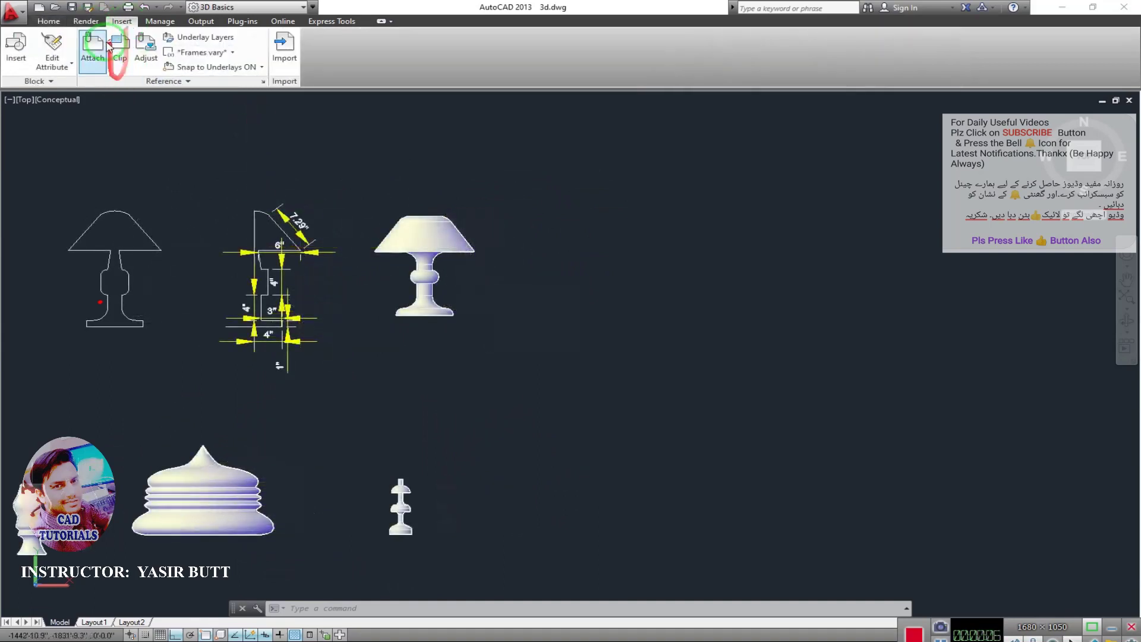
left_click(93, 47)
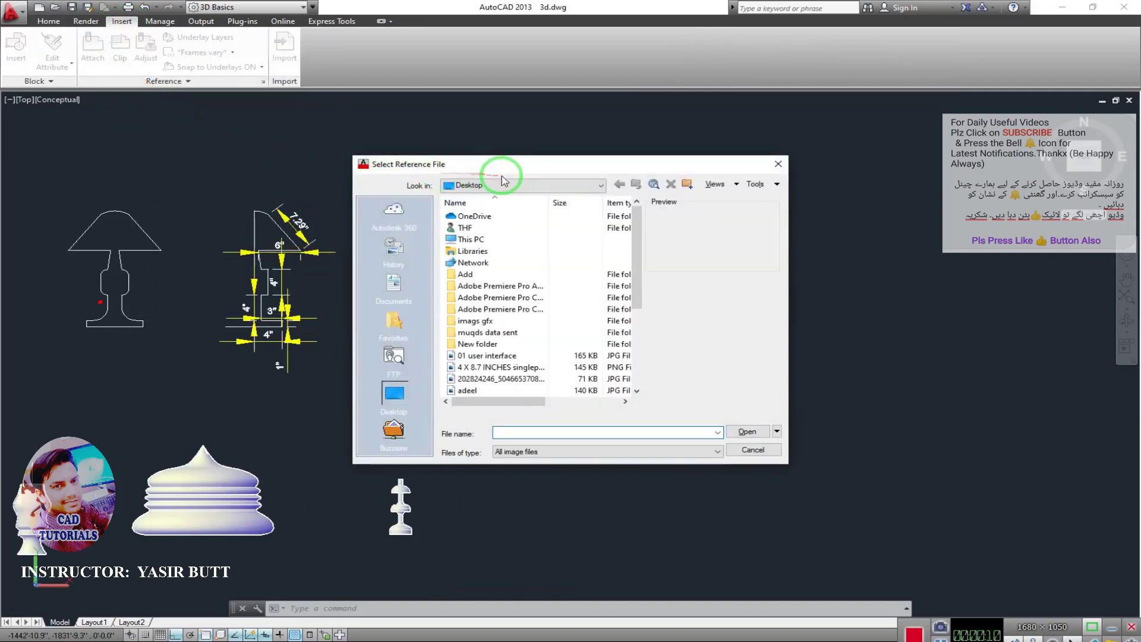
left_click(778, 163)
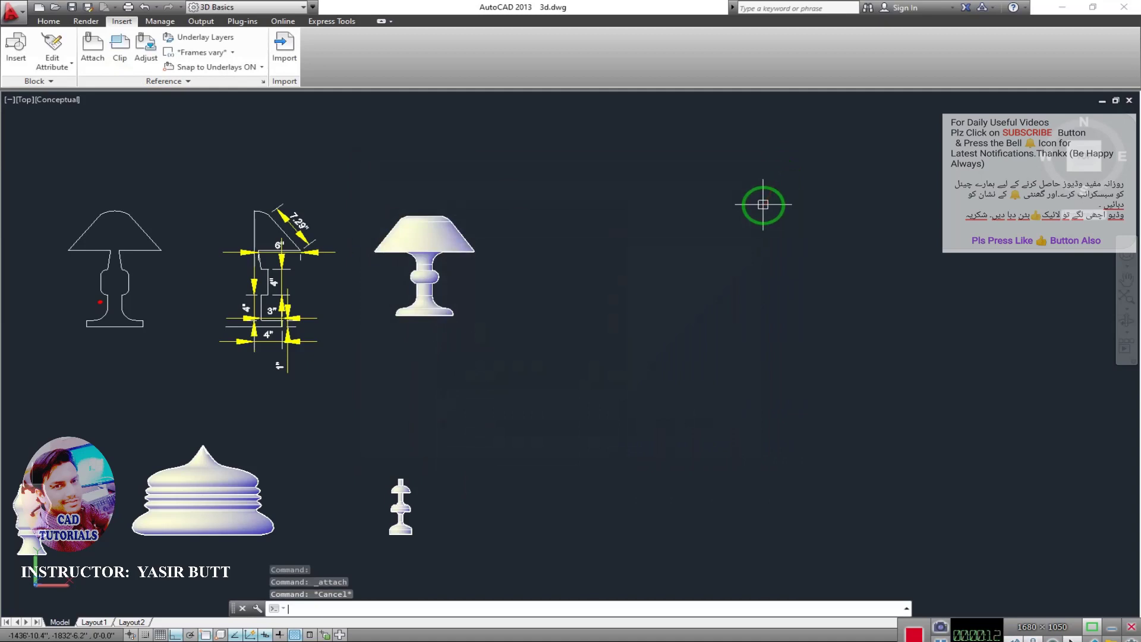
type("a")
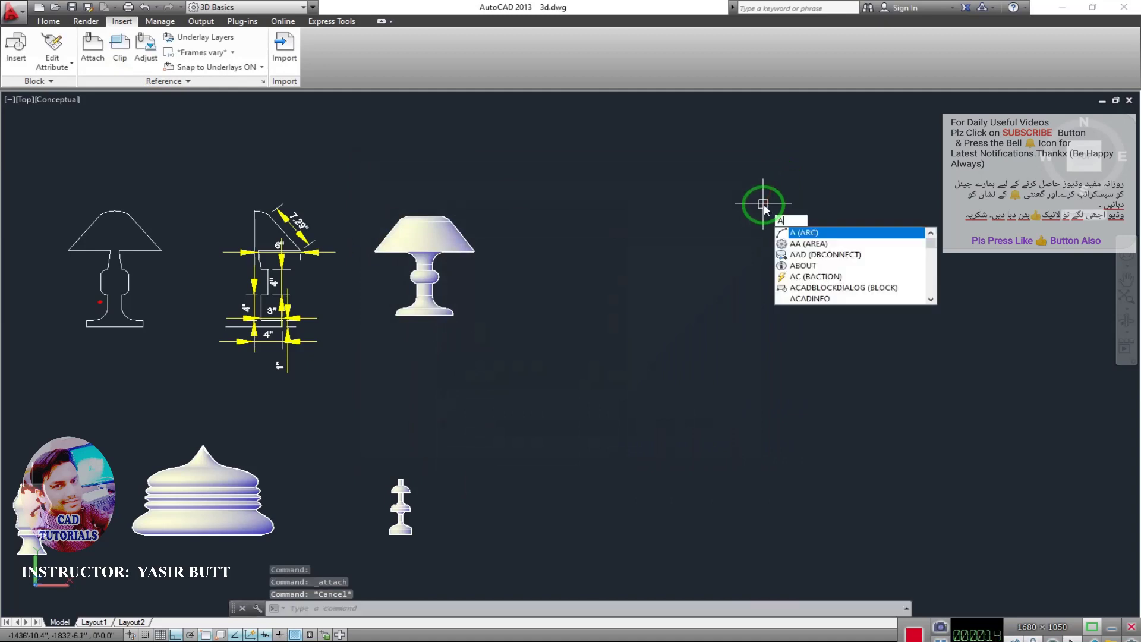
key("BackSpace")
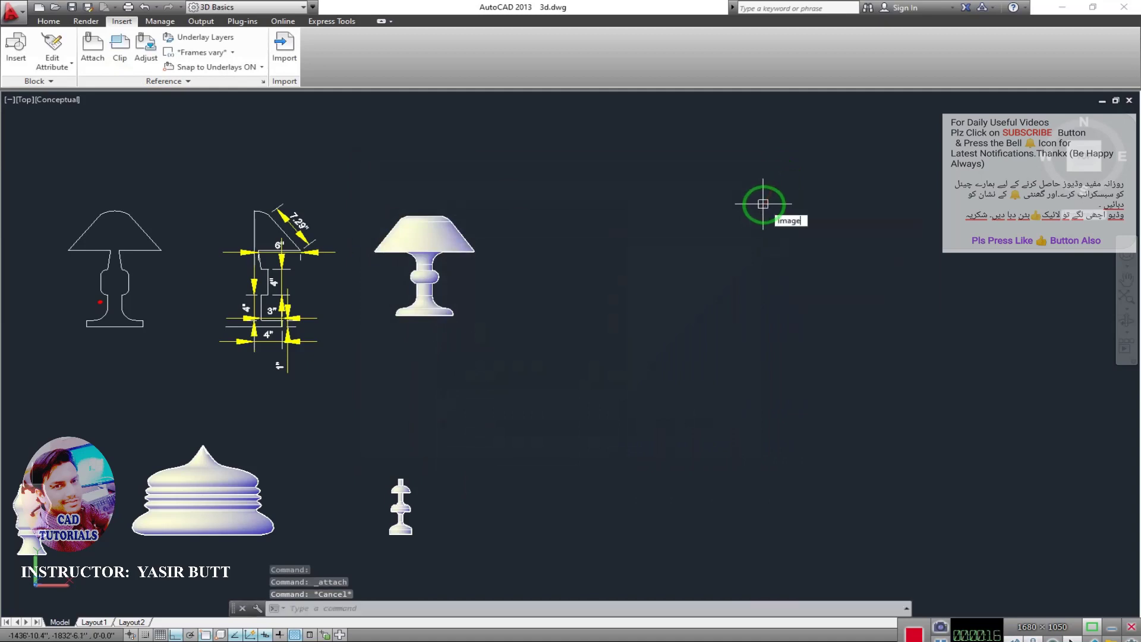
type("att")
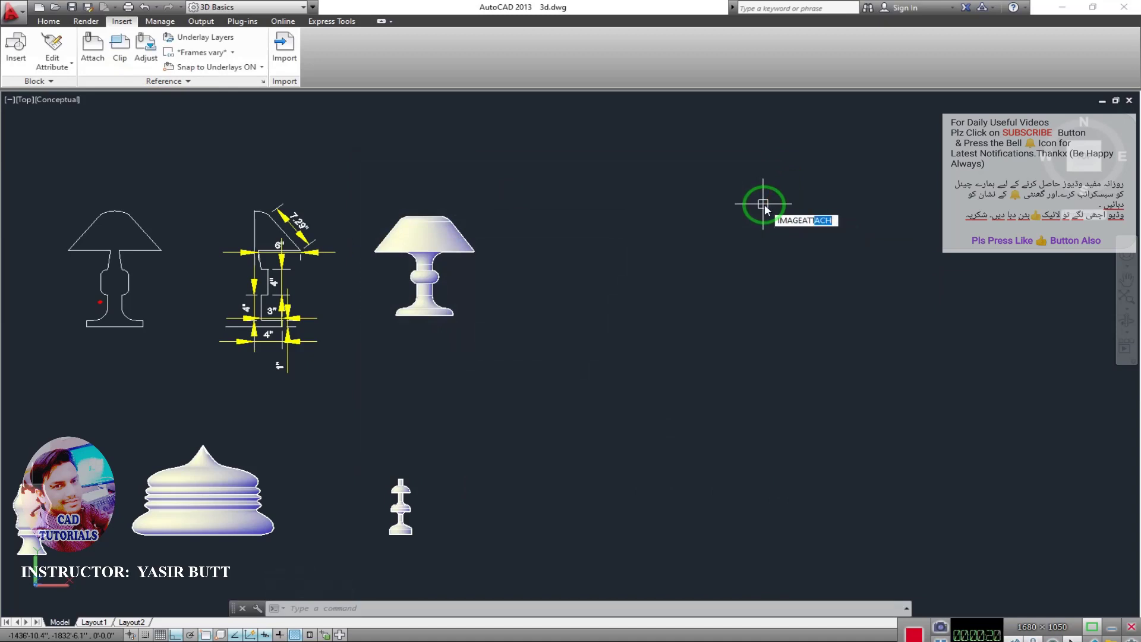
key("Return")
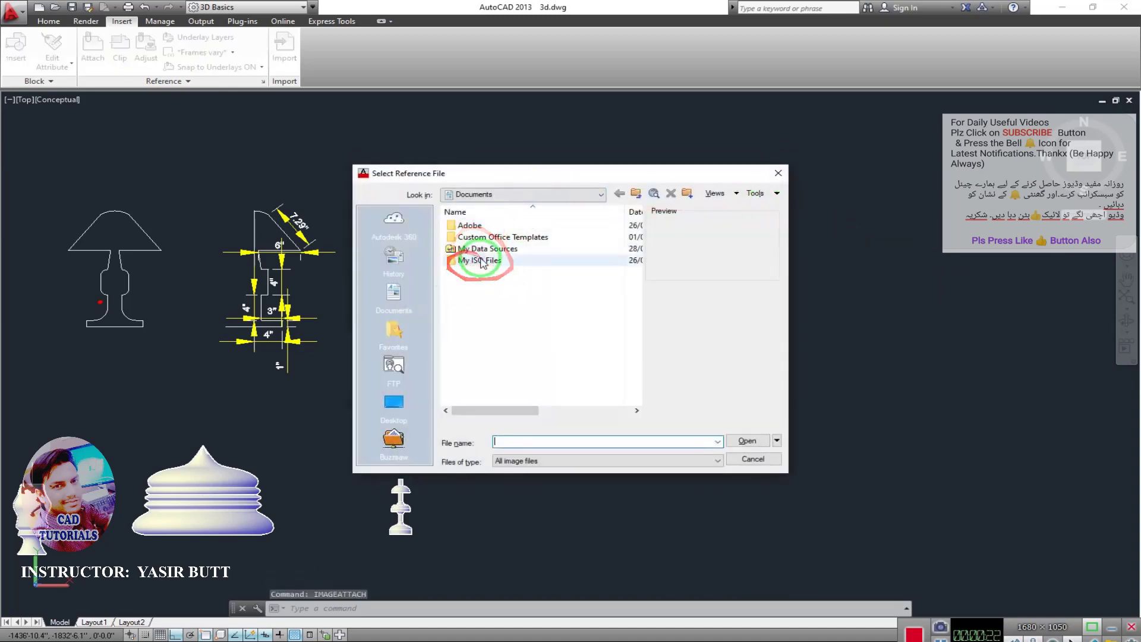
Step: Choose the bt bottle image from the Desktop and accept the Attach Image settings
left_click_drag(502, 173, 459, 160)
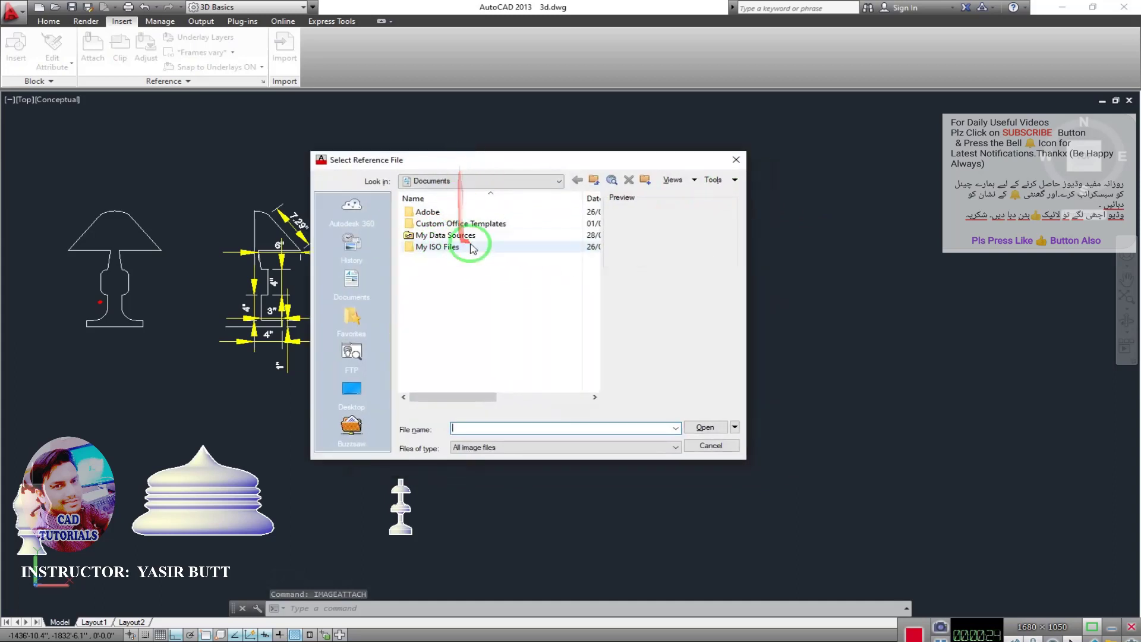
left_click(351, 391)
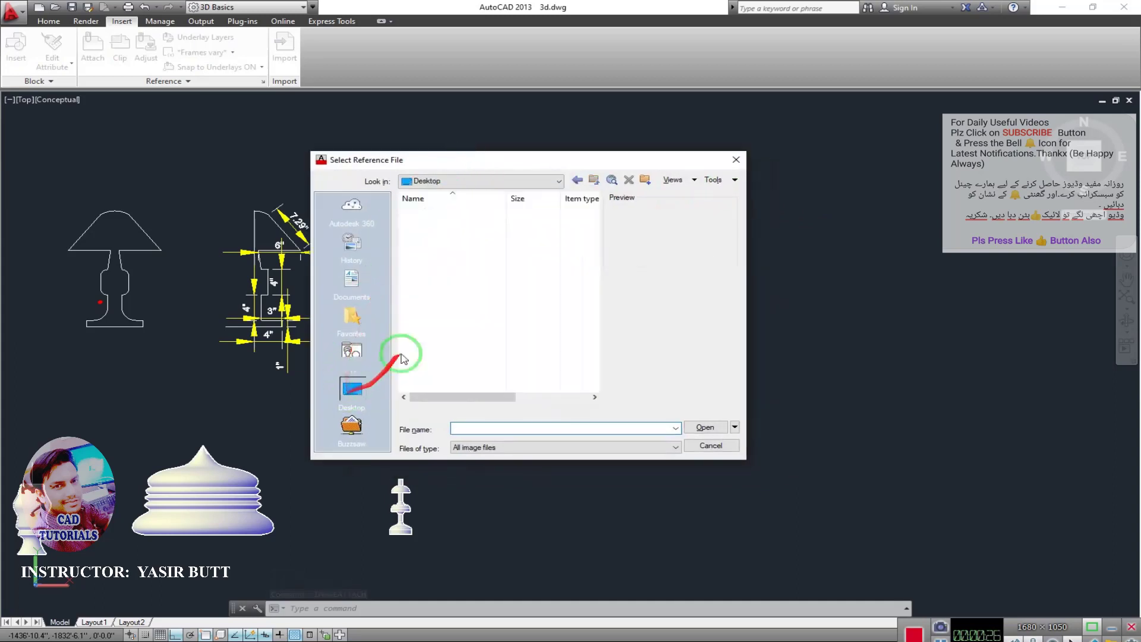
scroll(446, 268, "down", 4)
left_click(463, 270)
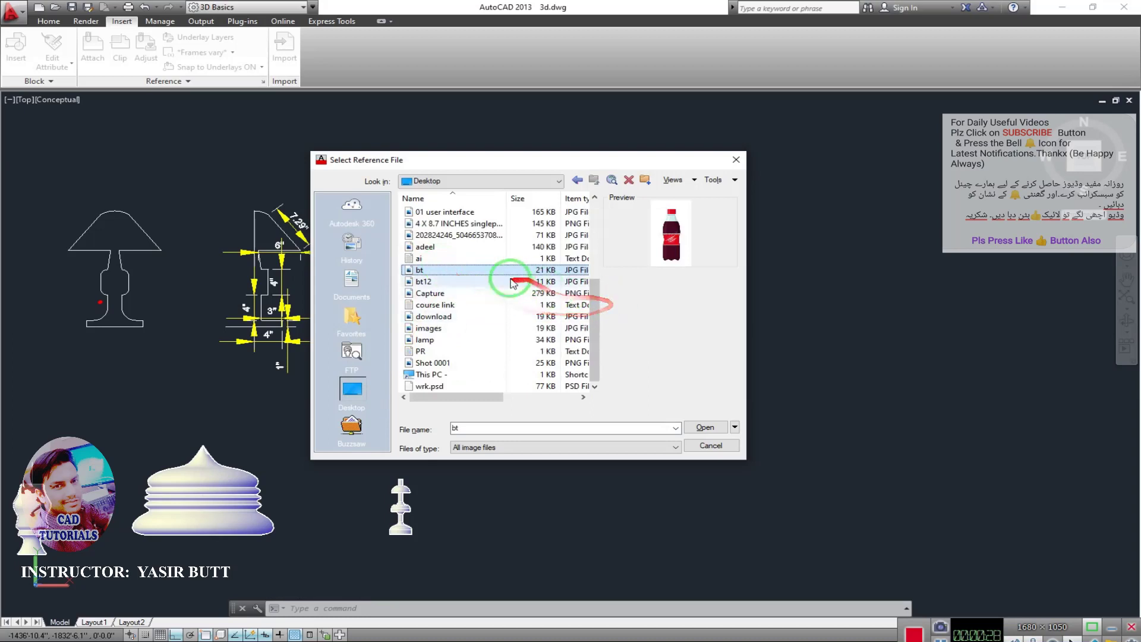
left_click(455, 283)
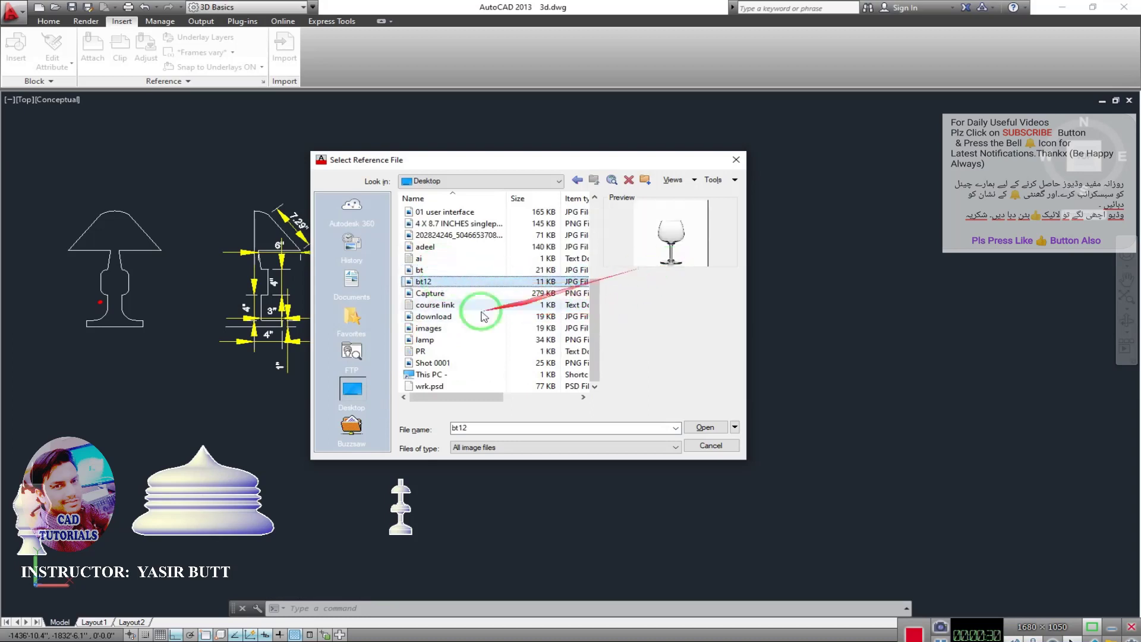
left_click(421, 271)
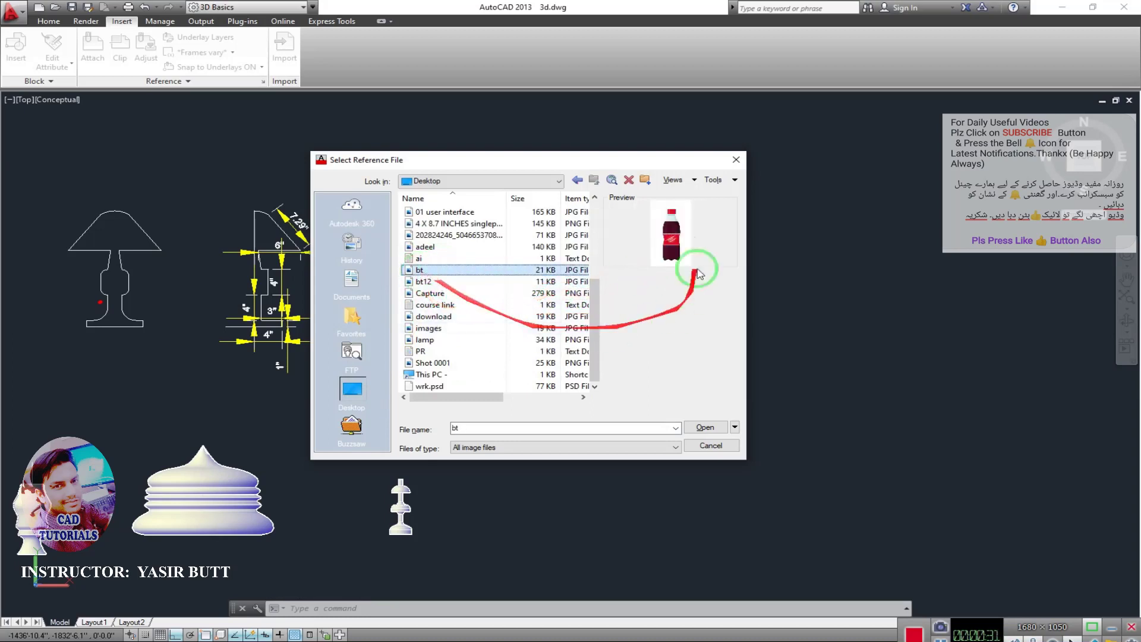
left_click(703, 428)
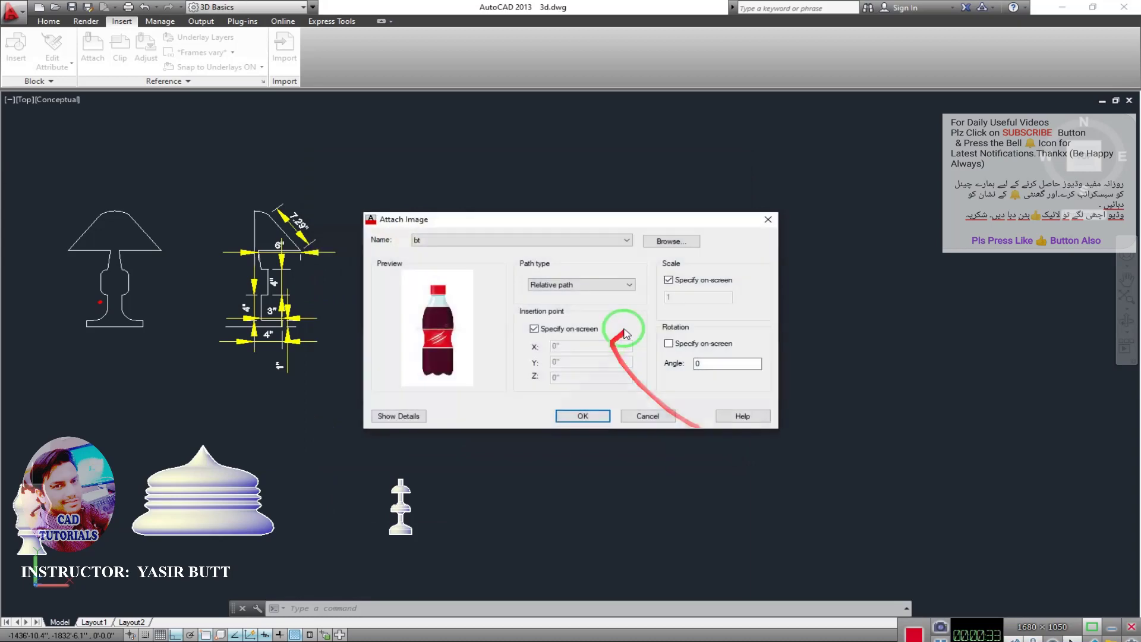
left_click(606, 413)
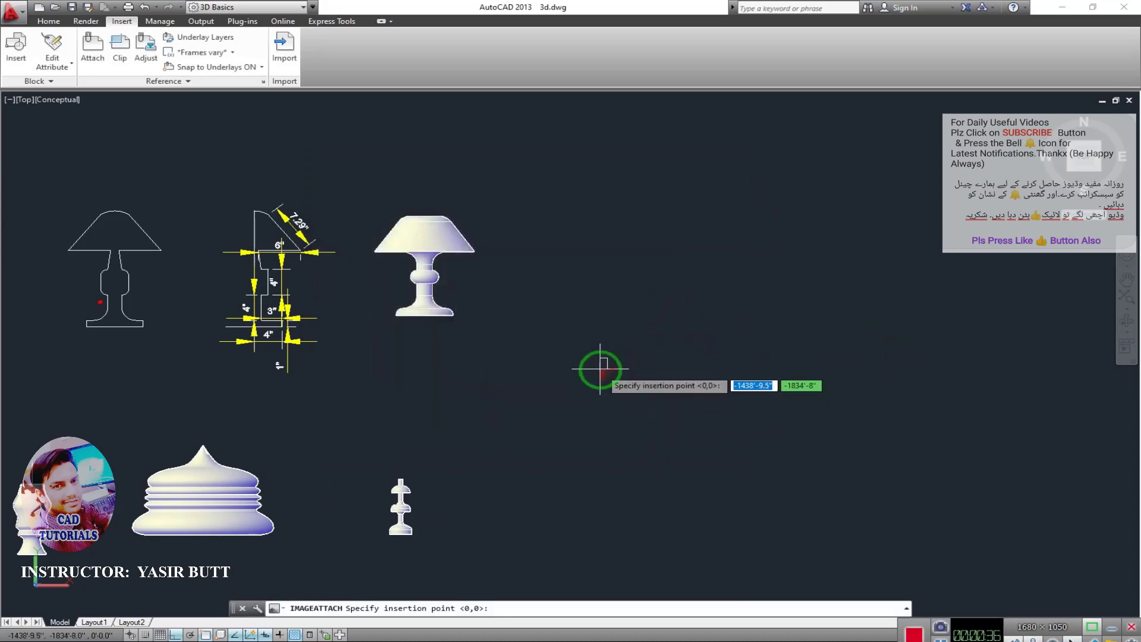
Step: Place the bt bottle image beside the lamp models, save, and zoom in on it
left_click(630, 336)
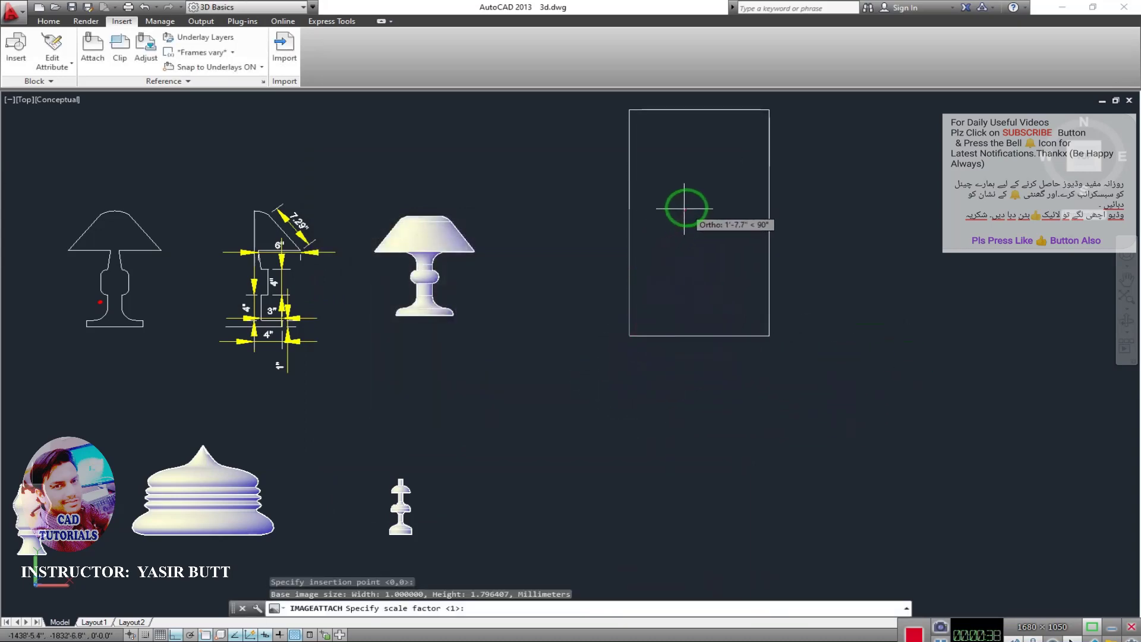
left_click(688, 206)
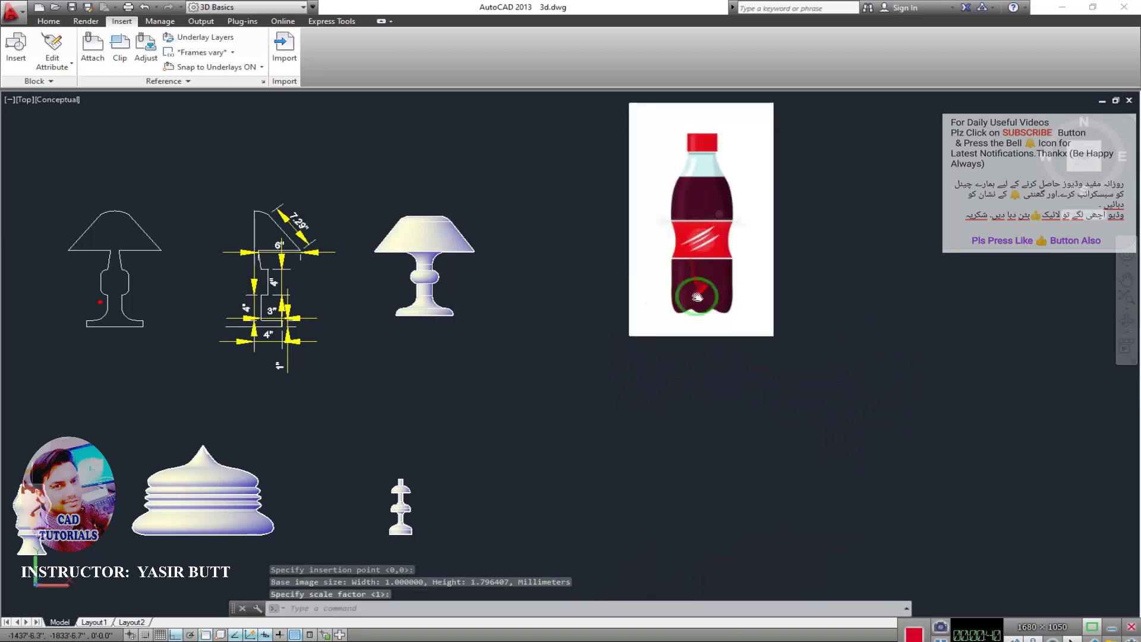
middle_click_drag(697, 296, 506, 355)
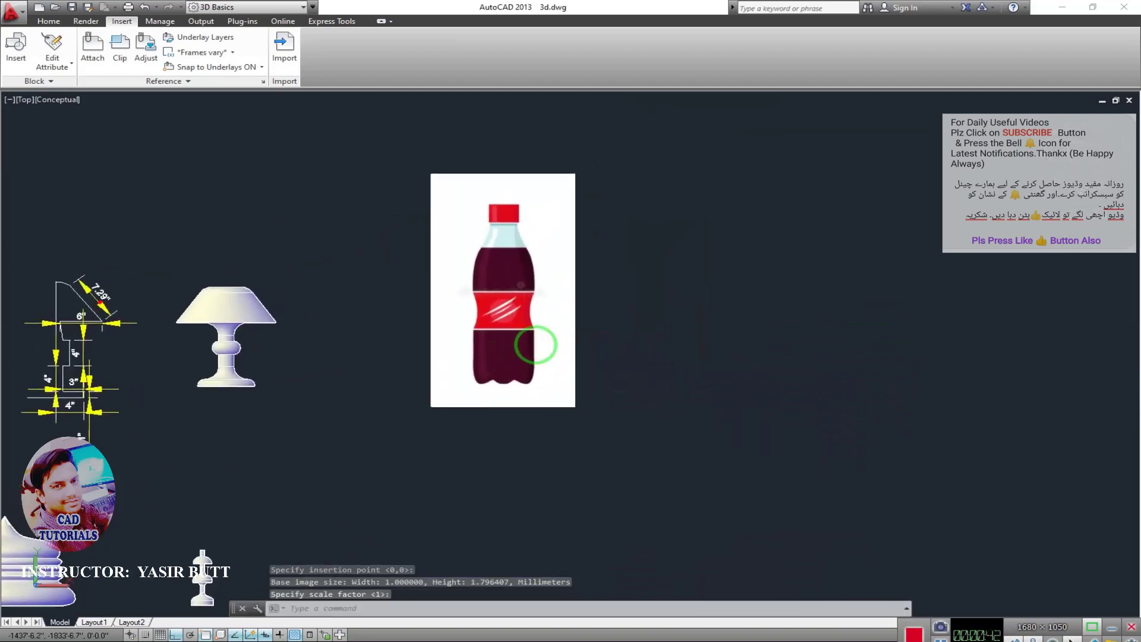
key("ctrl+s")
scroll(555, 347, "up", 2)
scroll(475, 345, "up", 2)
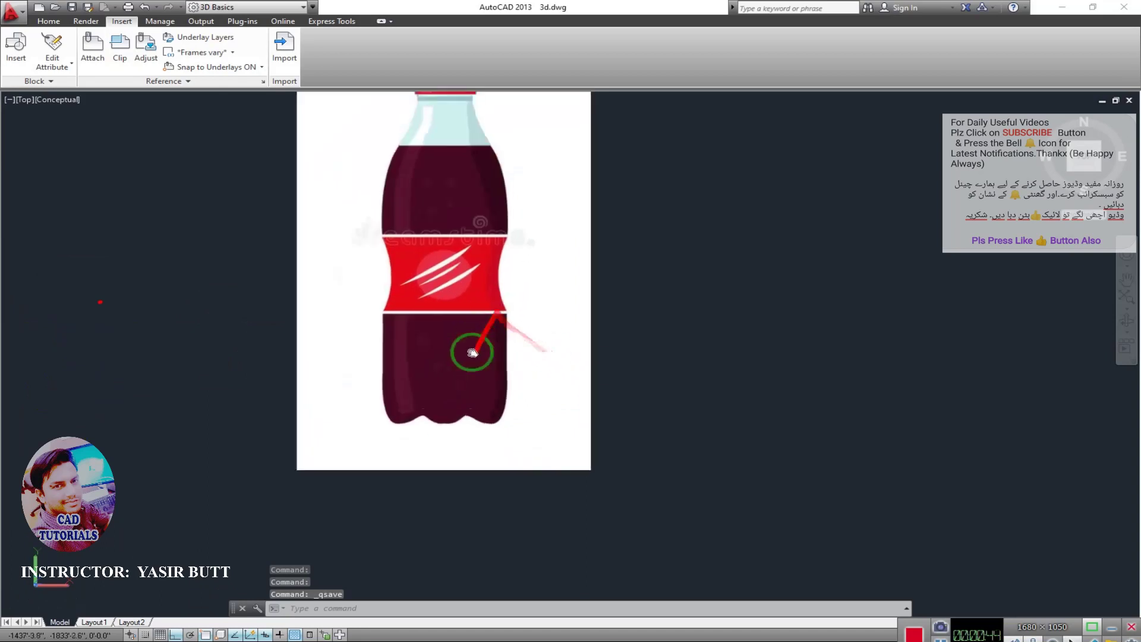
middle_click_drag(467, 344, 347, 385)
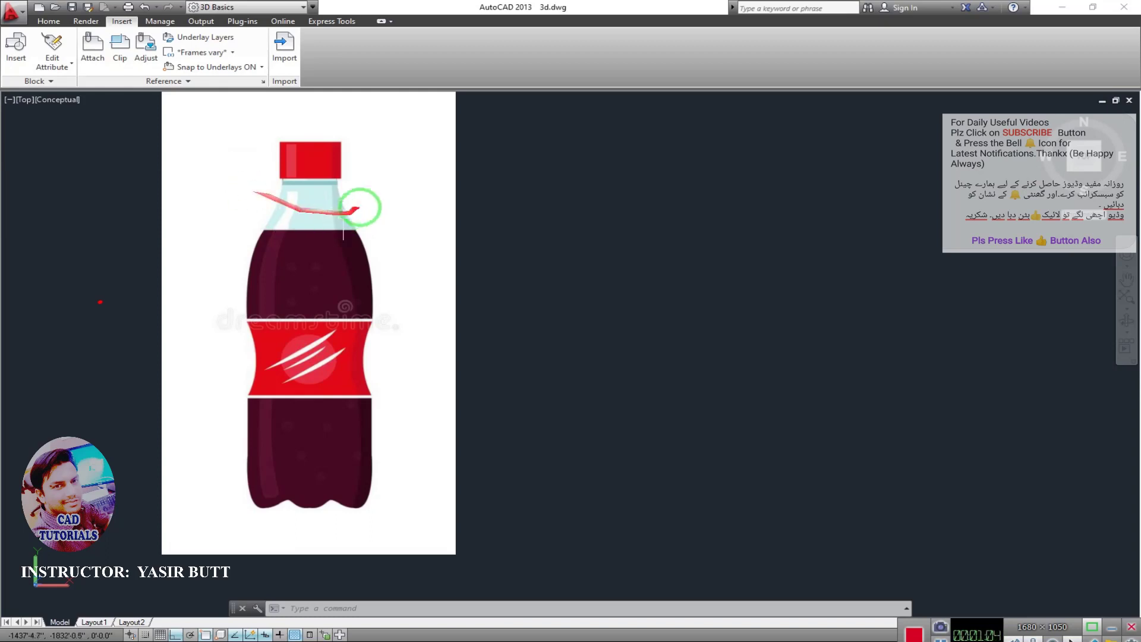
mouse_move(324, 251)
middle_mouse_down()
mouse_move(357, 265)
mouse_move(314, 267)
mouse_move(308, 255)
middle_mouse_up()
scroll(354, 265, "up", 2)
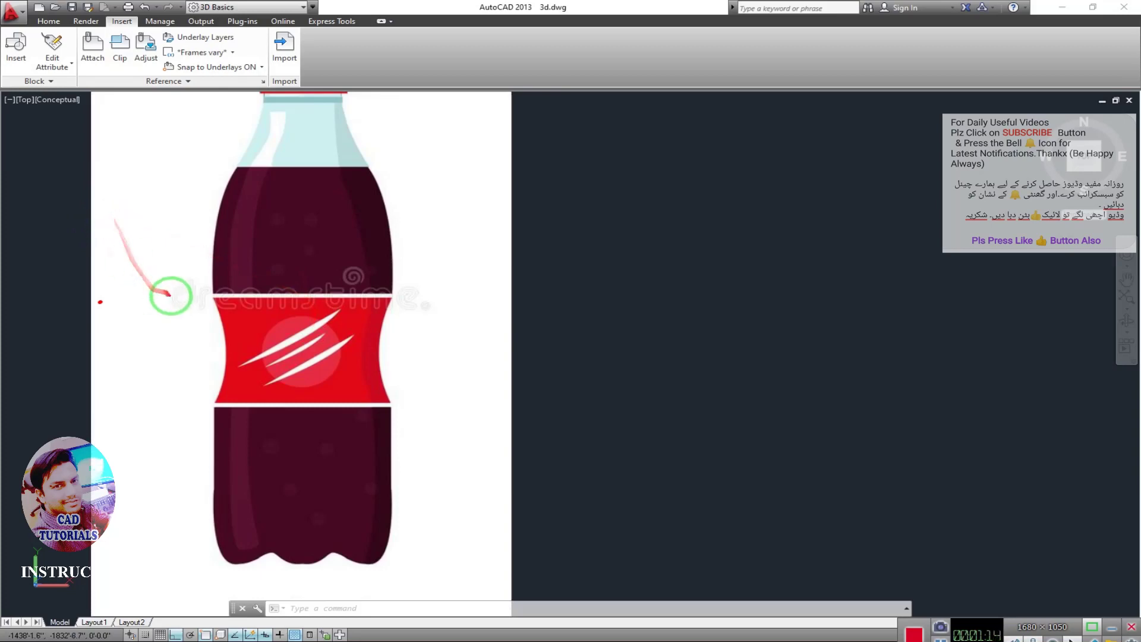
scroll(169, 293, "down", 2)
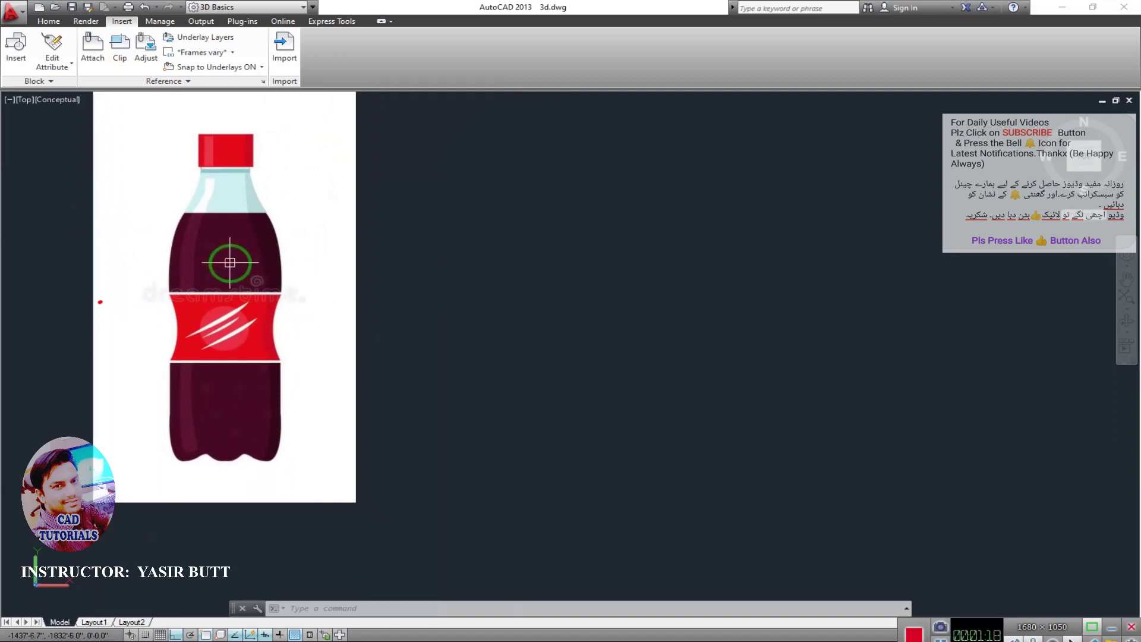
Step: Draw a vertical centre line from the bottle's bottom centre straight up to its cap
type("l")
key("Return")
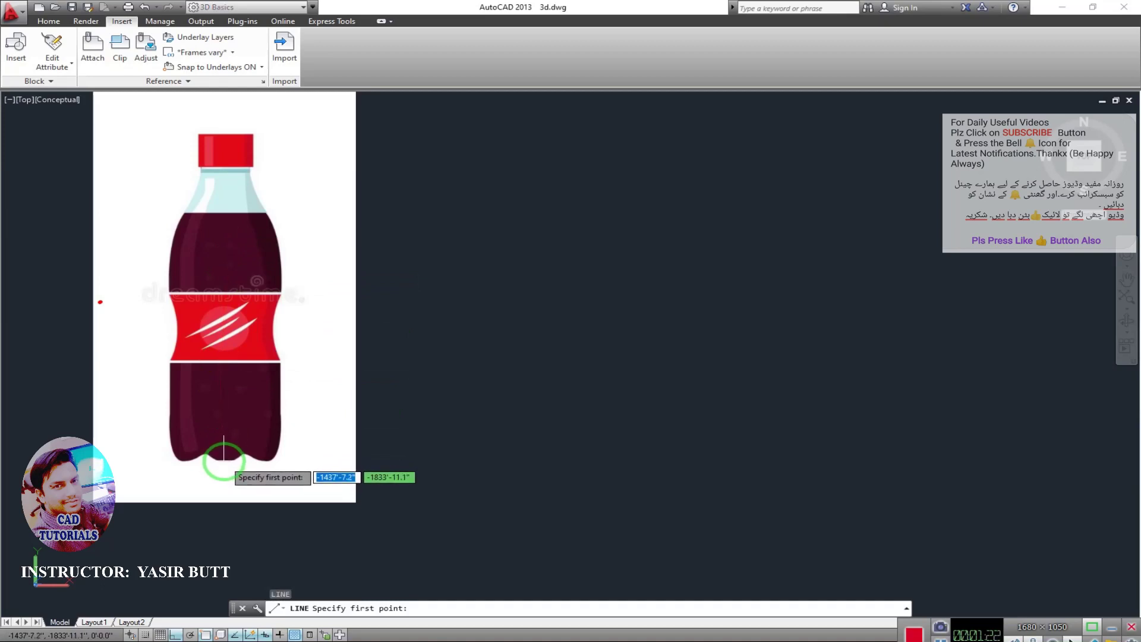
left_click(223, 461)
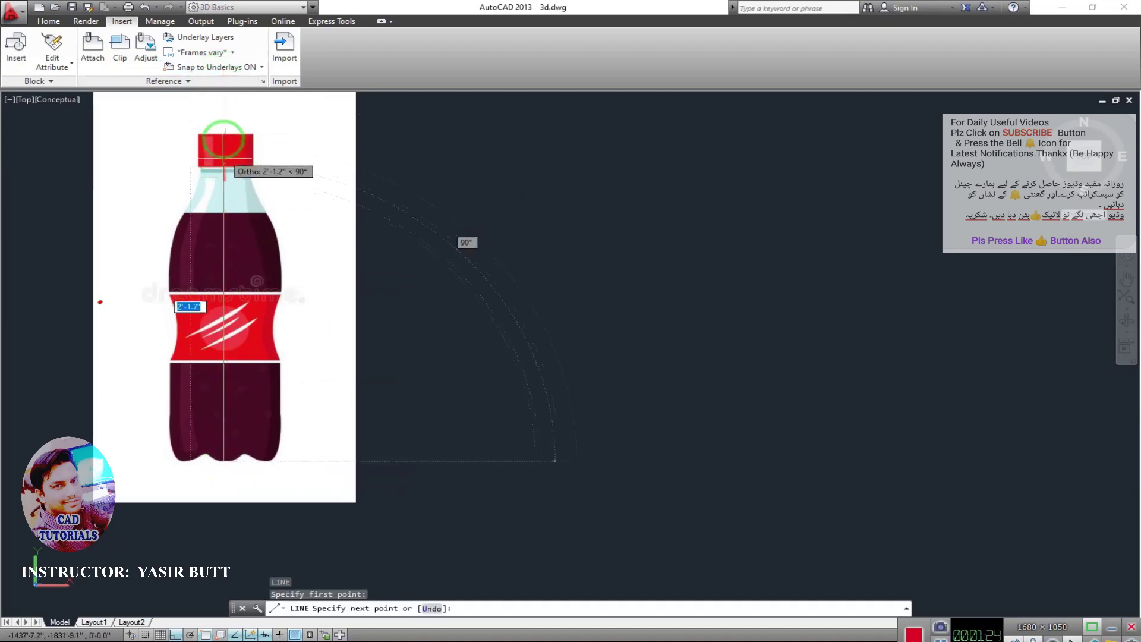
left_click(223, 136)
key("Escape")
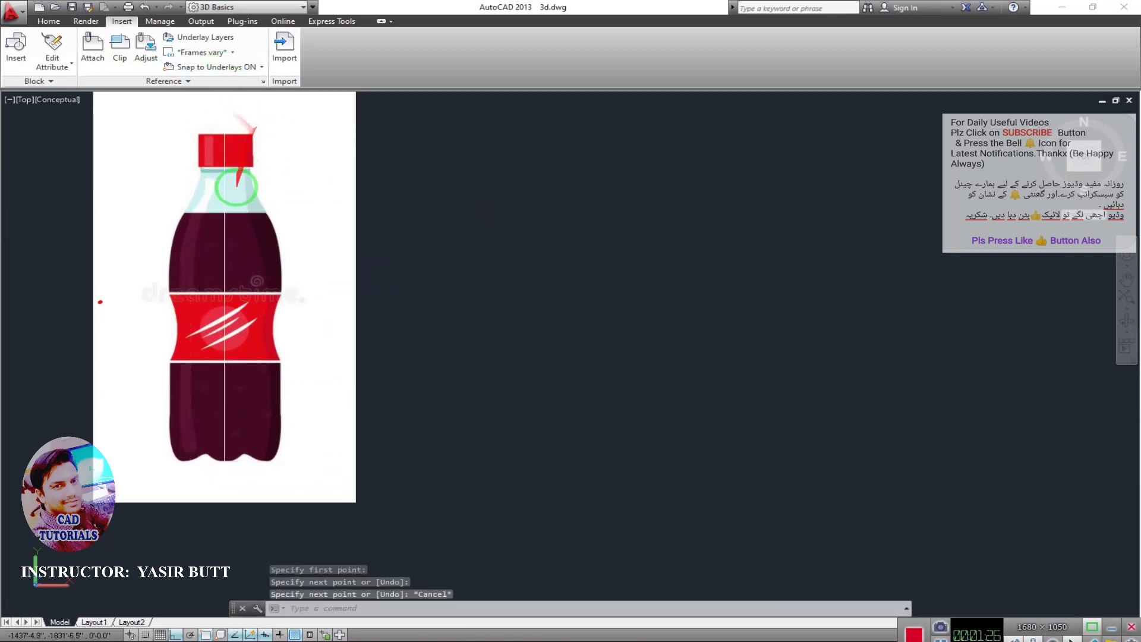
scroll(239, 169, "up", 2)
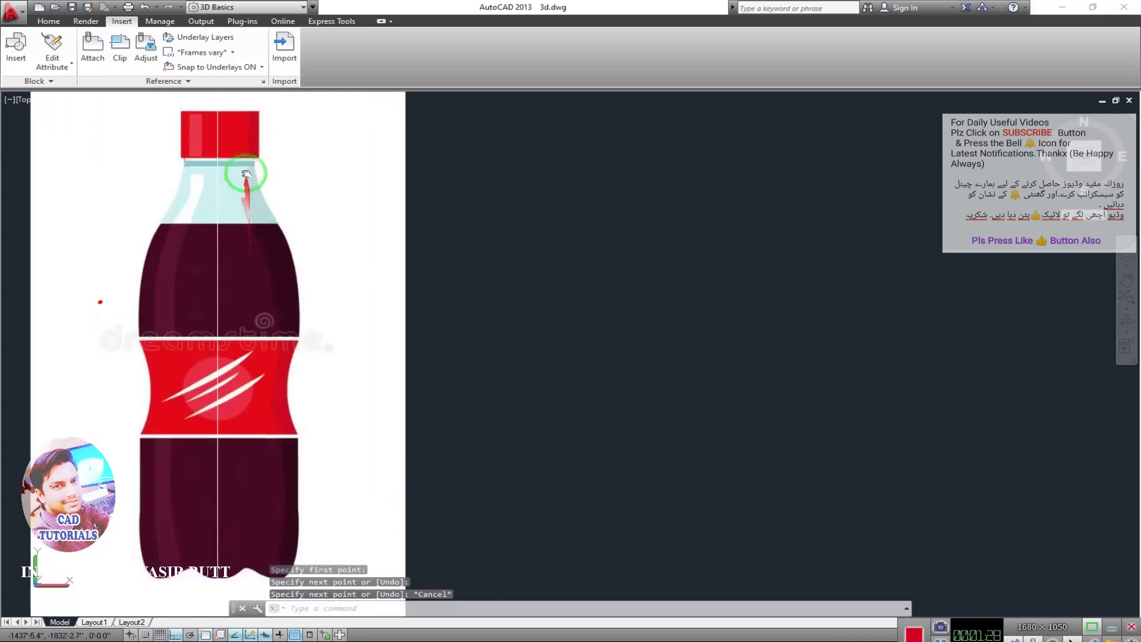
scroll(242, 256, "up", 2)
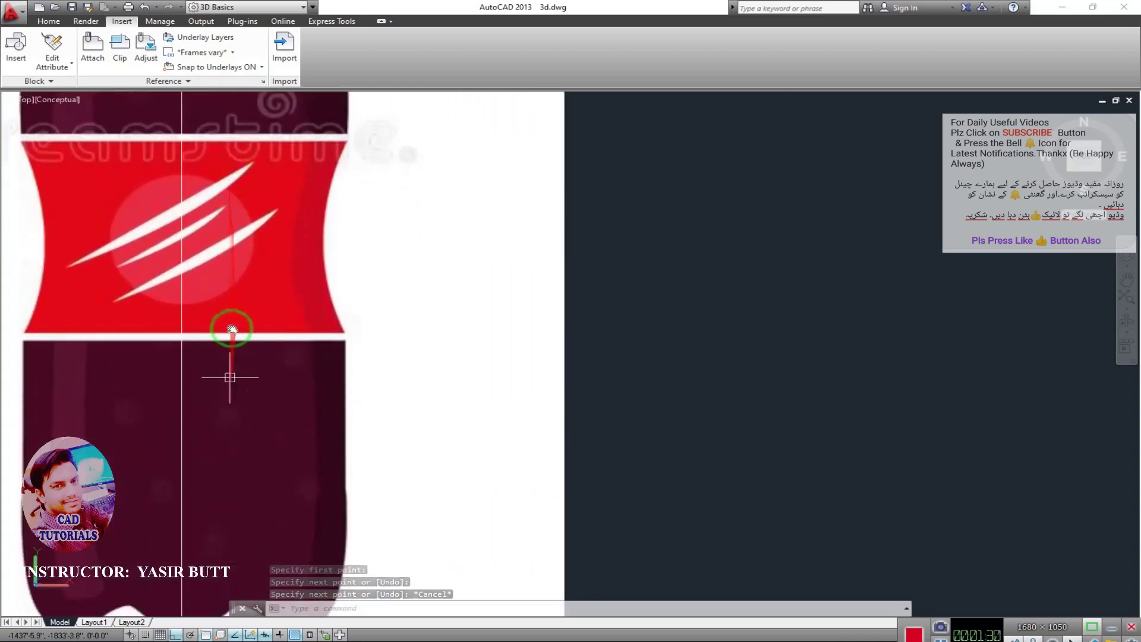
type("spl")
key("Return")
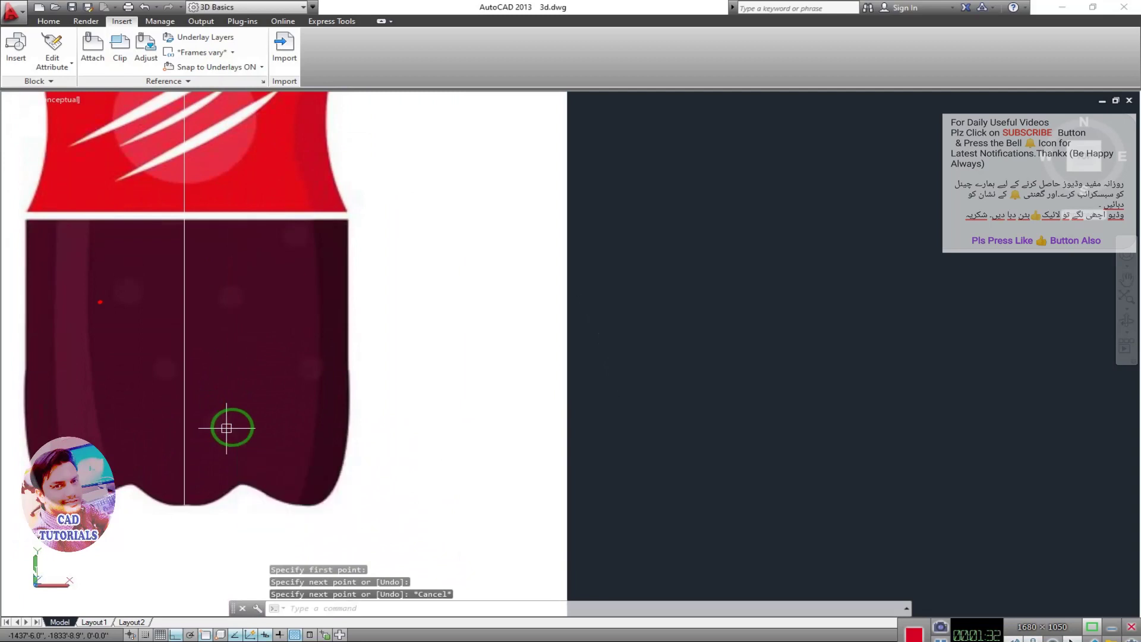
scroll(183, 504, "up", 2)
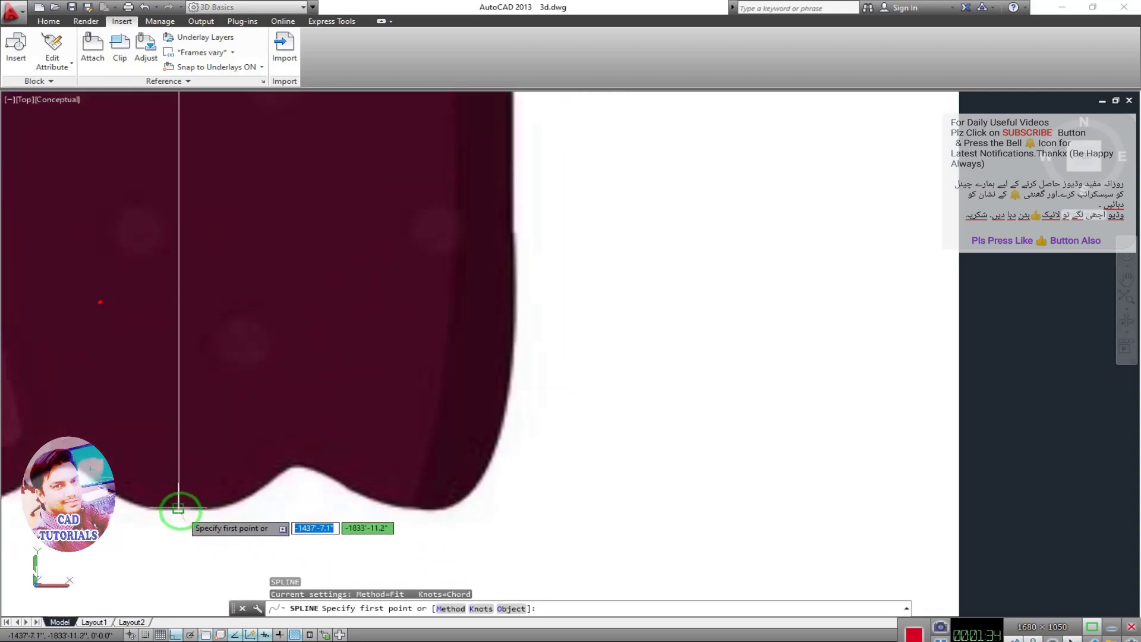
Step: Begin the spline at the base, ortho off, tracing the bottle's wavy bottom curve
left_click(179, 509)
left_click(225, 507)
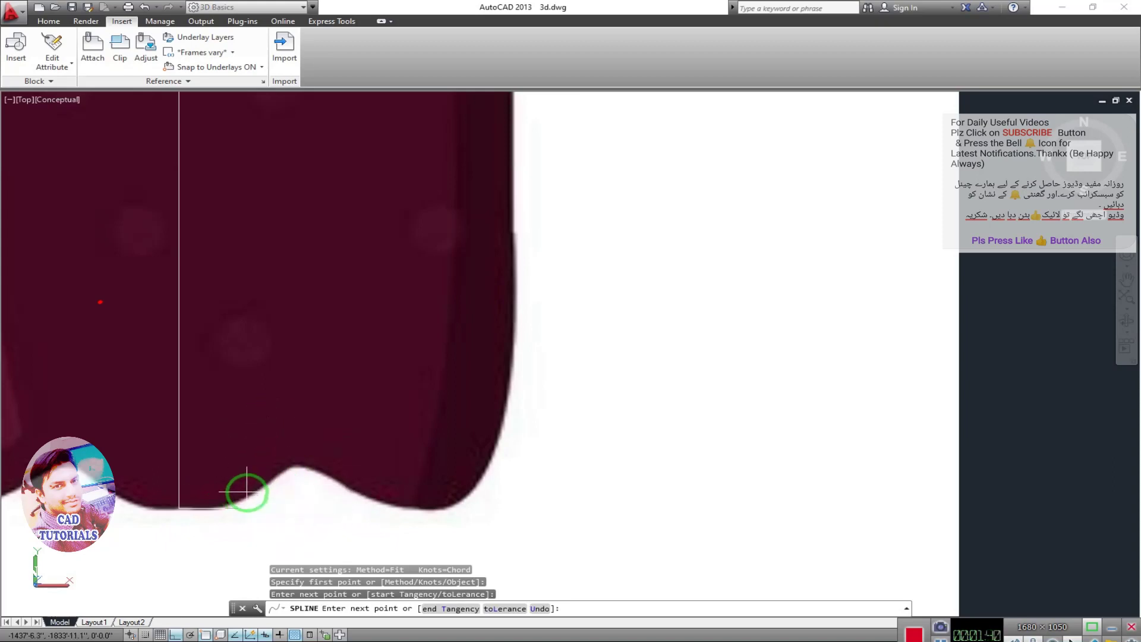
key("F8")
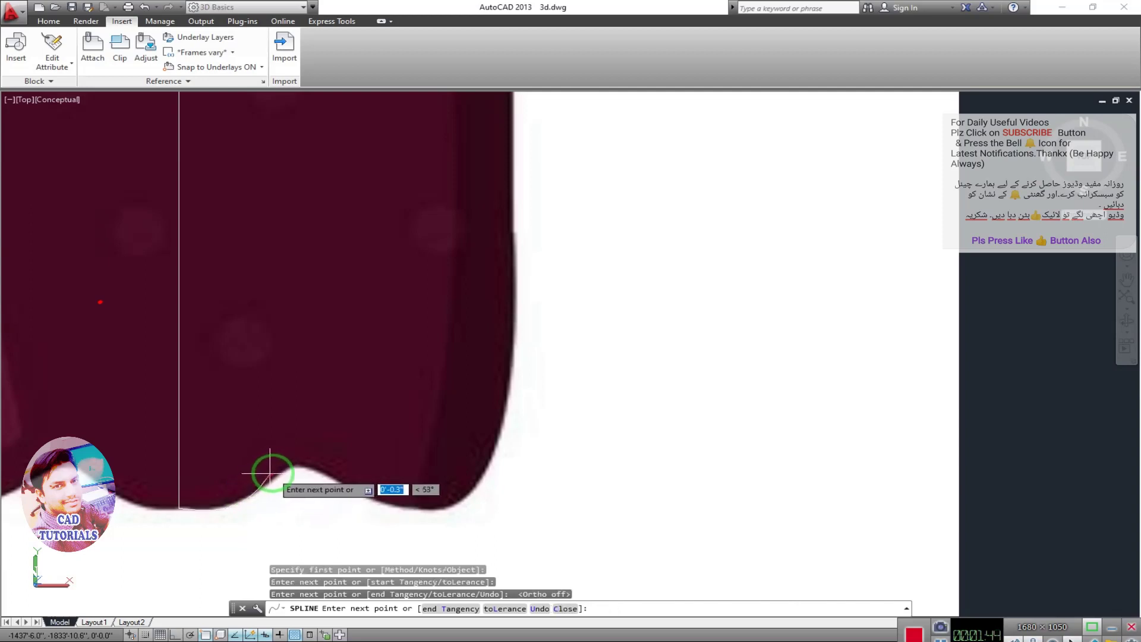
left_click(291, 463)
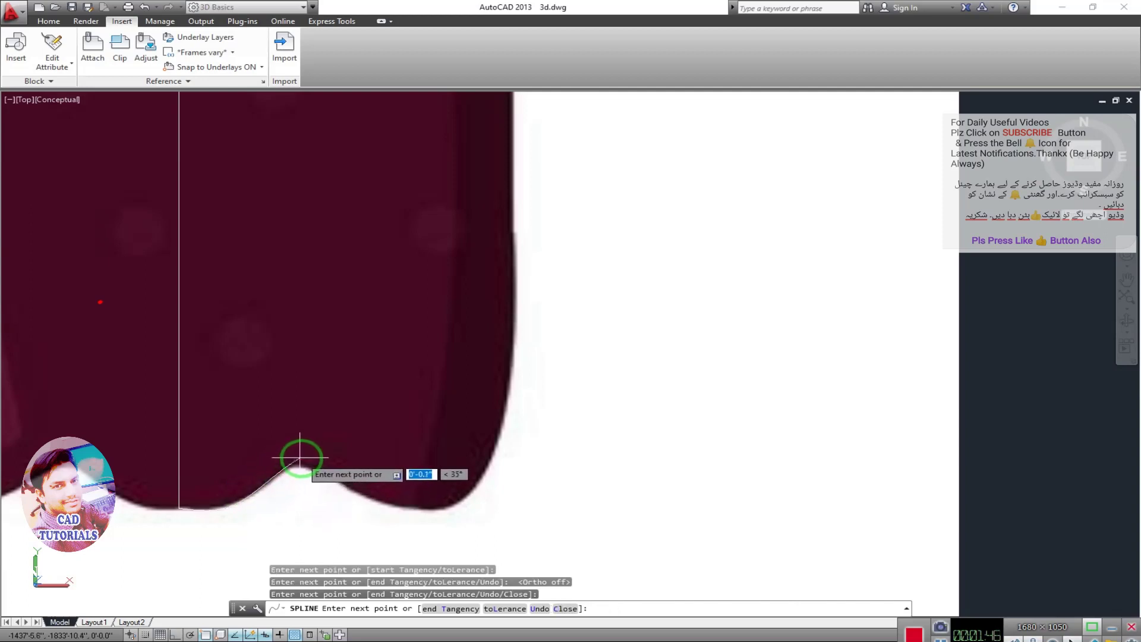
left_click(307, 460)
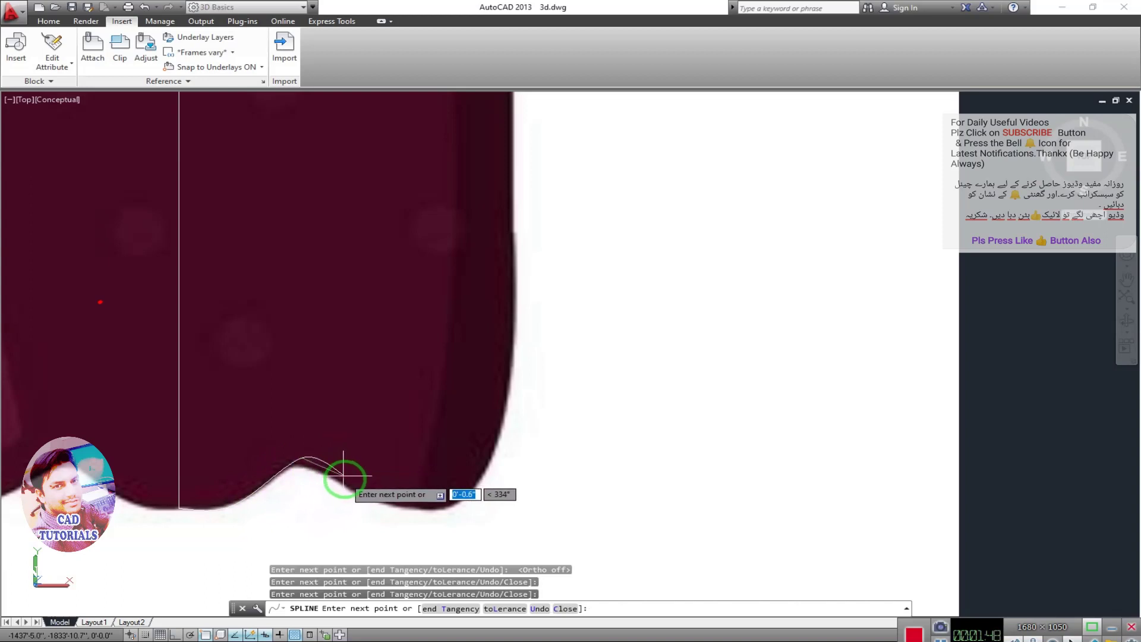
left_click(352, 477)
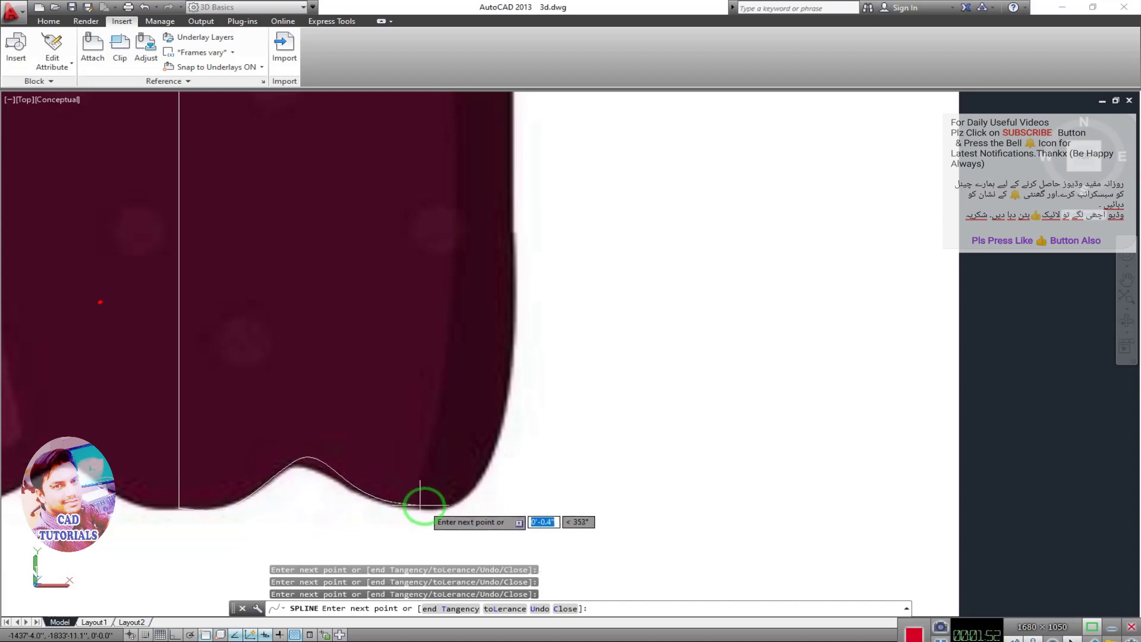
Step: Extend the spline up the bottle's right side, redoing one misplaced point, and end it
left_click(470, 493)
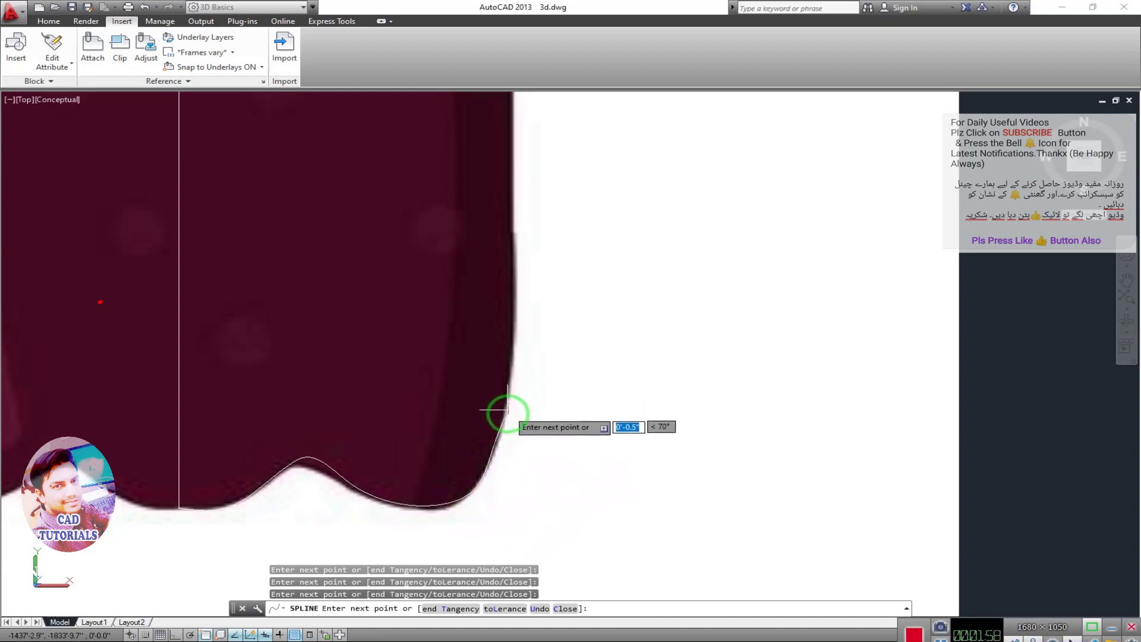
left_click(503, 422)
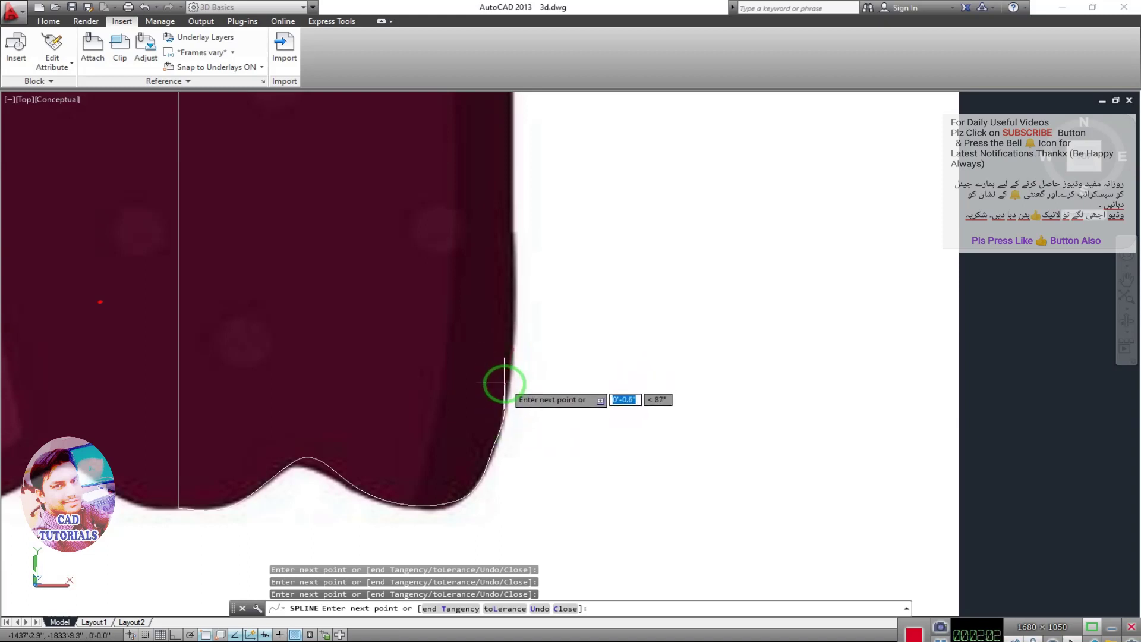
type("u")
key("Return")
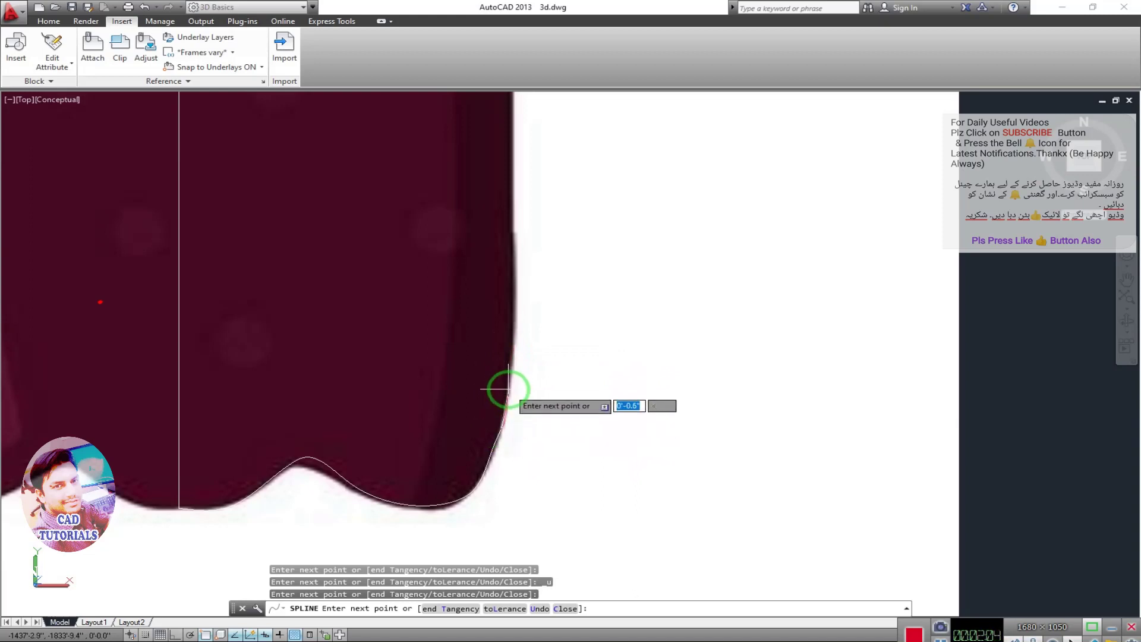
left_click(509, 326)
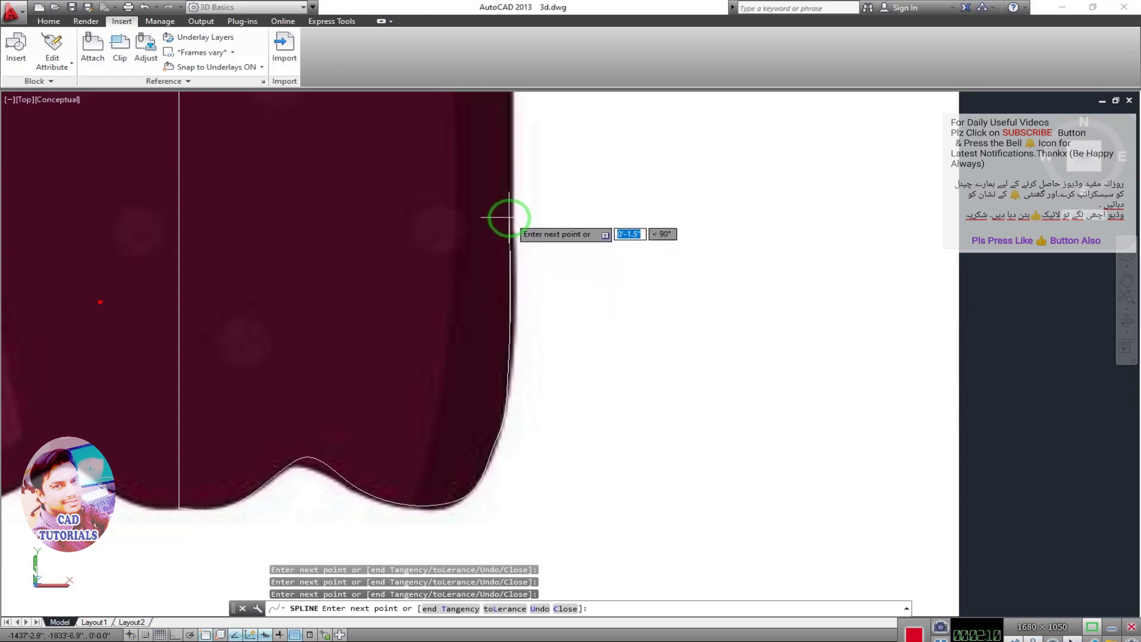
left_click(511, 218)
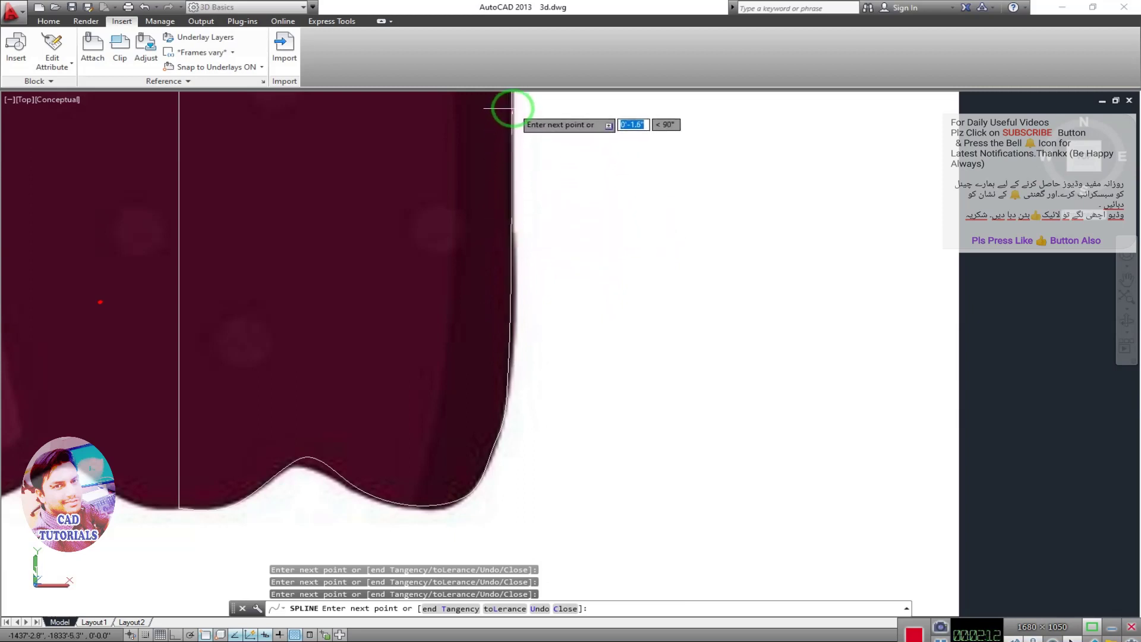
key("Return")
key("Return")
key("Return")
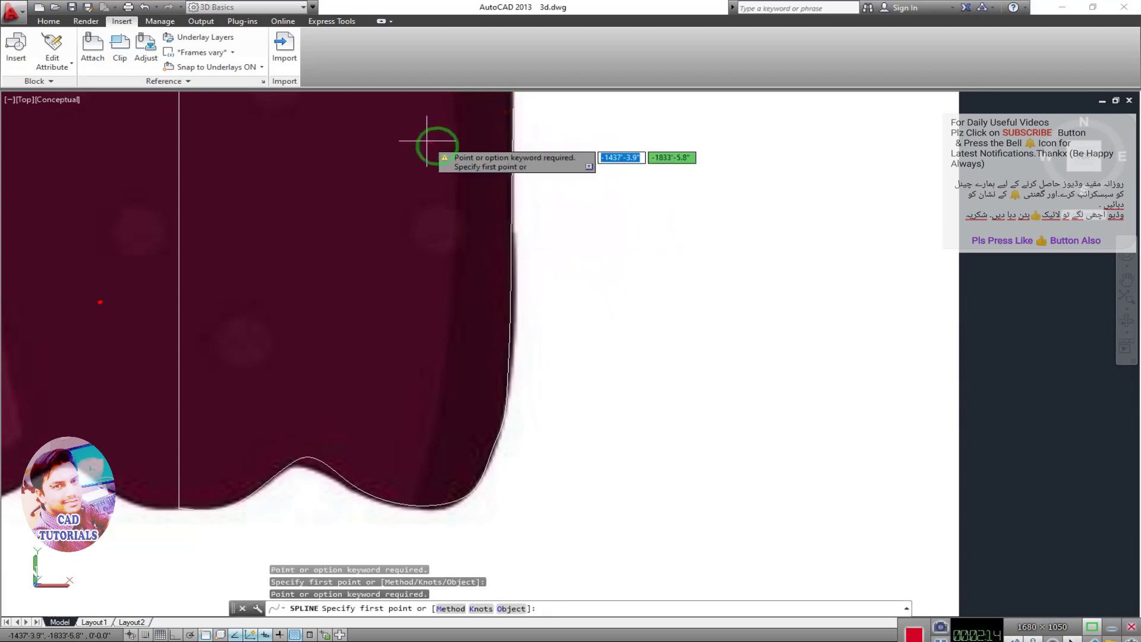
key("Return")
middle_click_drag(435, 163, 400, 331)
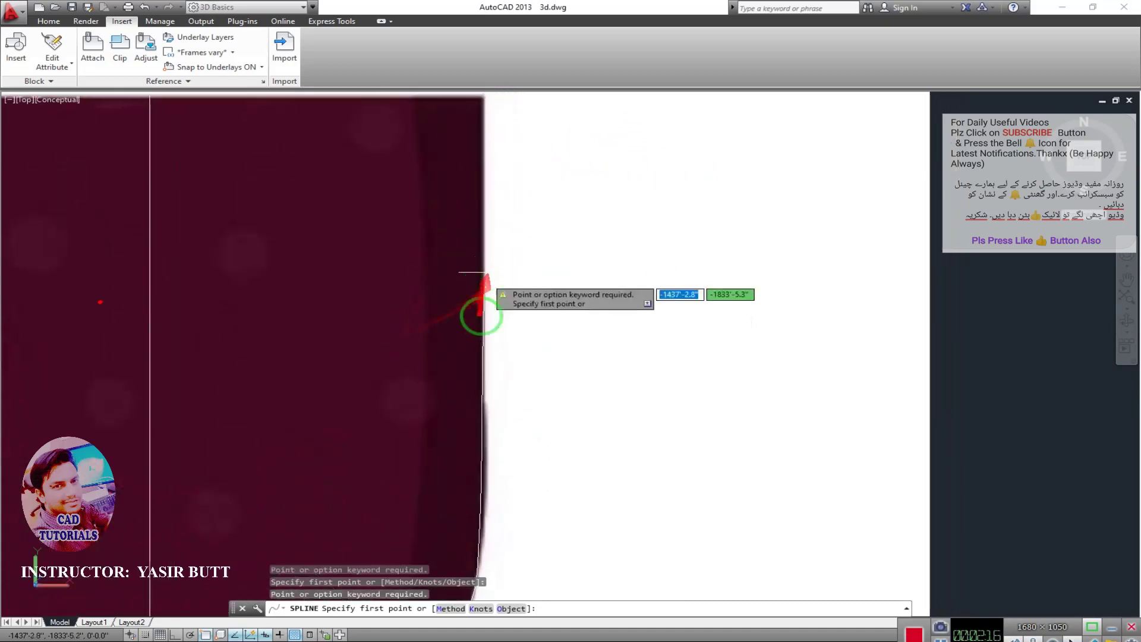
Step: Start a new spline at the body's top right corner and add points up the red section's edge
key("Escape")
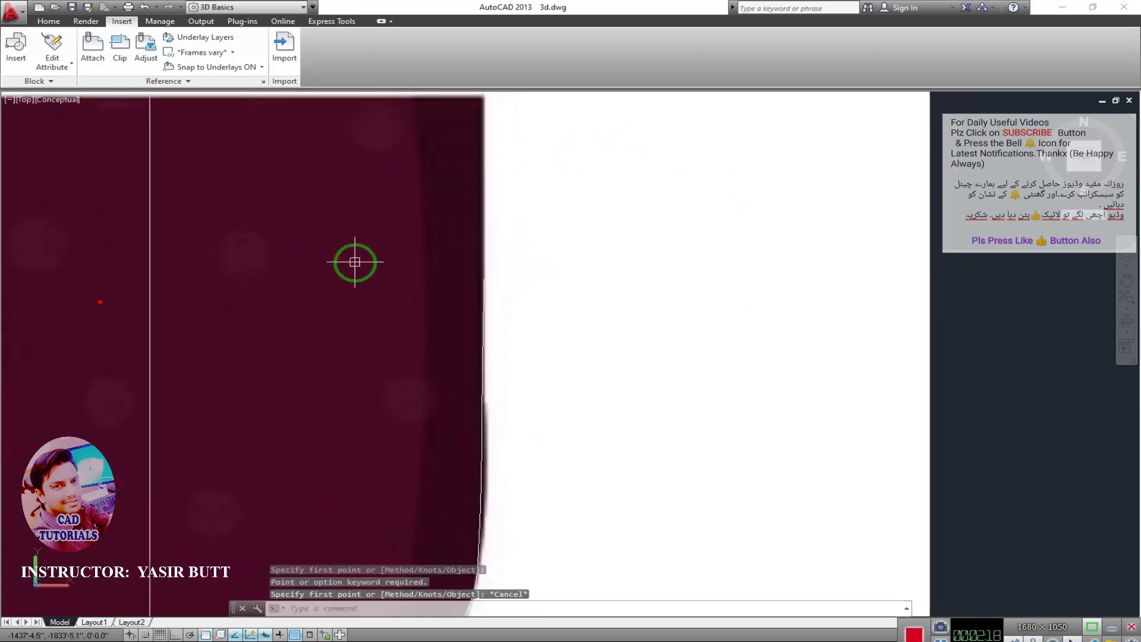
type("spl")
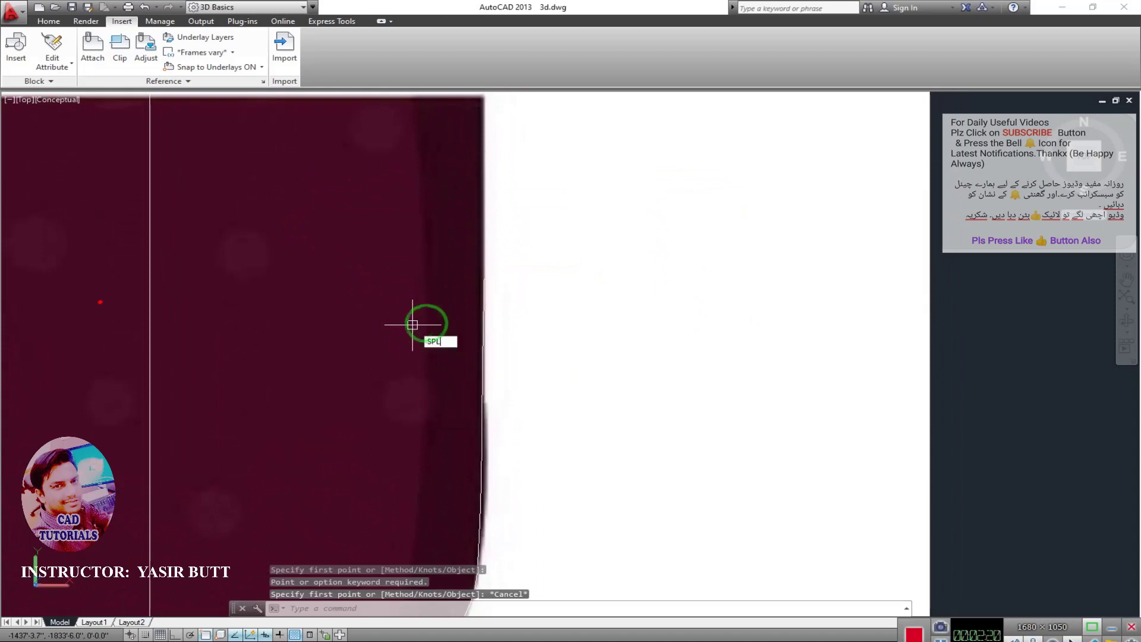
key("Return")
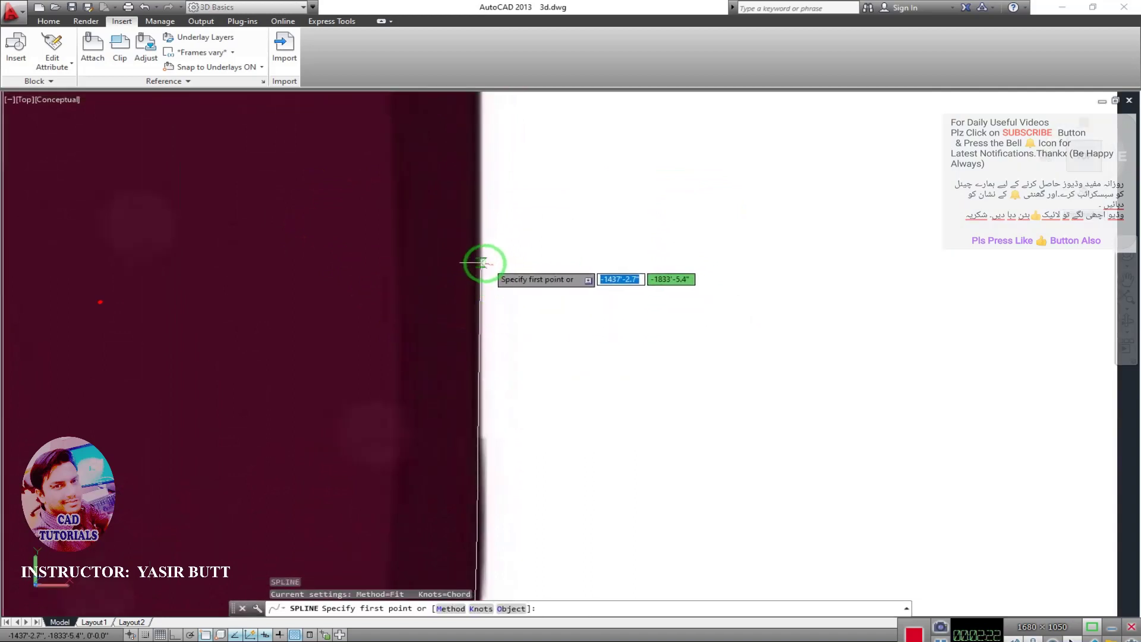
left_click(480, 258)
scroll(473, 204, "down", 3)
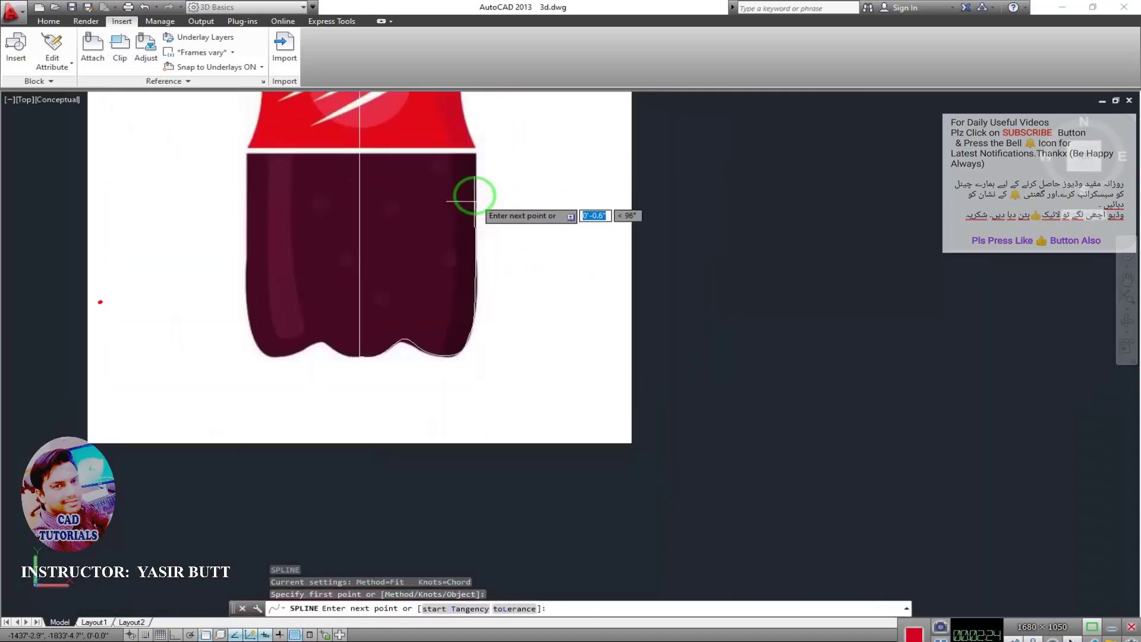
scroll(475, 174, "up", 3)
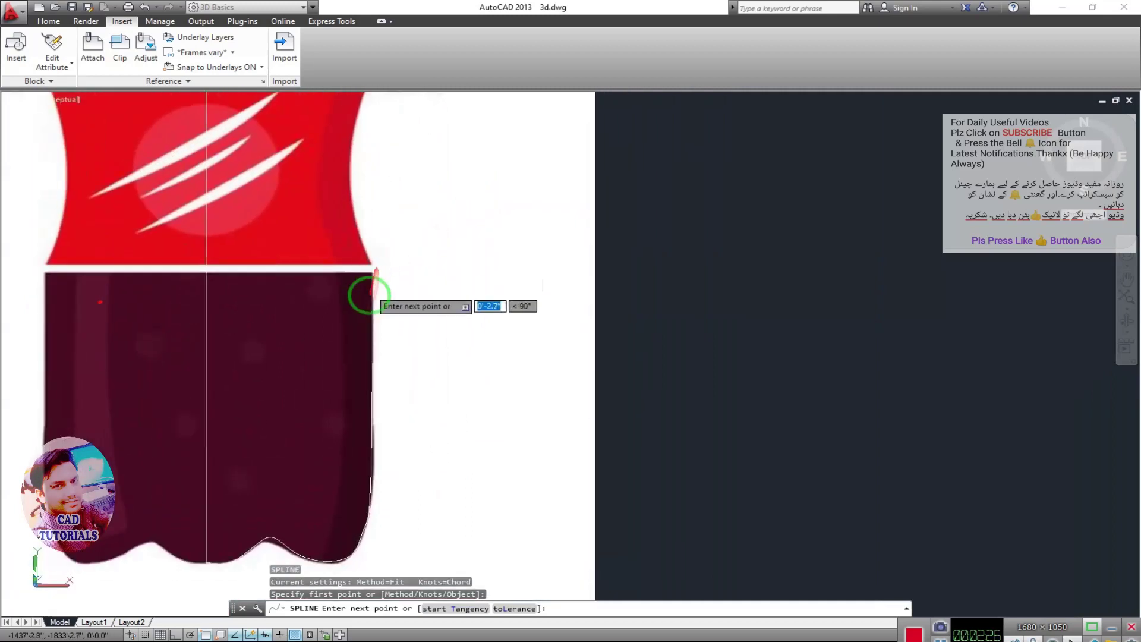
scroll(374, 268, "up", 1)
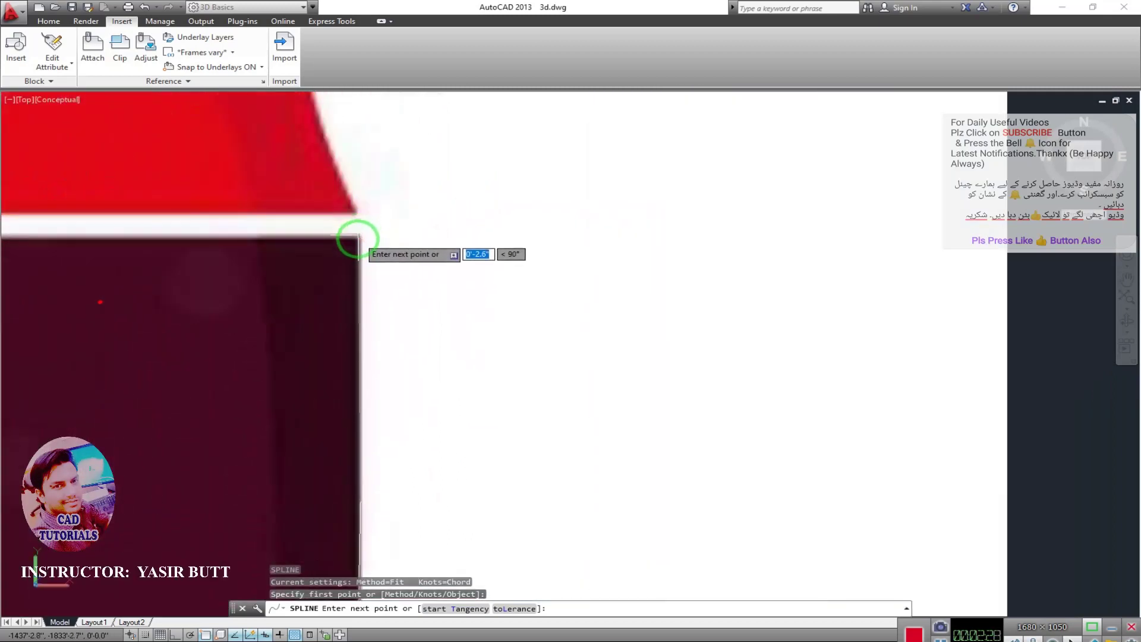
left_click(359, 236)
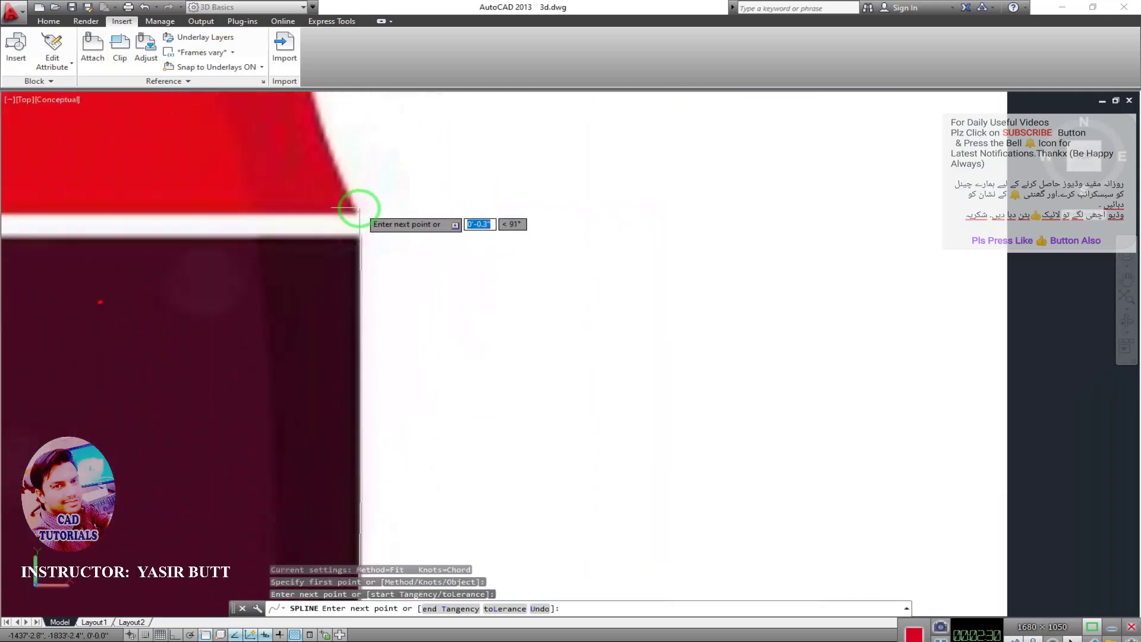
left_click(355, 208)
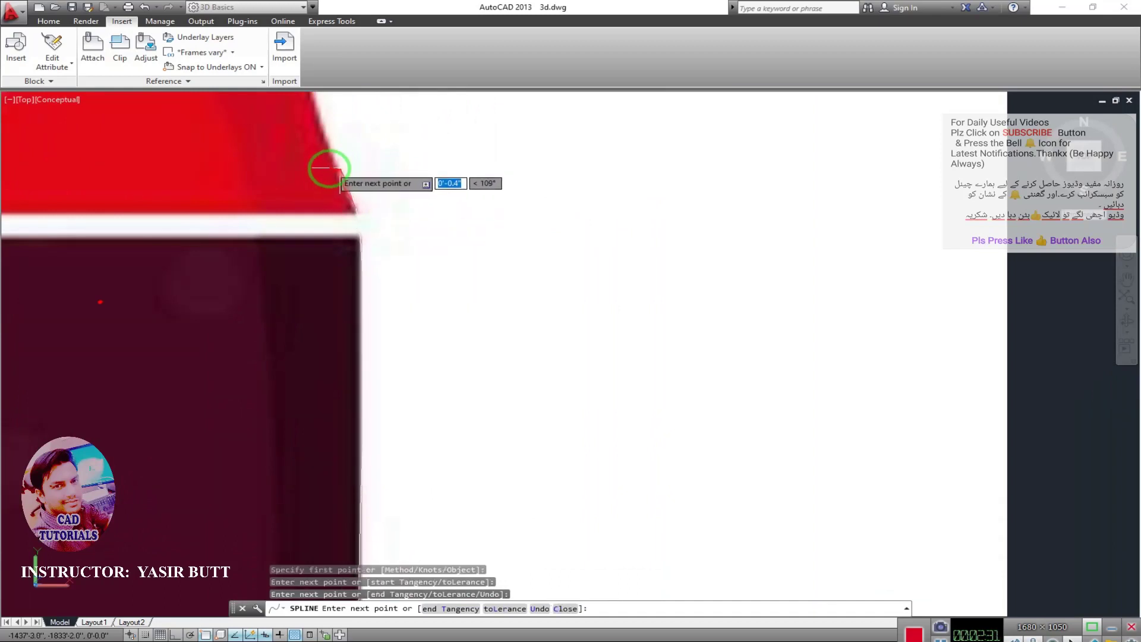
left_click(324, 136)
middle_click_drag(321, 135, 334, 275)
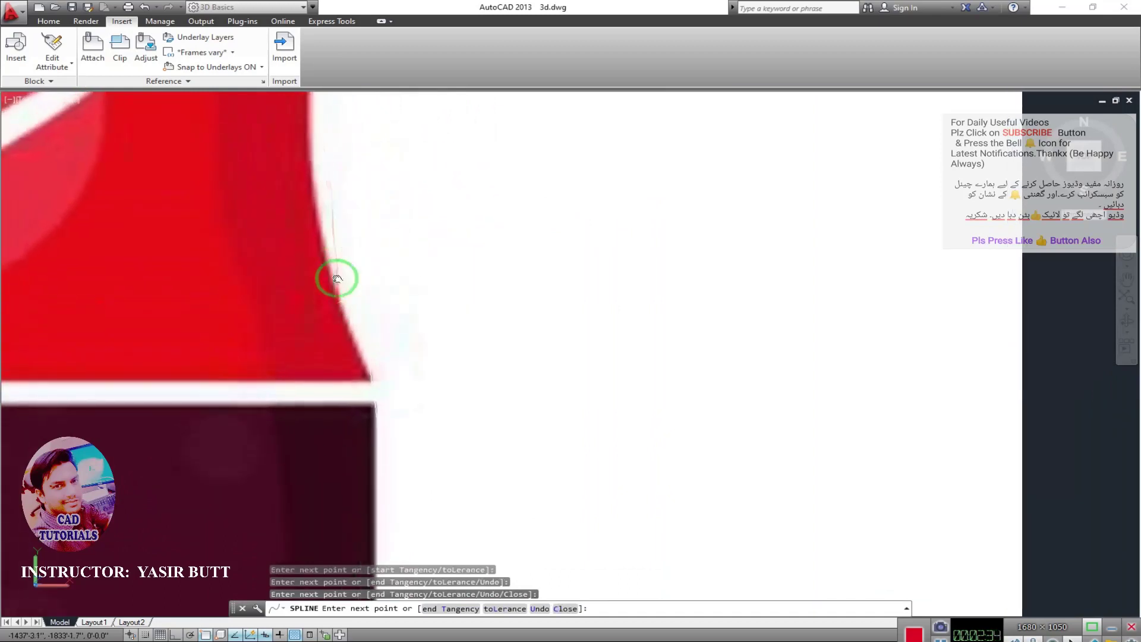
left_click(318, 227)
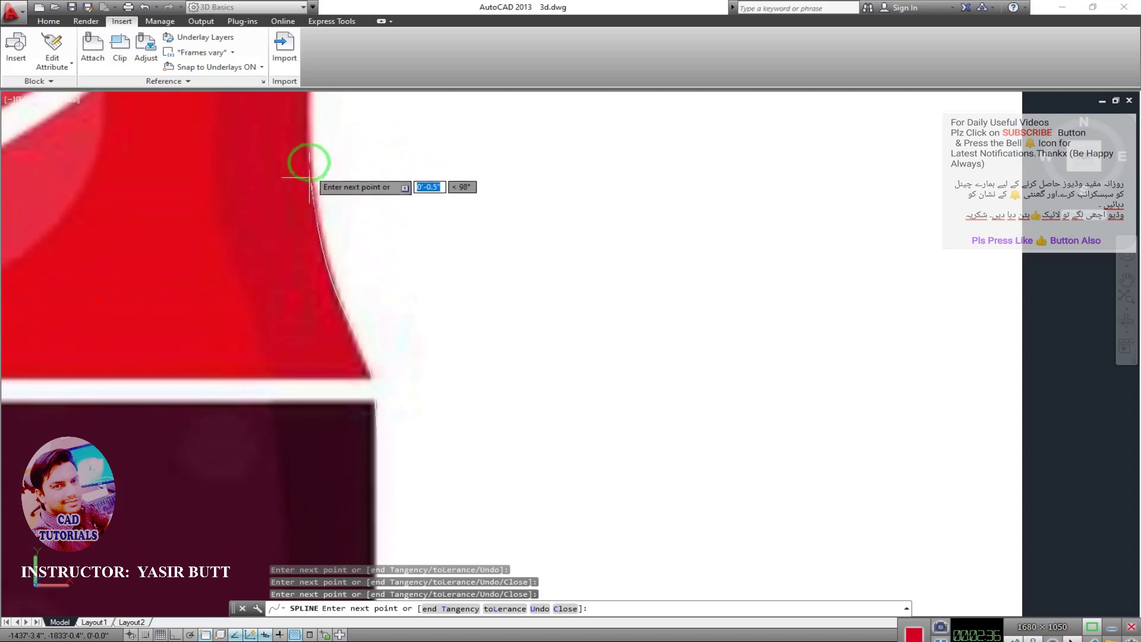
left_click(311, 131)
middle_click_drag(306, 140, 300, 355)
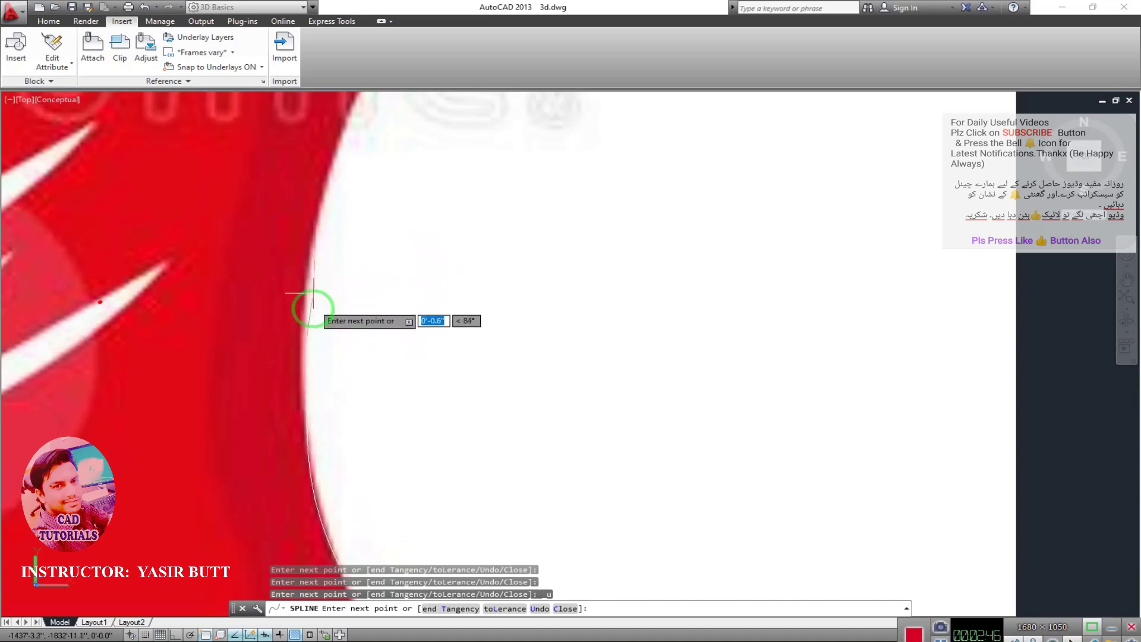
Step: Undo two stray spline points and re-place them further up the red edge
type("u")
key("Return")
type("u")
key("Return")
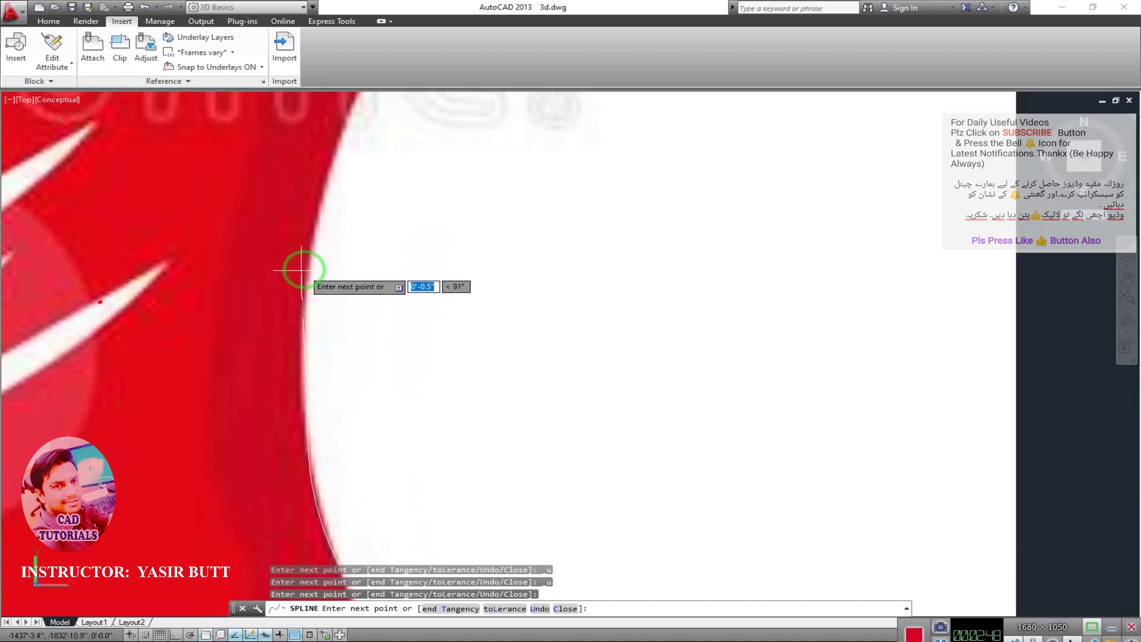
left_click(305, 263)
left_click(318, 193)
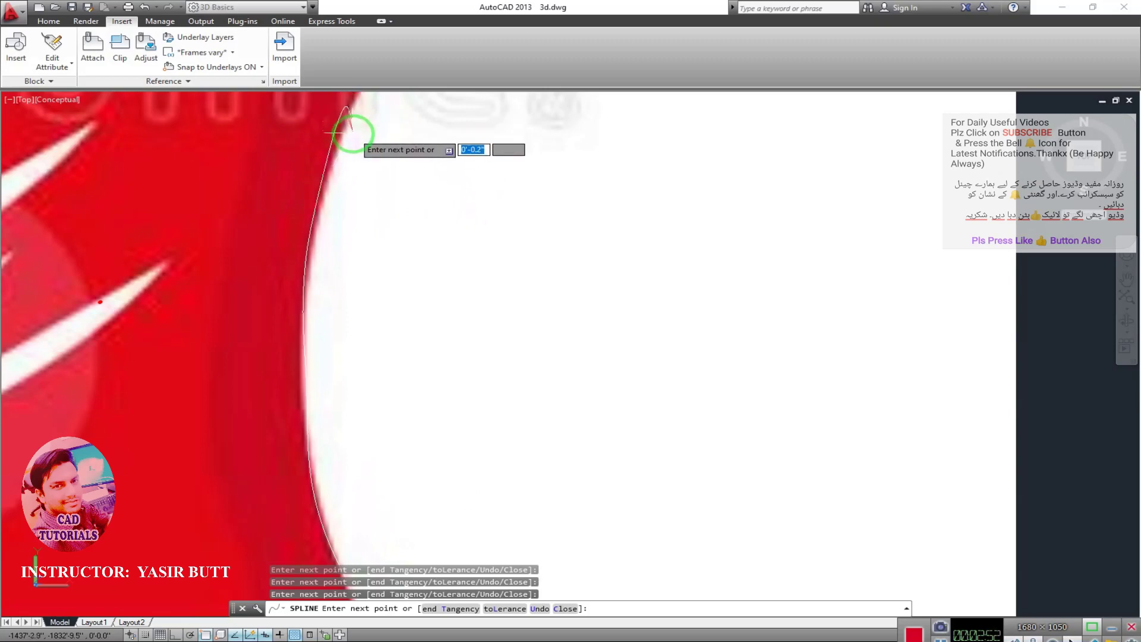
middle_click_drag(351, 127, 343, 364)
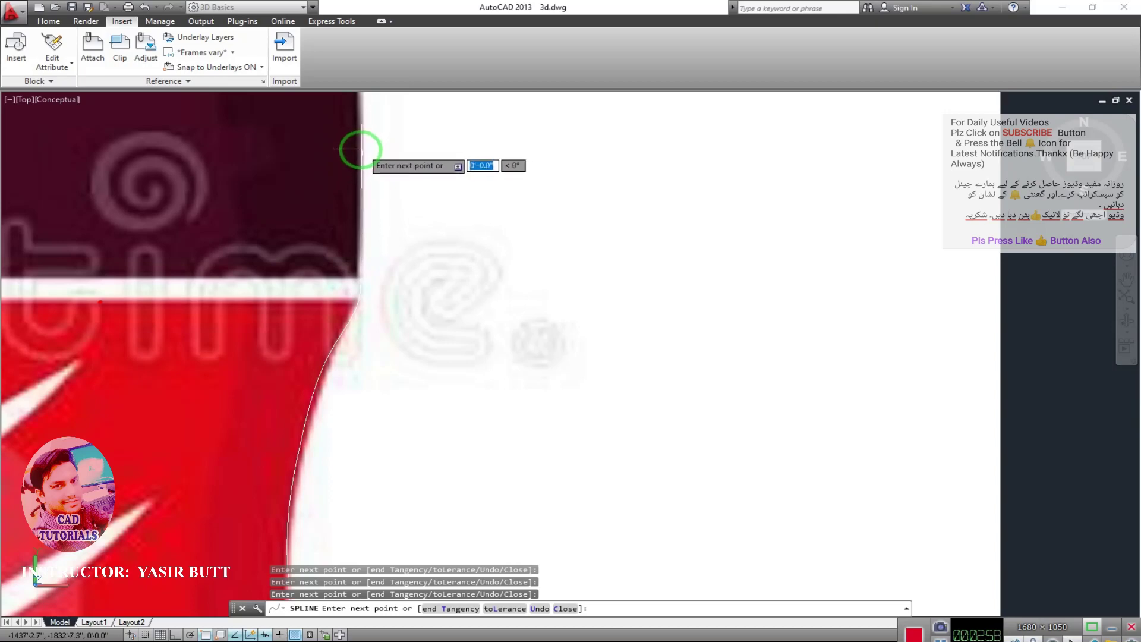
Step: Continue the spline up the dark section's curving right edge to its top corner
scroll(357, 477, "down", 3)
scroll(344, 324, "up", 3)
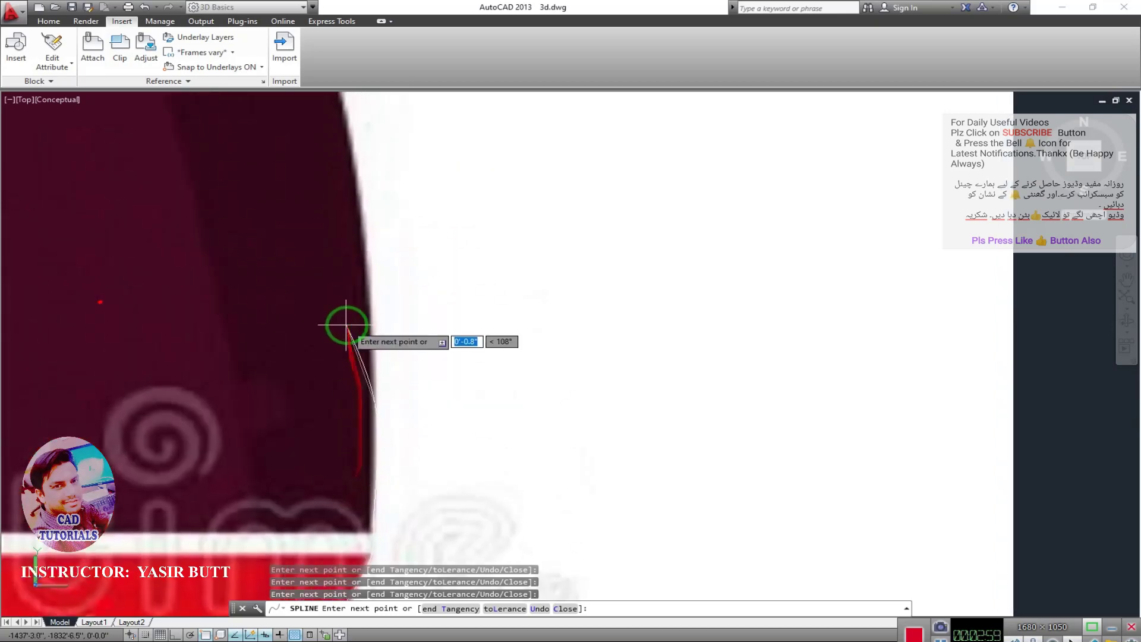
left_click(369, 277)
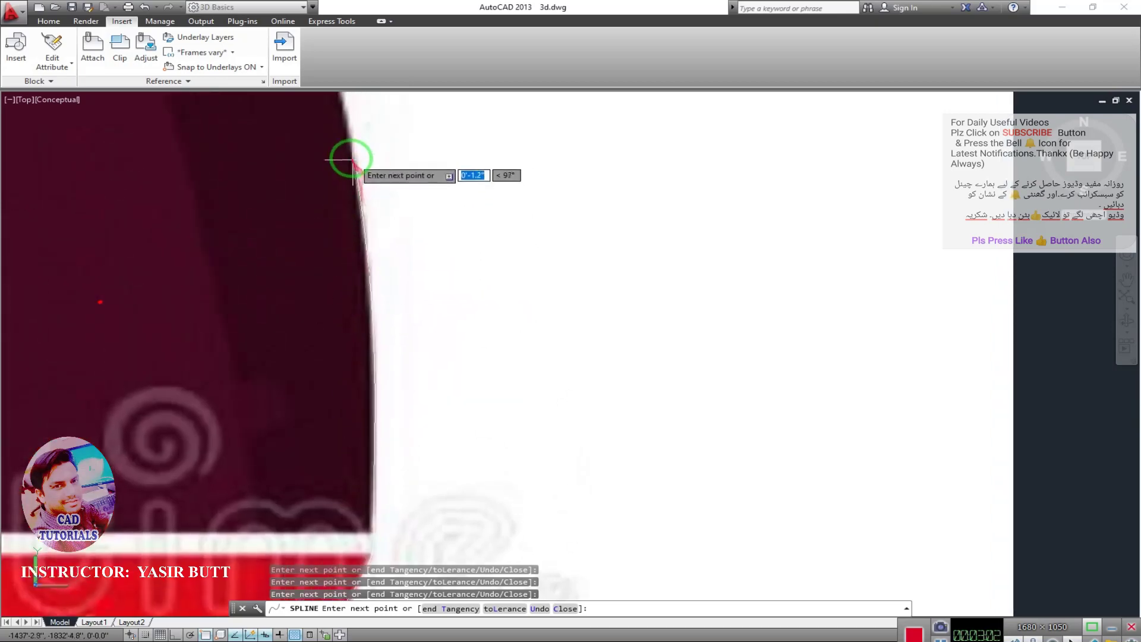
scroll(377, 412, "down", 2)
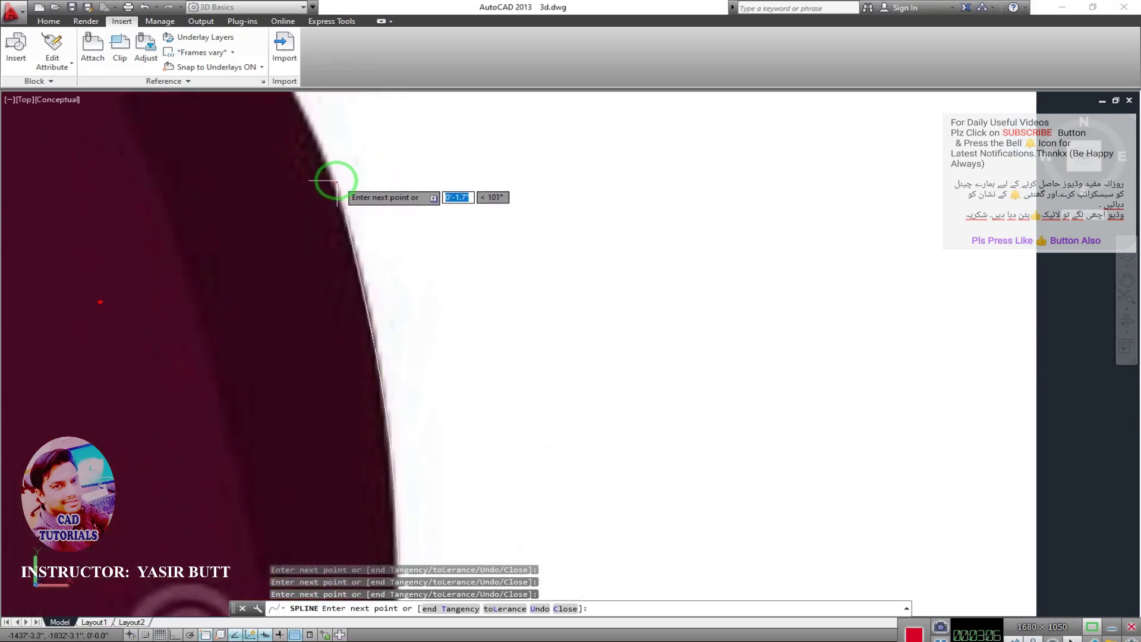
left_click(352, 227)
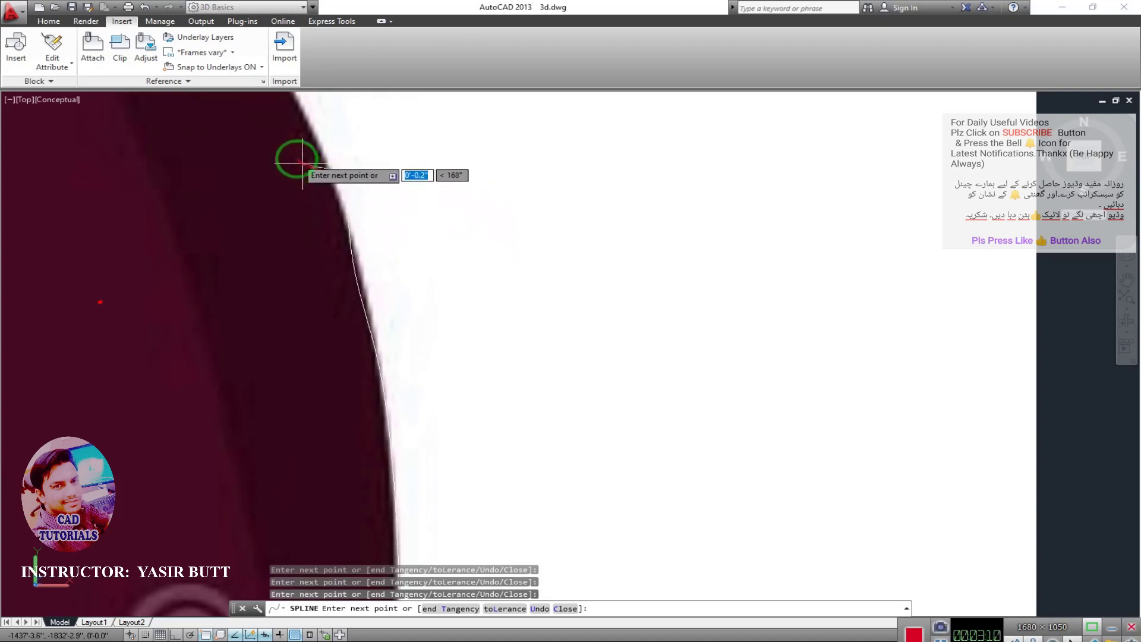
middle_click_drag(295, 158, 370, 383)
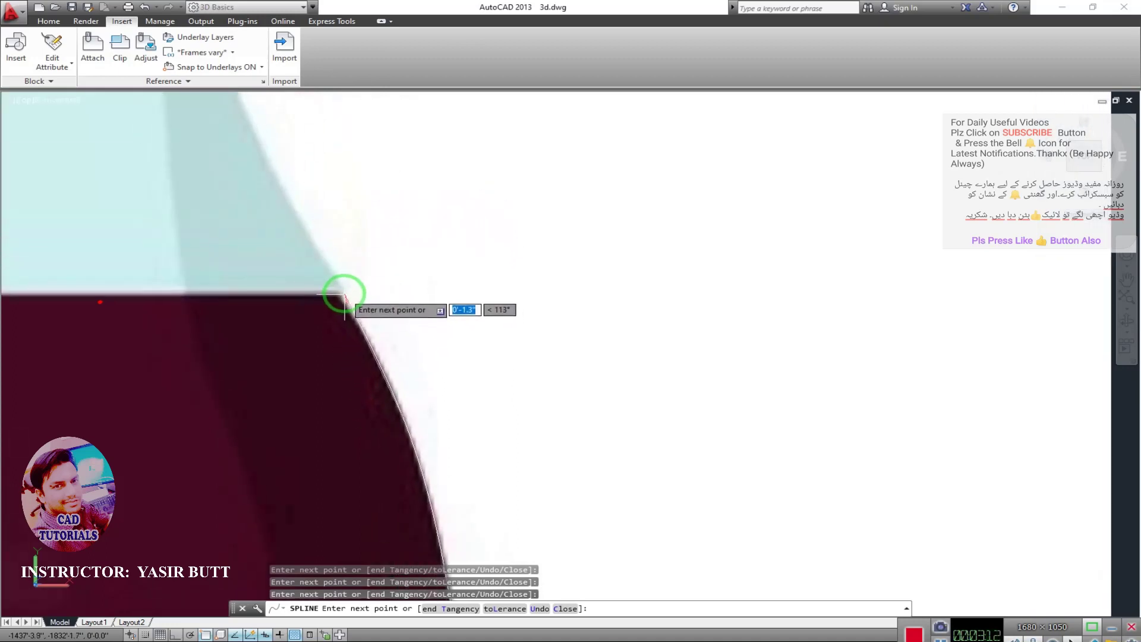
left_click(375, 359)
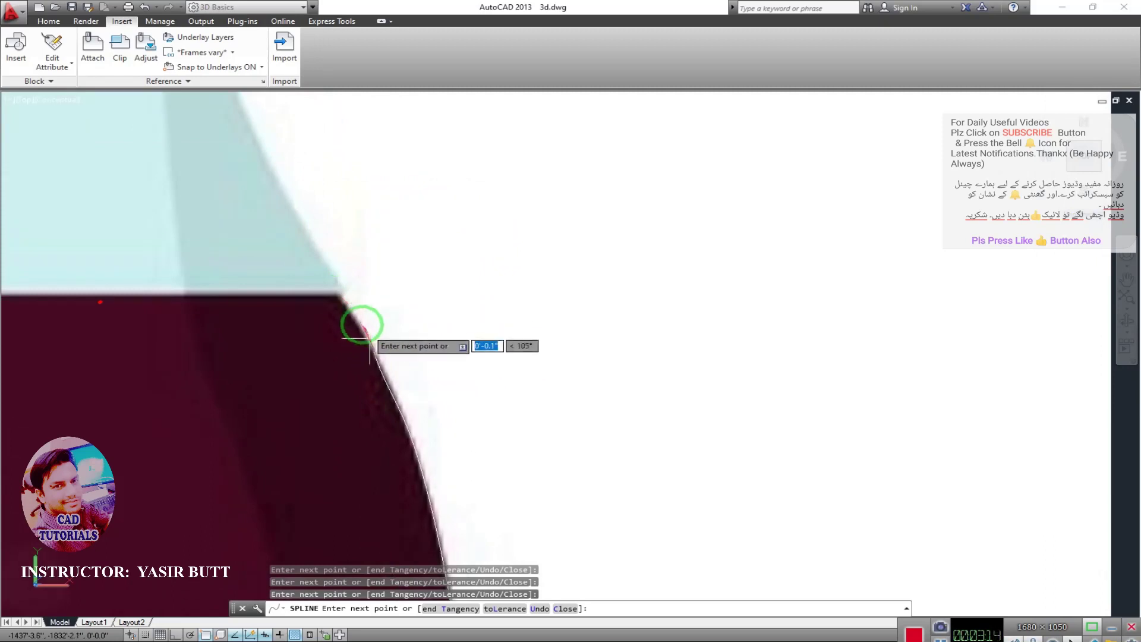
Step: Add spline points up the cyan neck edge to the cap's base and finish the spline
middle_click_drag(339, 287, 351, 374)
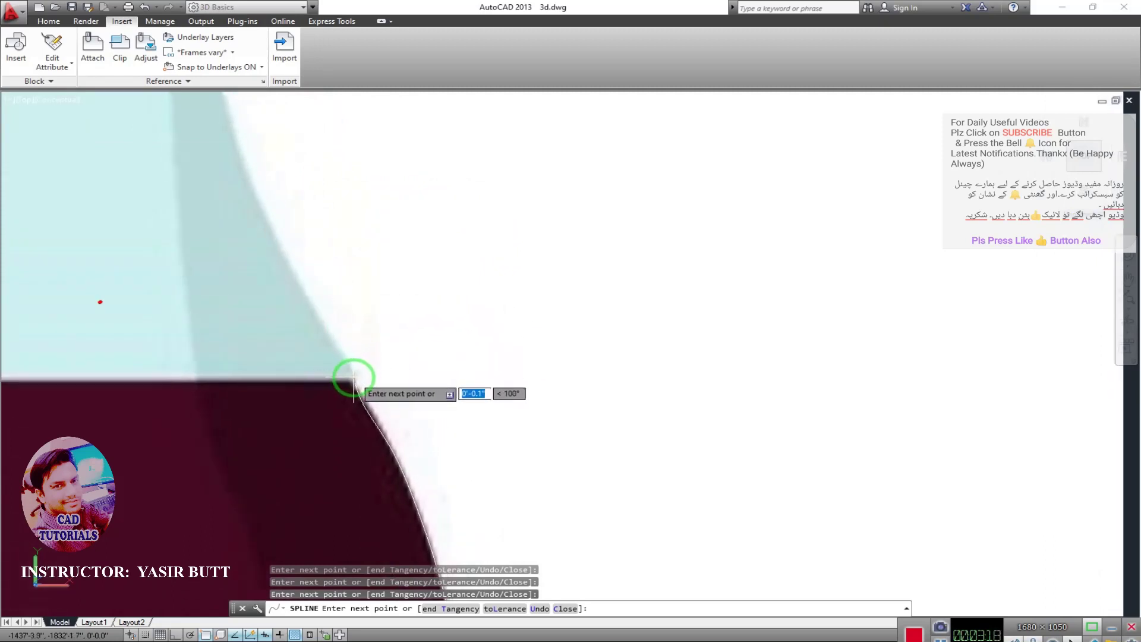
left_click(342, 355)
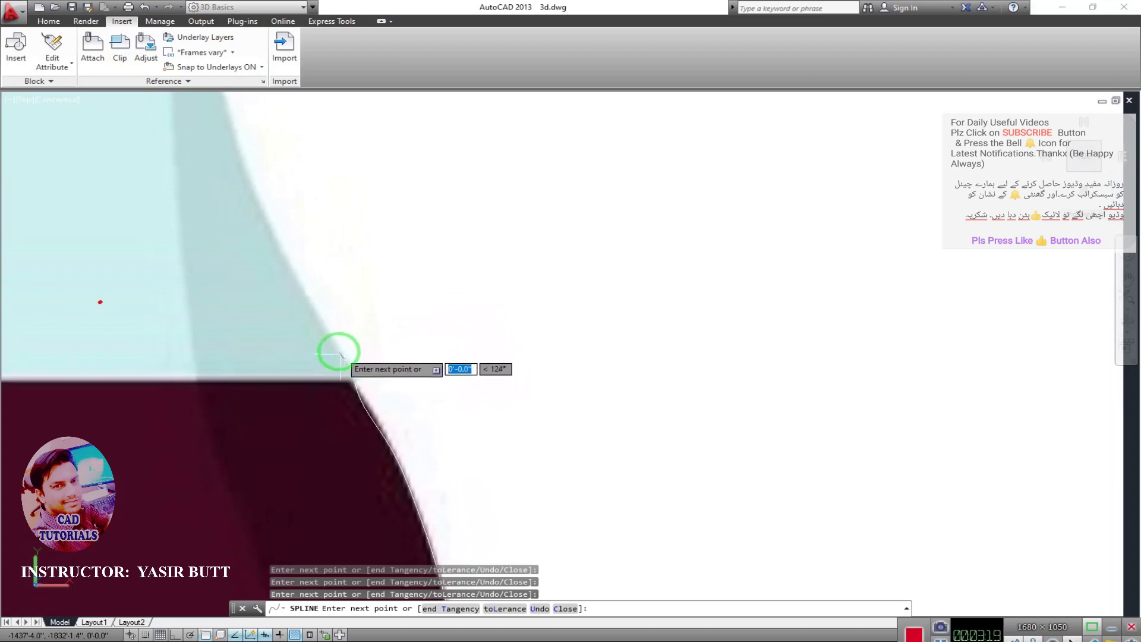
left_click(319, 328)
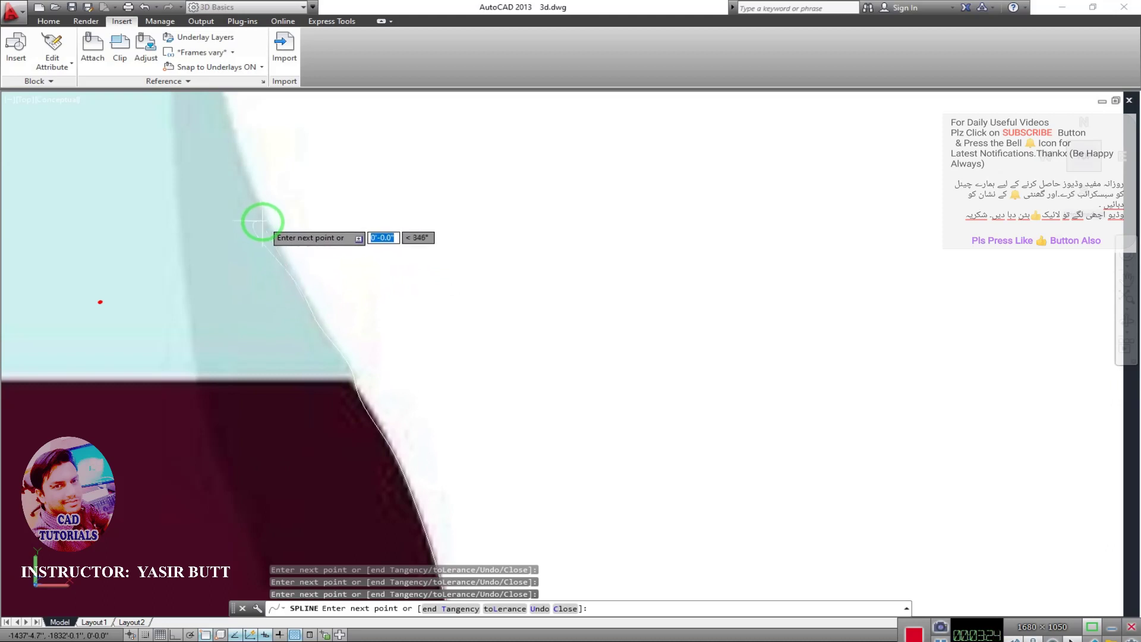
mouse_move(234, 152)
middle_mouse_down()
mouse_move(262, 315)
mouse_move(280, 336)
middle_mouse_up()
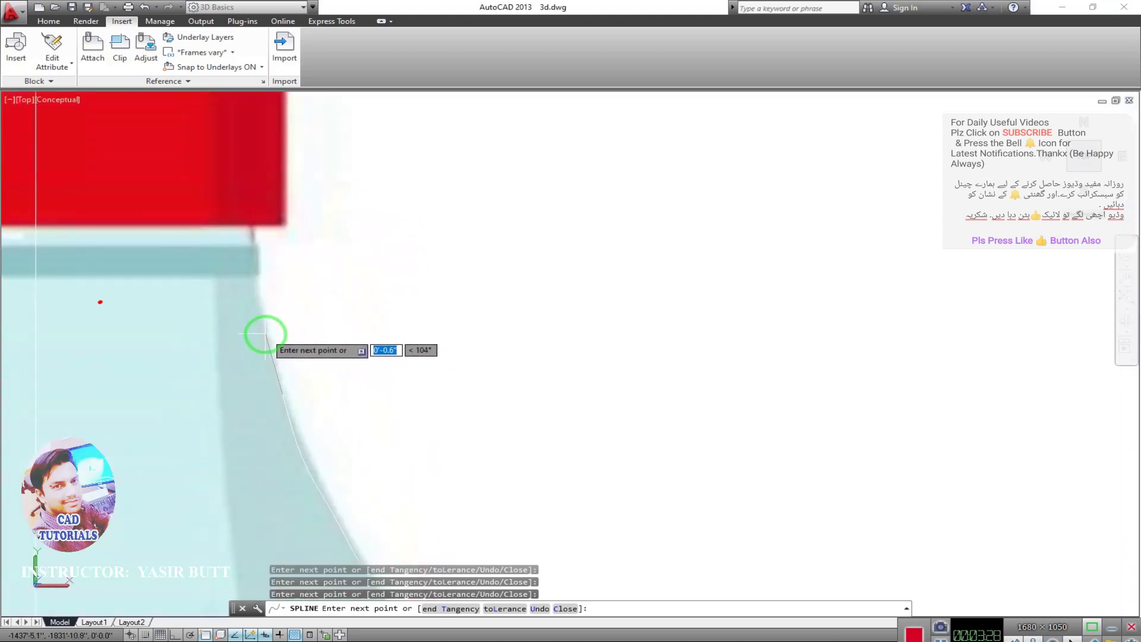
left_click(256, 291)
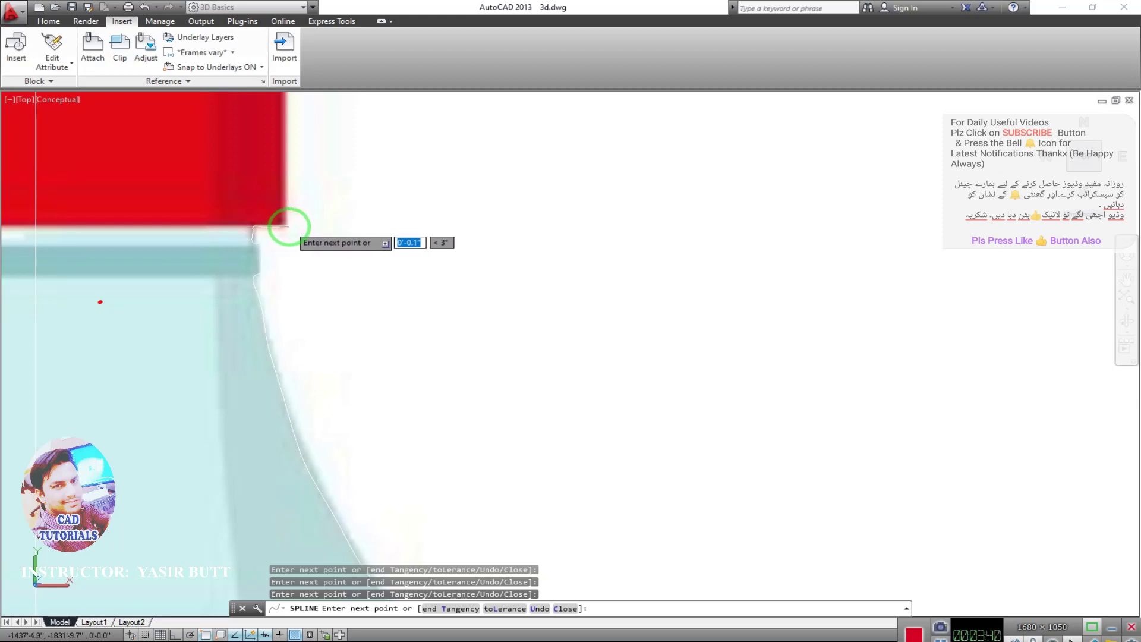
key("Return")
key("Return")
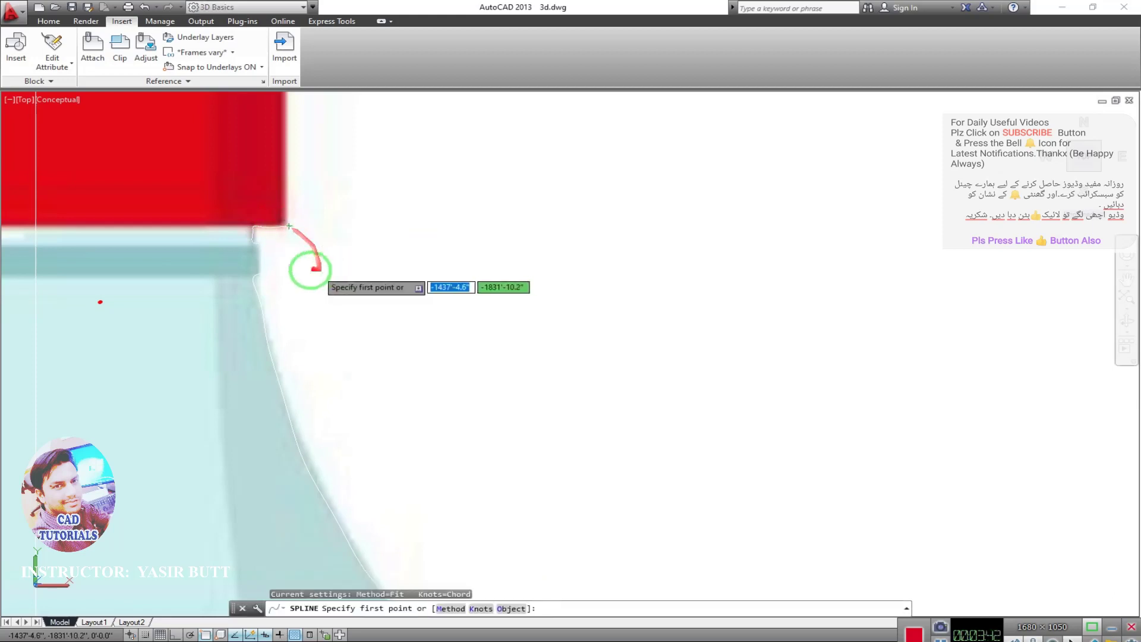
Step: Draw Ortho-locked straight lines up the cap's side and across its top
middle_click_drag(323, 271, 280, 284)
key("Escape")
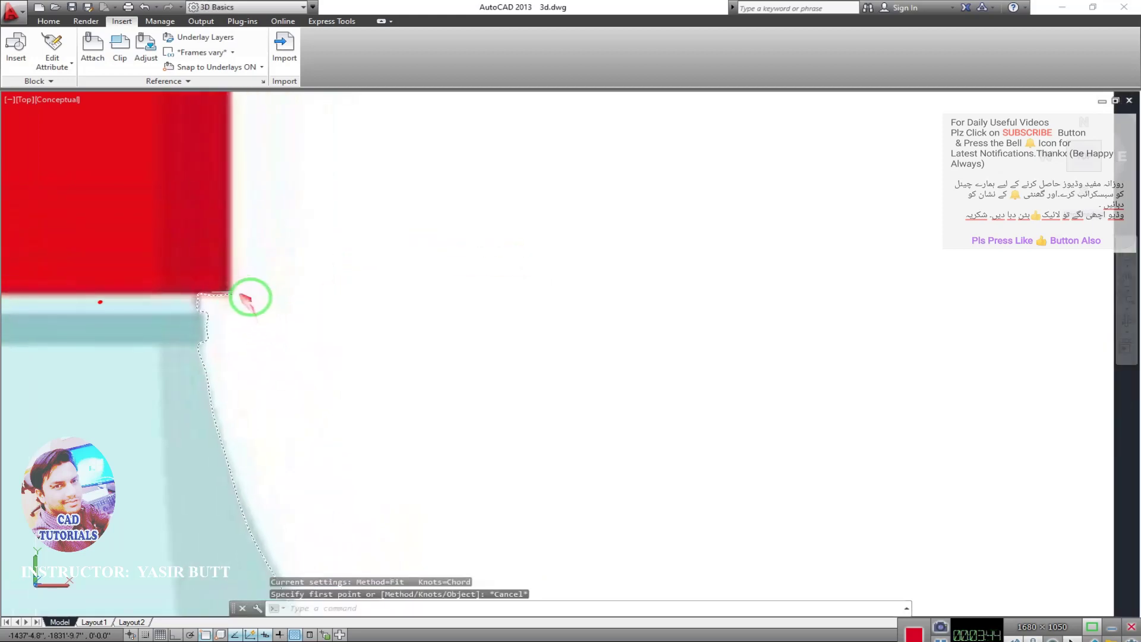
type("l")
key("Return")
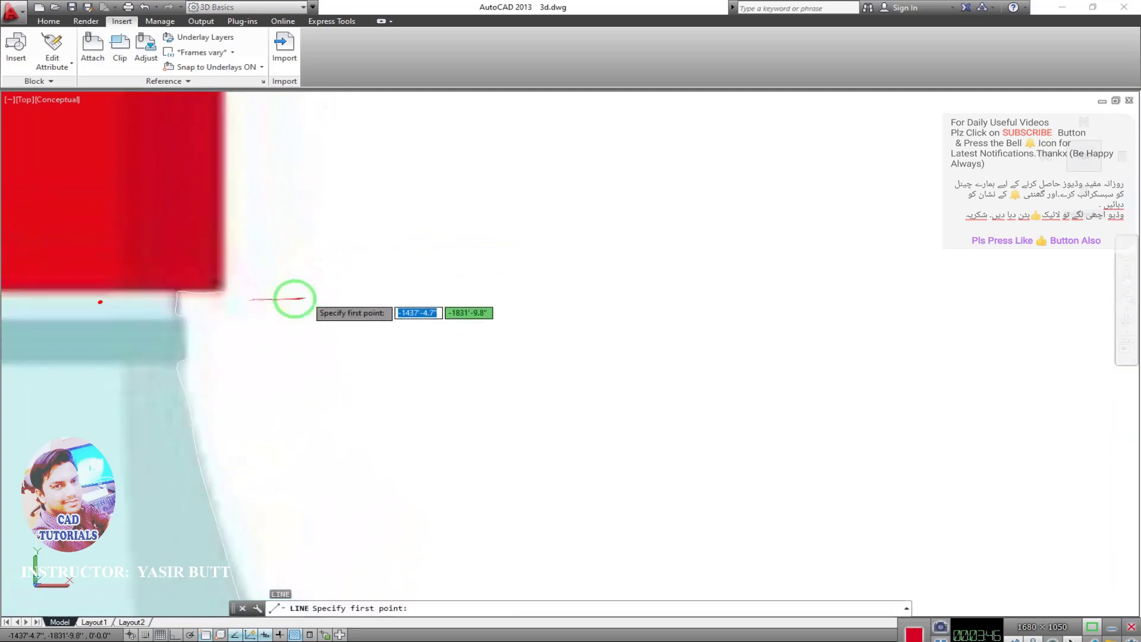
left_click(229, 291)
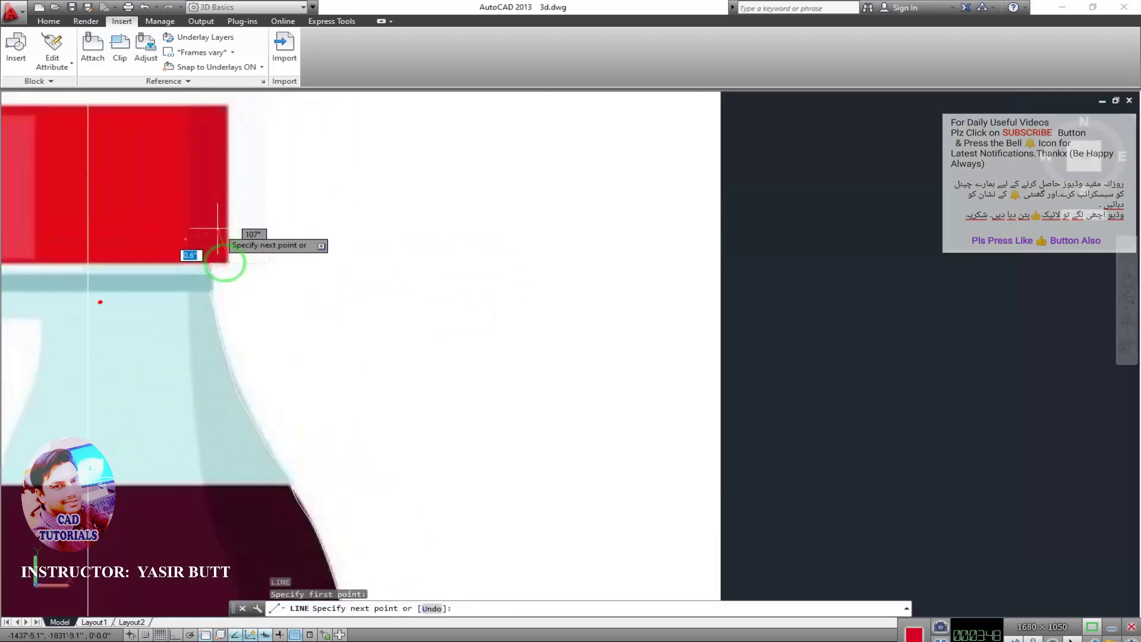
middle_click_drag(228, 204, 249, 250)
key("F8")
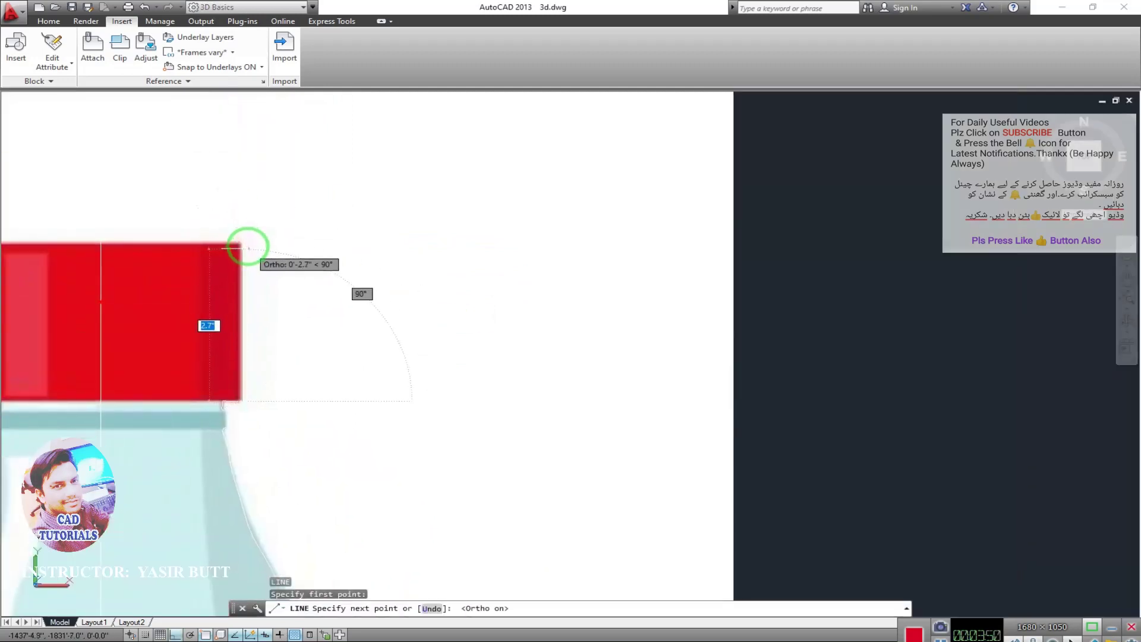
scroll(244, 243, "up", 4)
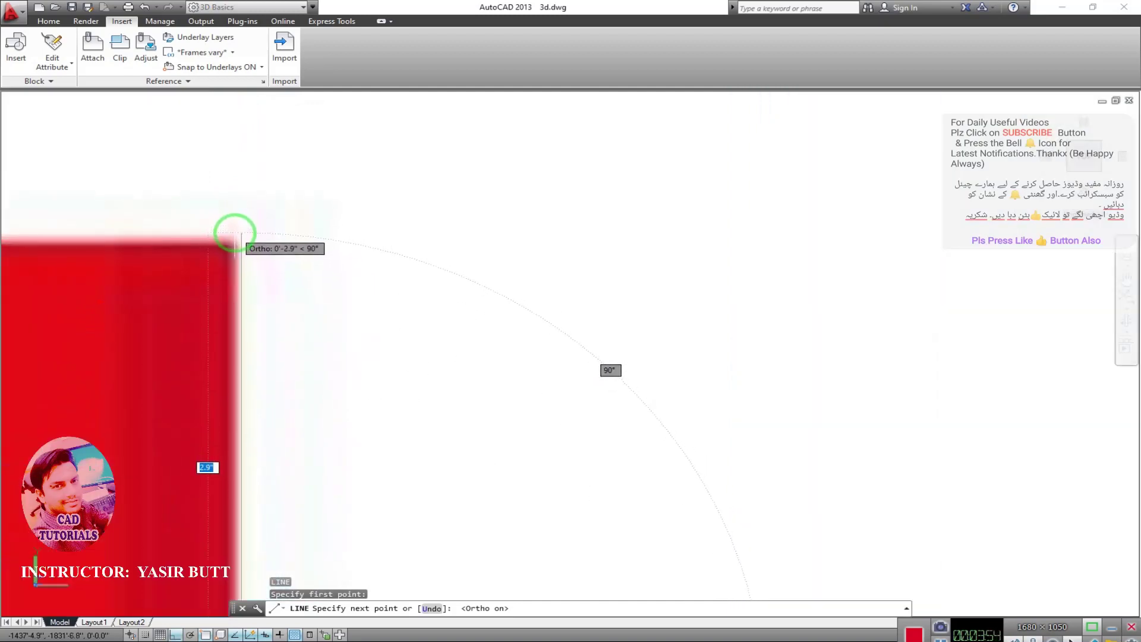
left_click(235, 238)
middle_click_drag(235, 242, 326, 249)
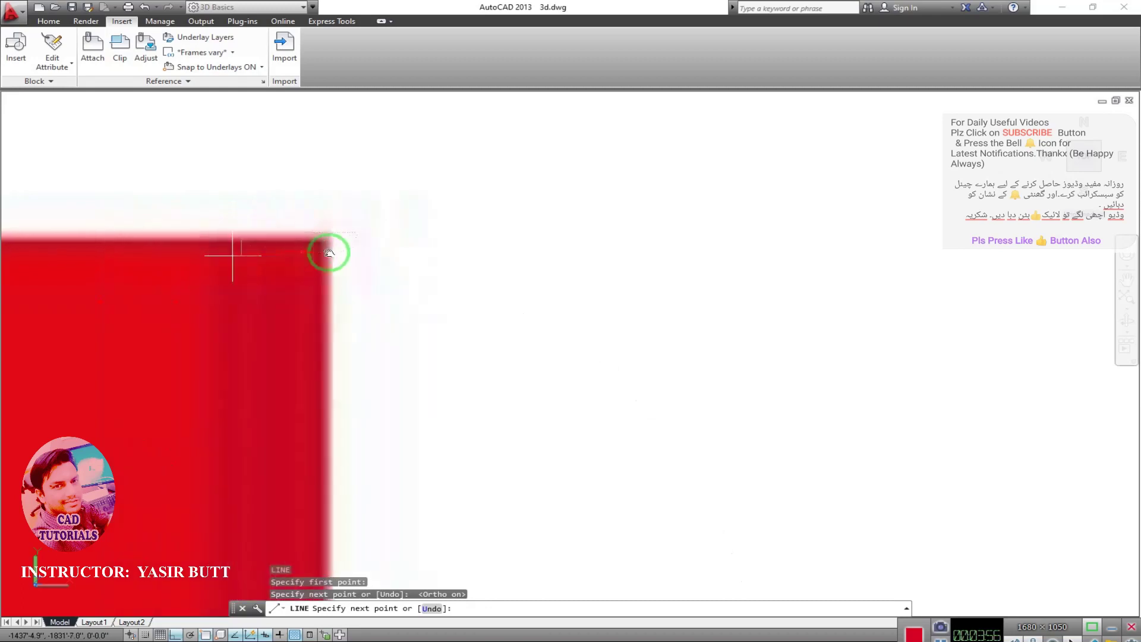
scroll(287, 249, "up", 2)
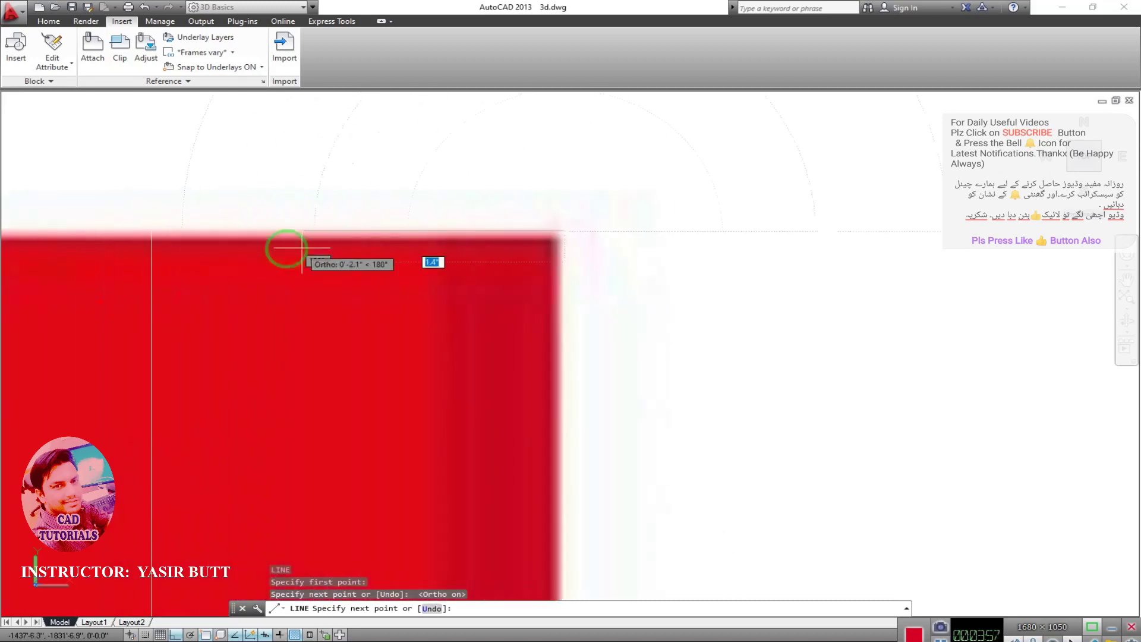
left_click(151, 231)
key("Escape")
Step: Move the bottle image to the right, clear of the traced profile
scroll(286, 313, "down", 2)
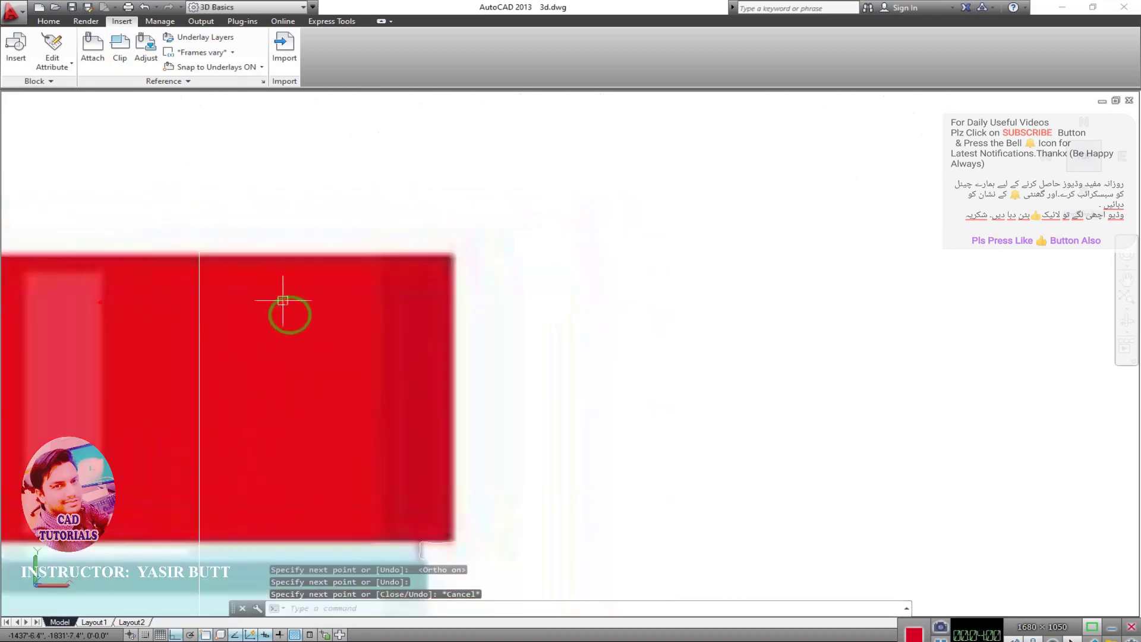
scroll(329, 226, "down", 2)
scroll(328, 226, "down", 3)
scroll(323, 293, "down", 3)
left_click(426, 223)
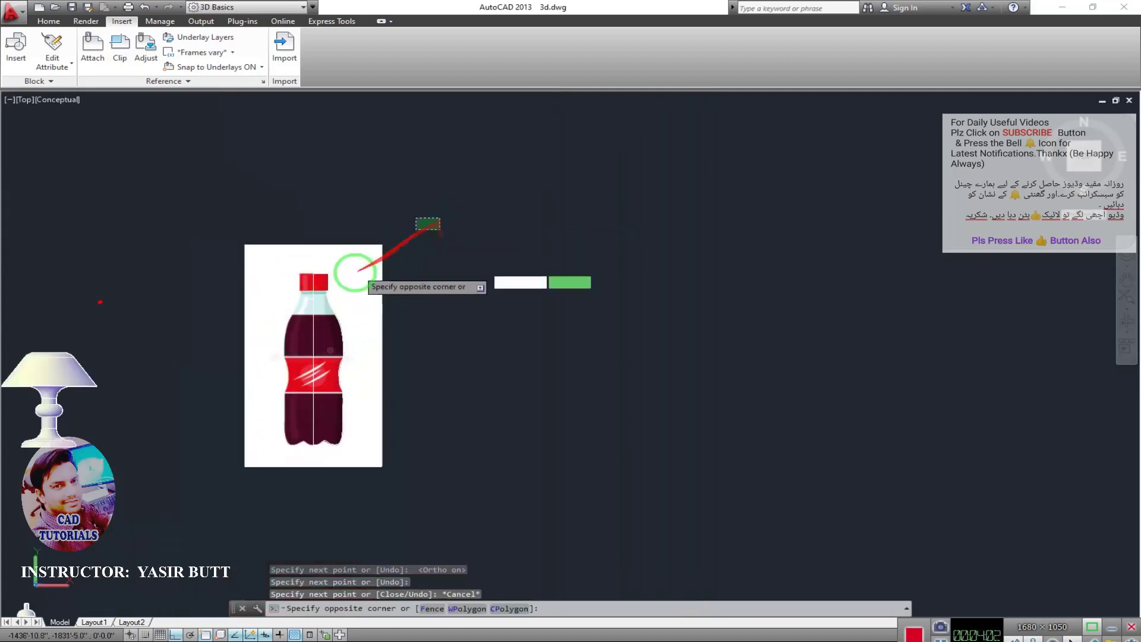
left_click(361, 272)
type("m")
key("Return")
left_click(416, 287)
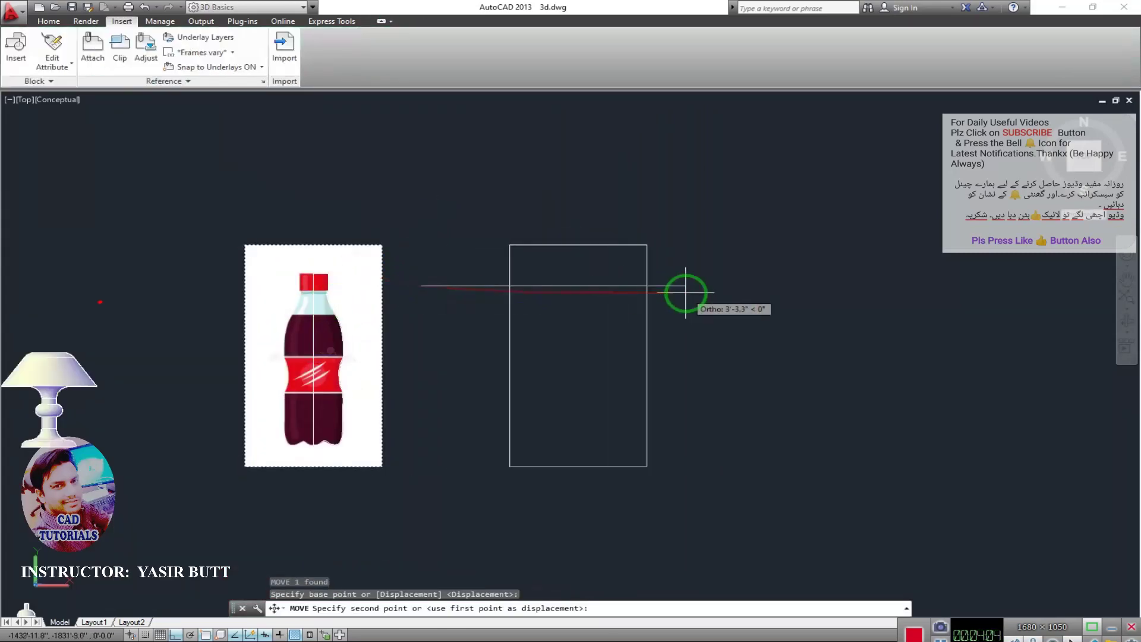
left_click(681, 296)
key("Escape")
Step: Crossing-select the traced profile pieces and join them into one spline
scroll(338, 255, "up", 1)
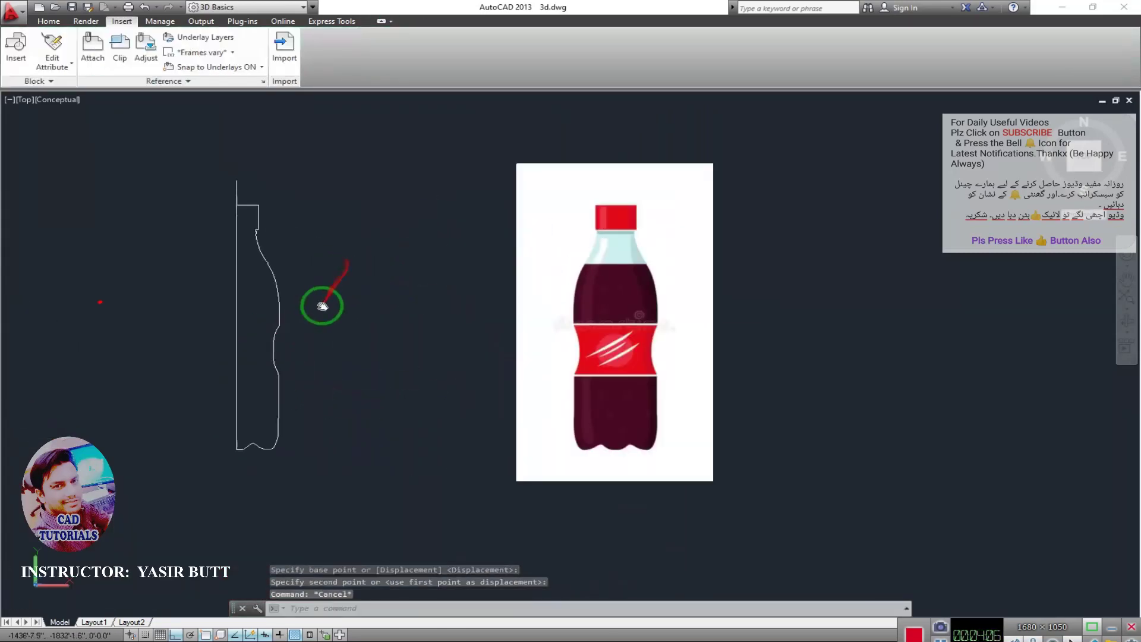
scroll(321, 308, "up", 1)
left_click(340, 241)
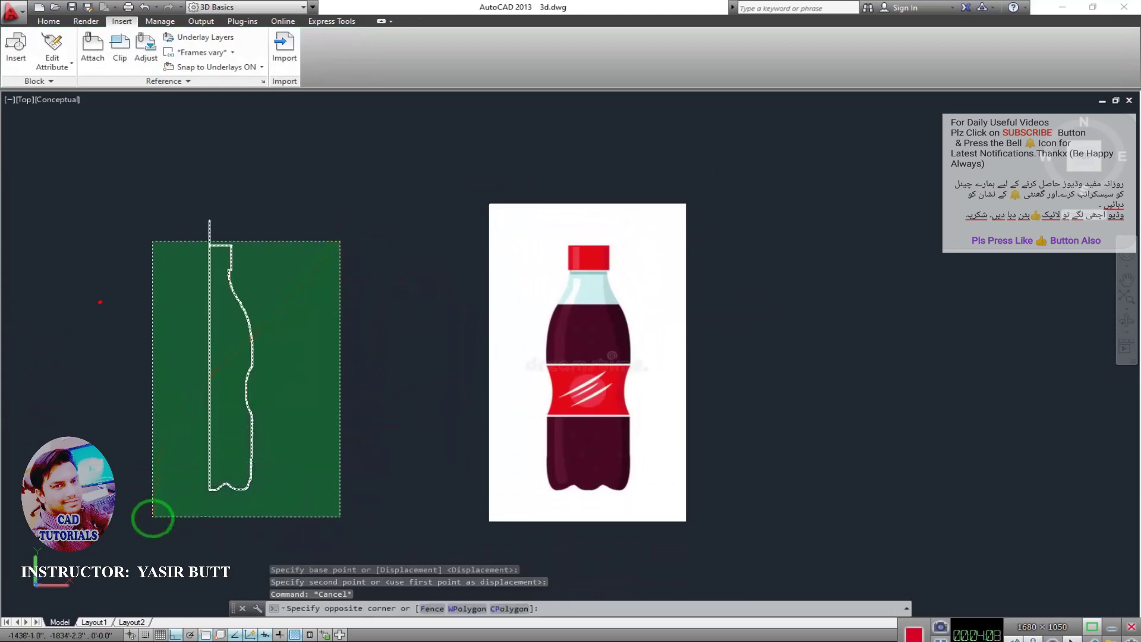
left_click(153, 503)
key("Return")
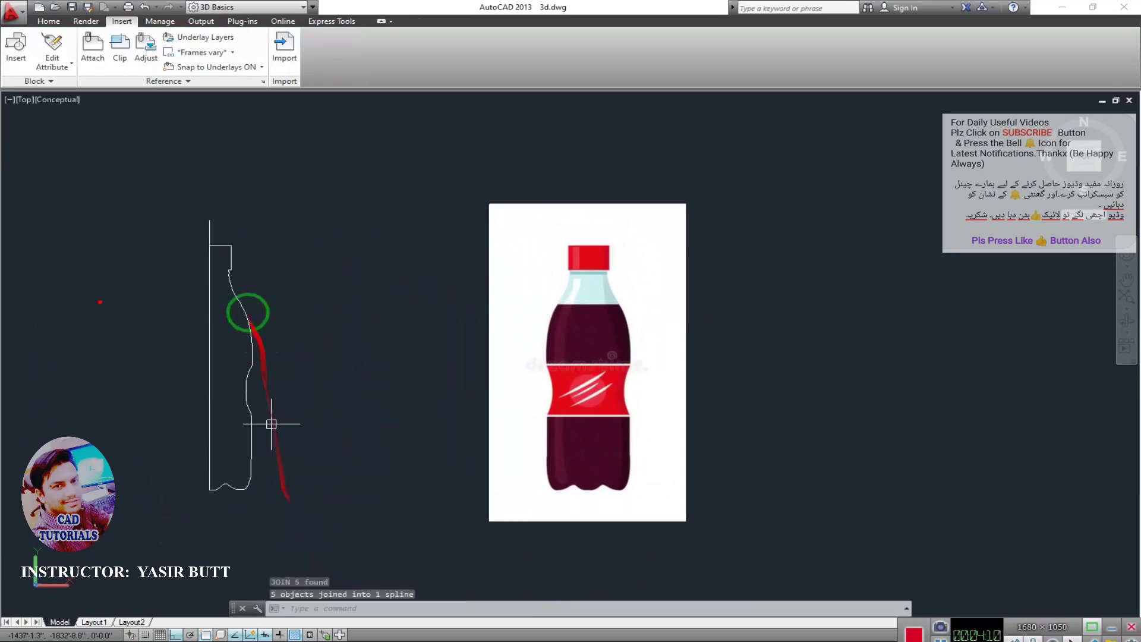
Step: Trim the line overhanging the top of the profile
middle_click_drag(235, 314, 240, 322)
key("Return")
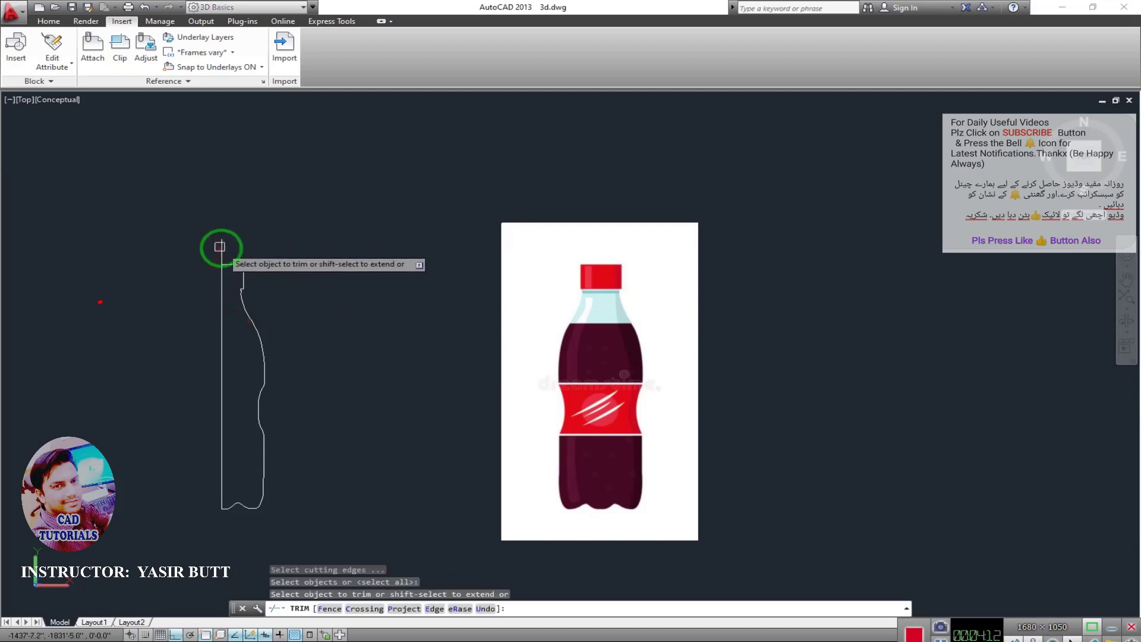
left_click(224, 246)
scroll(221, 250, "up", 5)
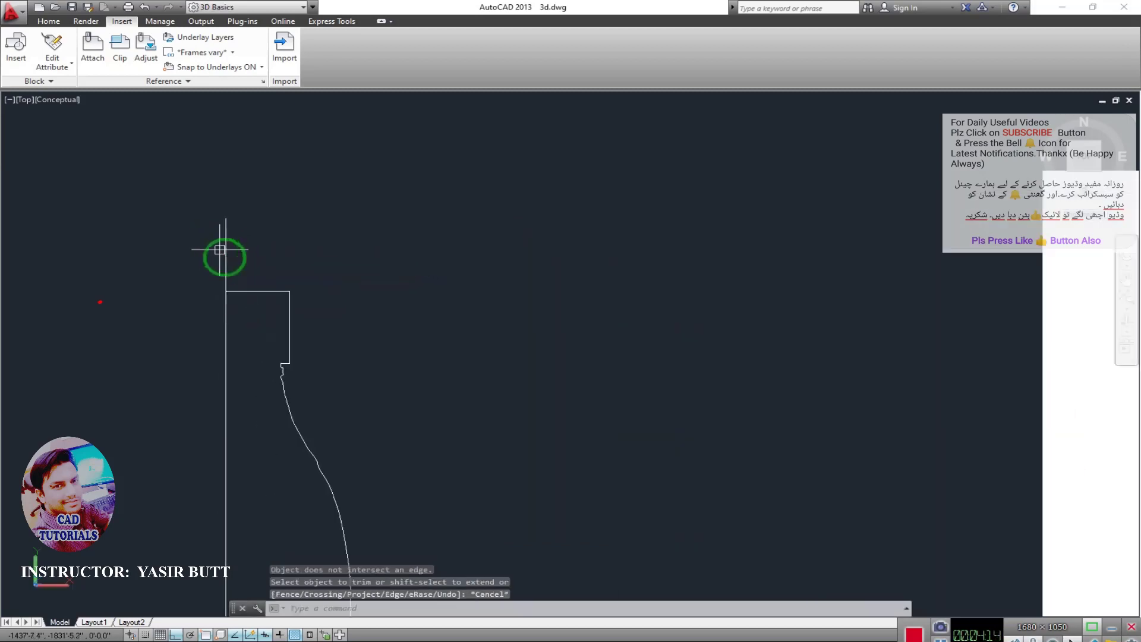
key("Return")
key("Return")
key("Return")
left_click(228, 245)
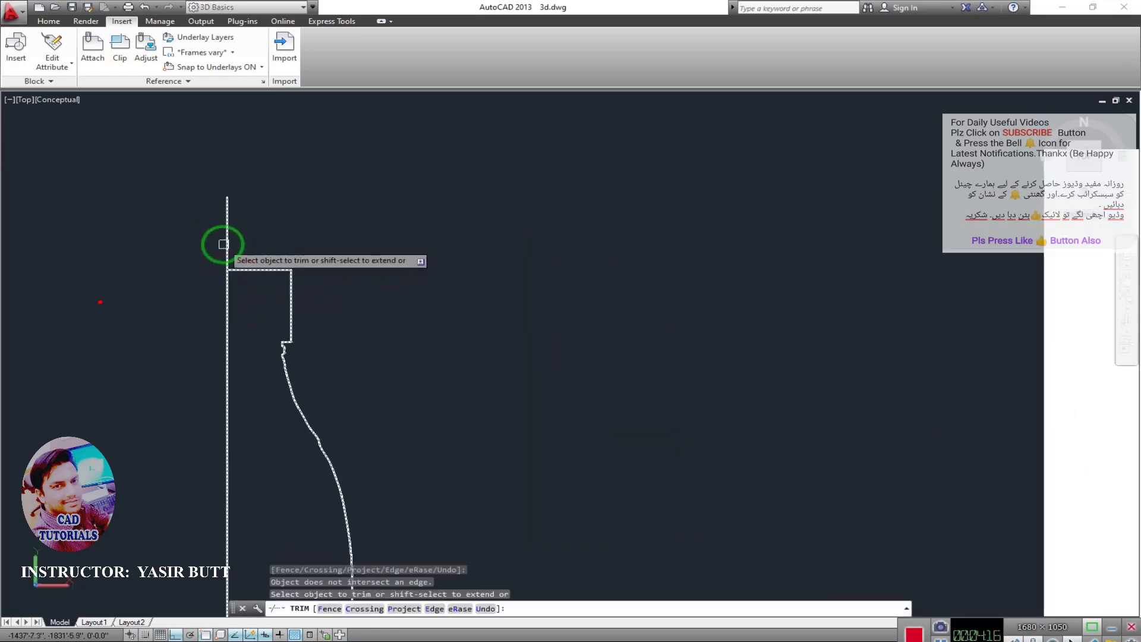
key("Escape")
middle_click_drag(252, 265, 237, 250)
scroll(257, 294, "up", 3)
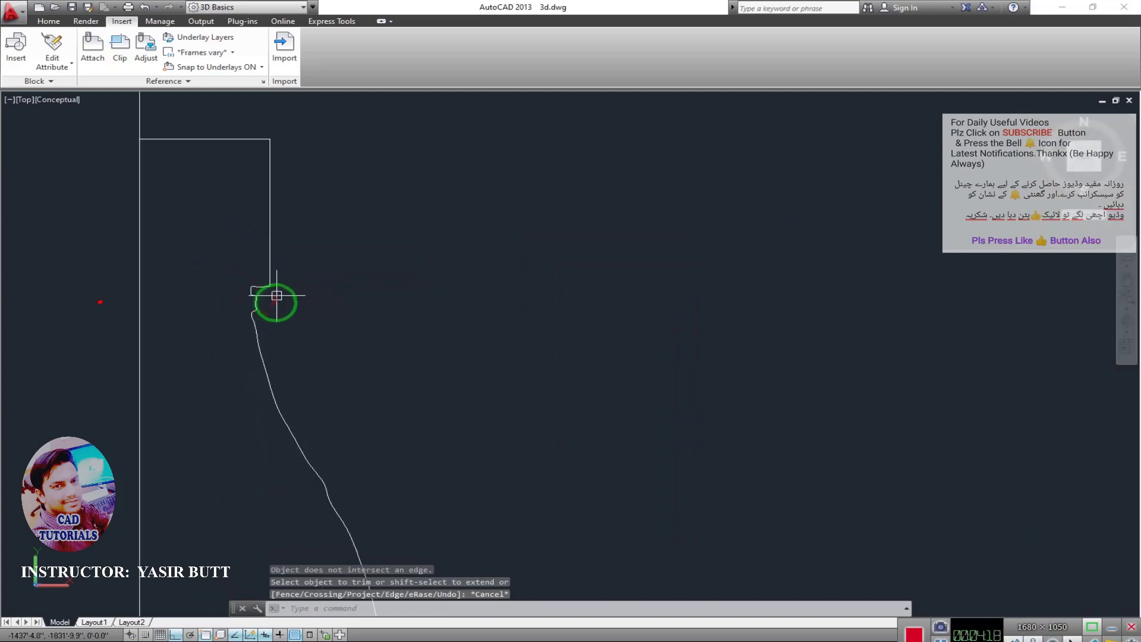
scroll(272, 300, "down", 4)
Step: Attempt to revolve the profile about its left edge, which fails
key("Escape")
scroll(292, 320, "down", 2)
scroll(273, 254, "down", 2)
middle_click_drag(288, 284, 276, 232)
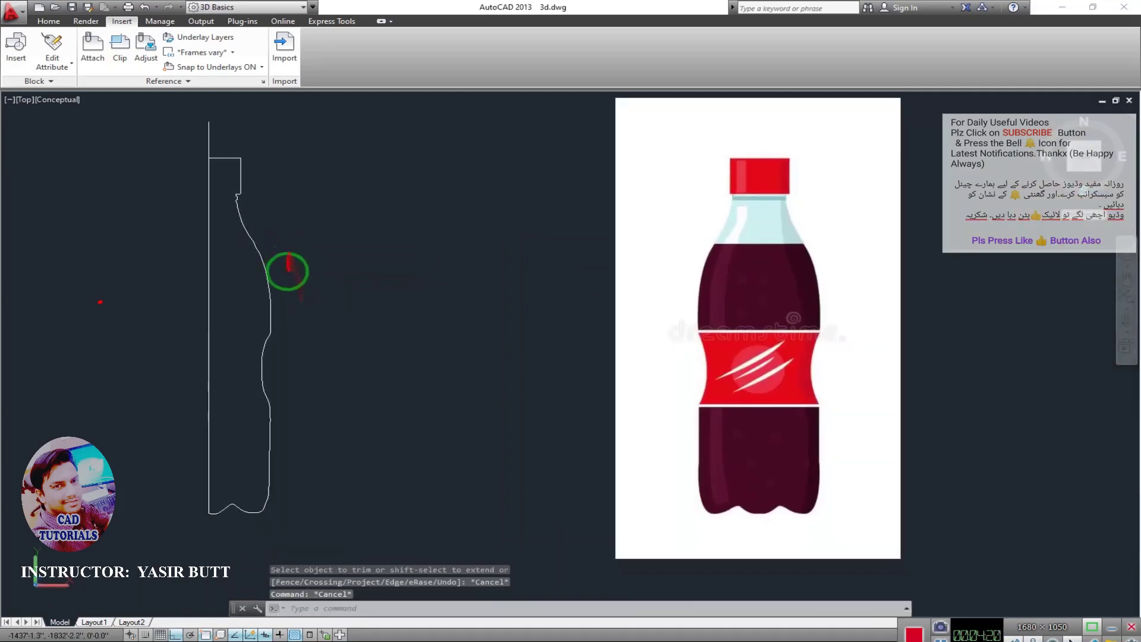
type("rev")
key("Return")
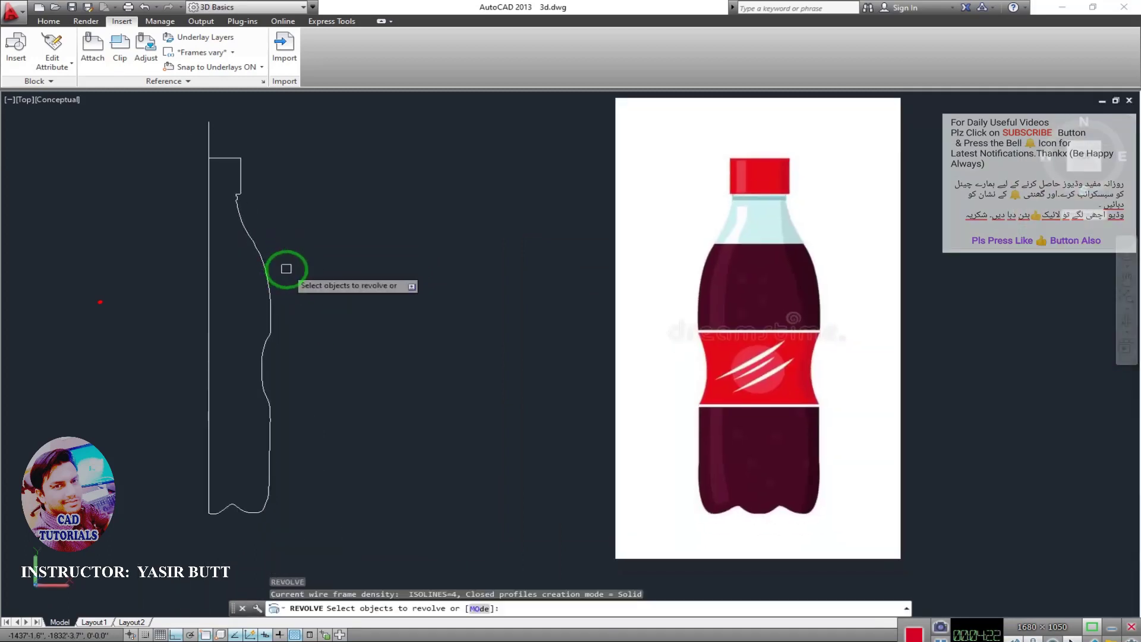
left_click(270, 271)
key("Return")
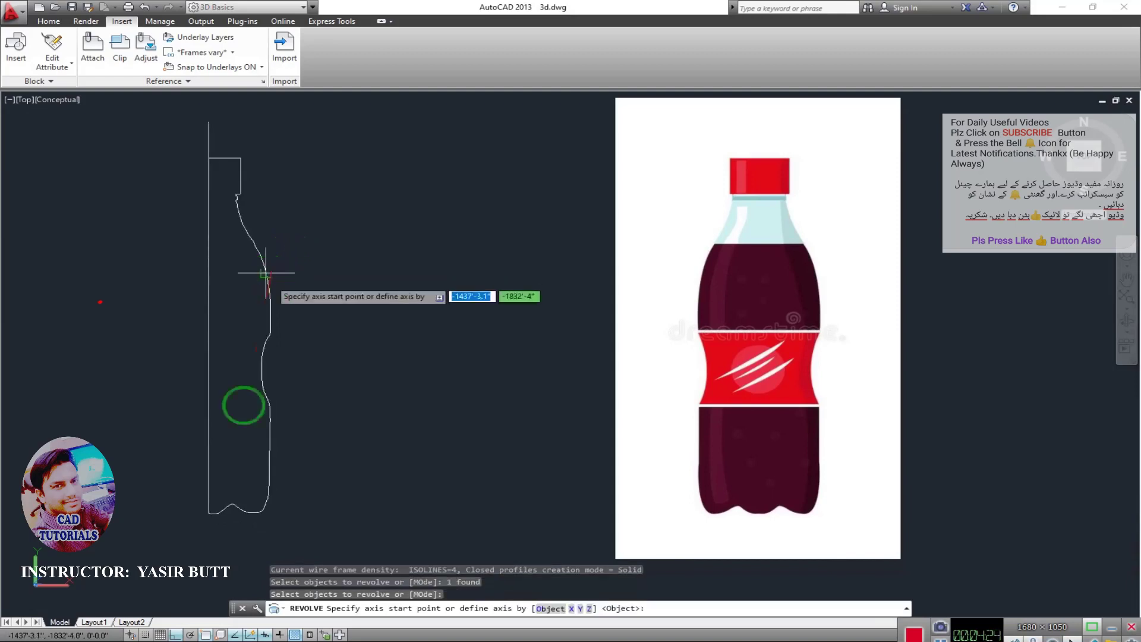
left_click(208, 510)
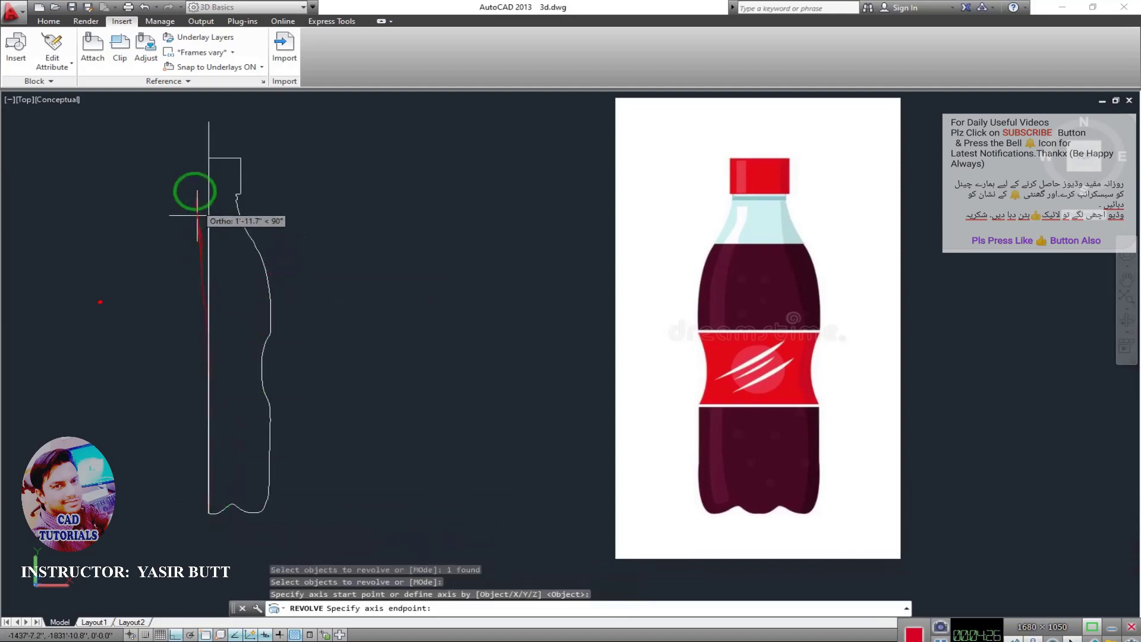
left_click(205, 158)
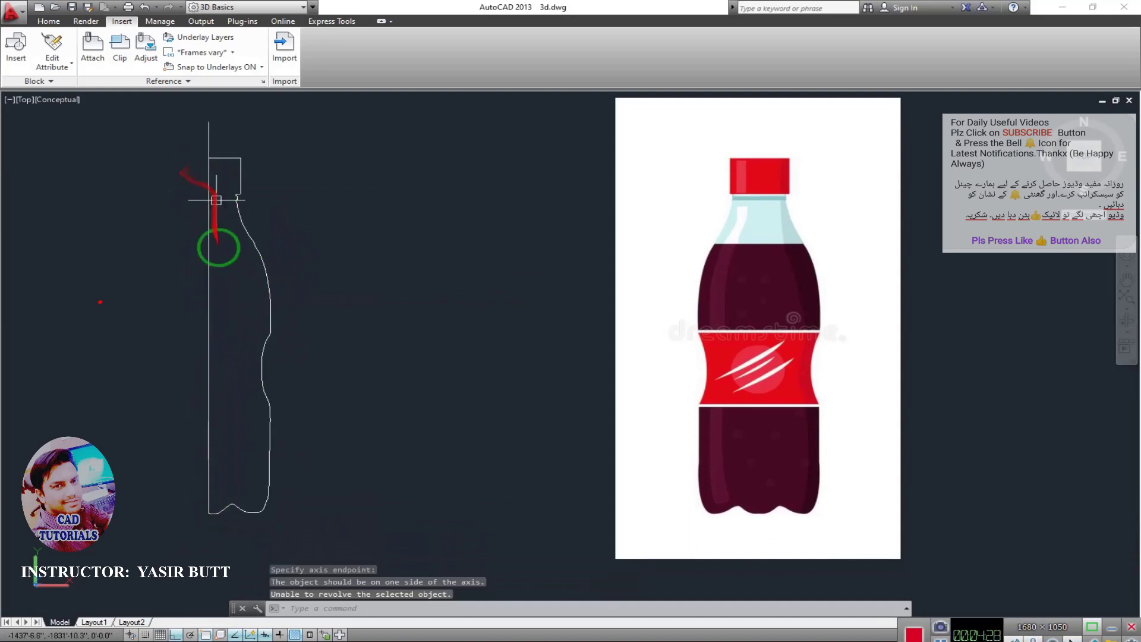
key("Escape")
Step: Undo back past the failed revolve
mouse_move(240, 279)
middle_mouse_down()
mouse_move(272, 279)
mouse_move(264, 265)
middle_mouse_up()
key("Return")
scroll(268, 270, "up", 3)
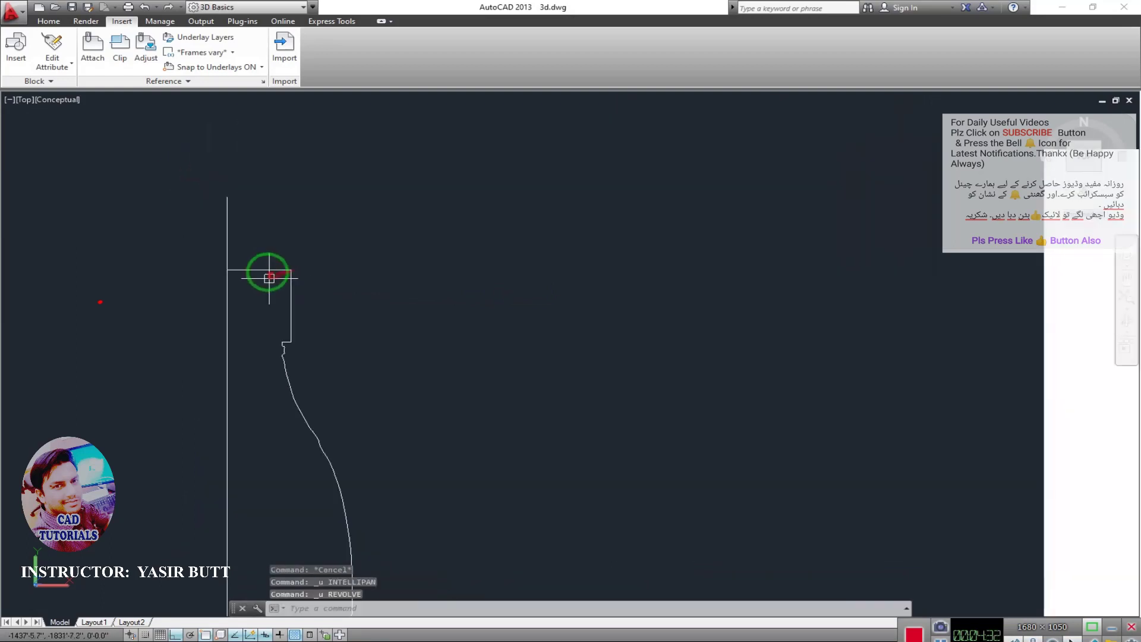
scroll(282, 291, "up", 2)
Step: Run TRIM near the top of the profile
type("tr")
key("Return")
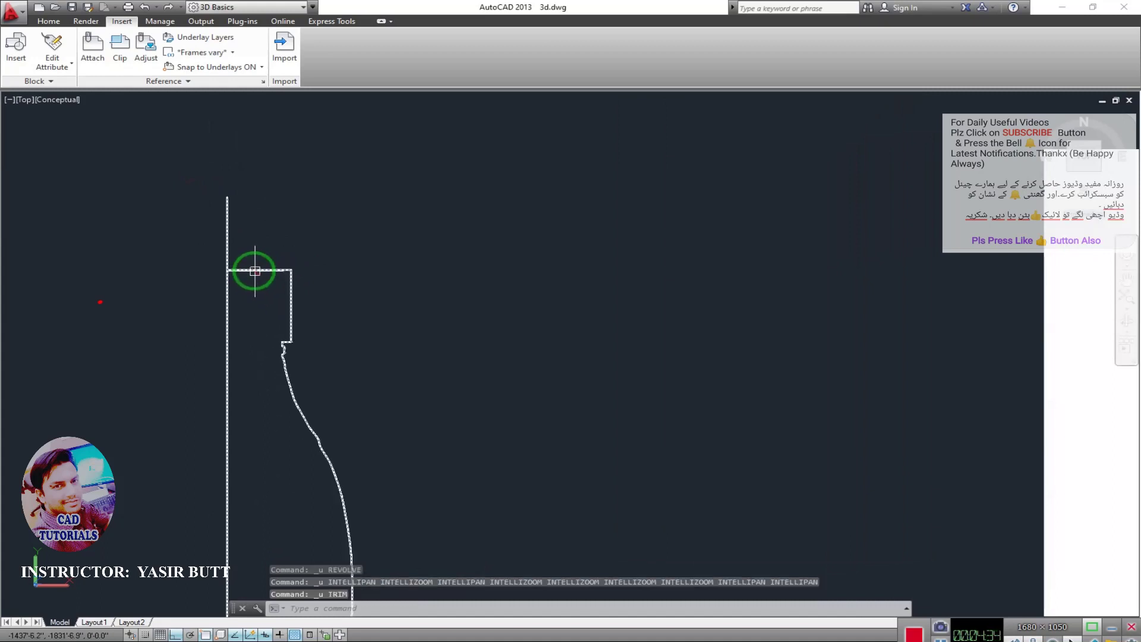
scroll(254, 272, "down", 4)
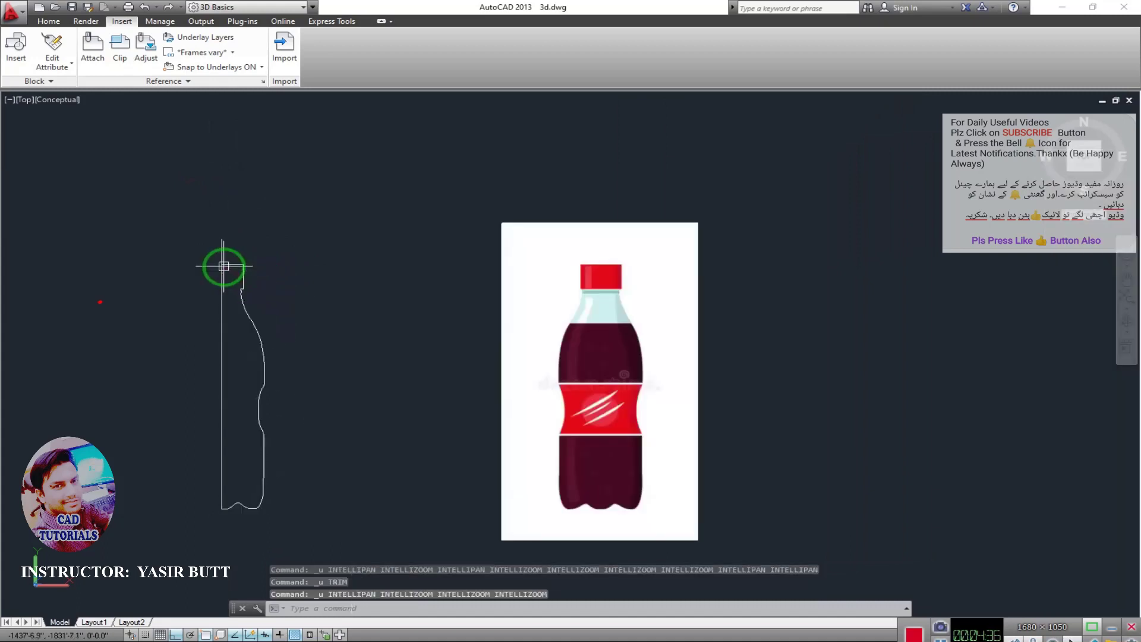
middle_click_drag(249, 299, 238, 282)
Step: Join the four traced outline pieces, including the bottom segment, into one spline
type("j")
key("Return")
scroll(238, 282, "down", 2)
middle_click_drag(237, 282, 254, 286)
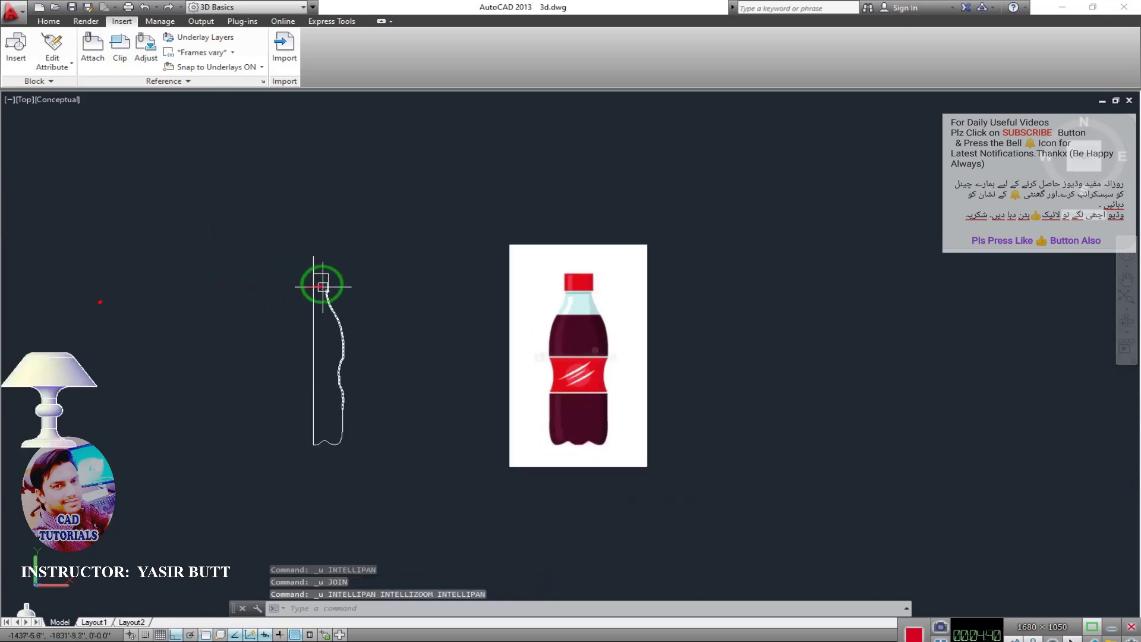
scroll(328, 280, "up", 2)
middle_click_drag(356, 305, 349, 247)
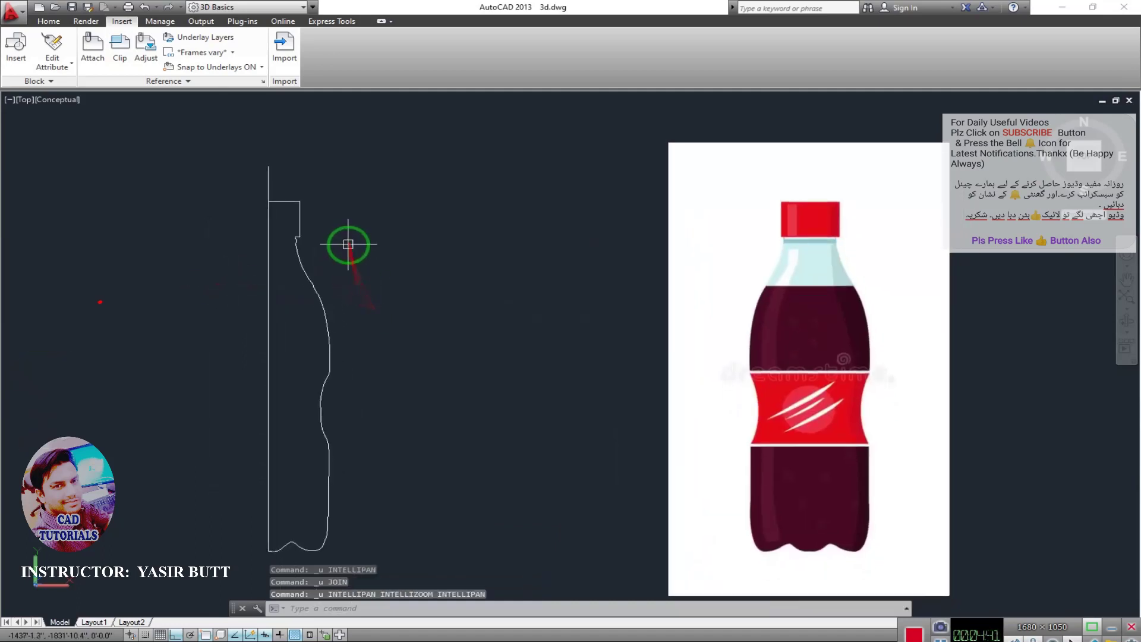
left_click(356, 153)
left_click(288, 231)
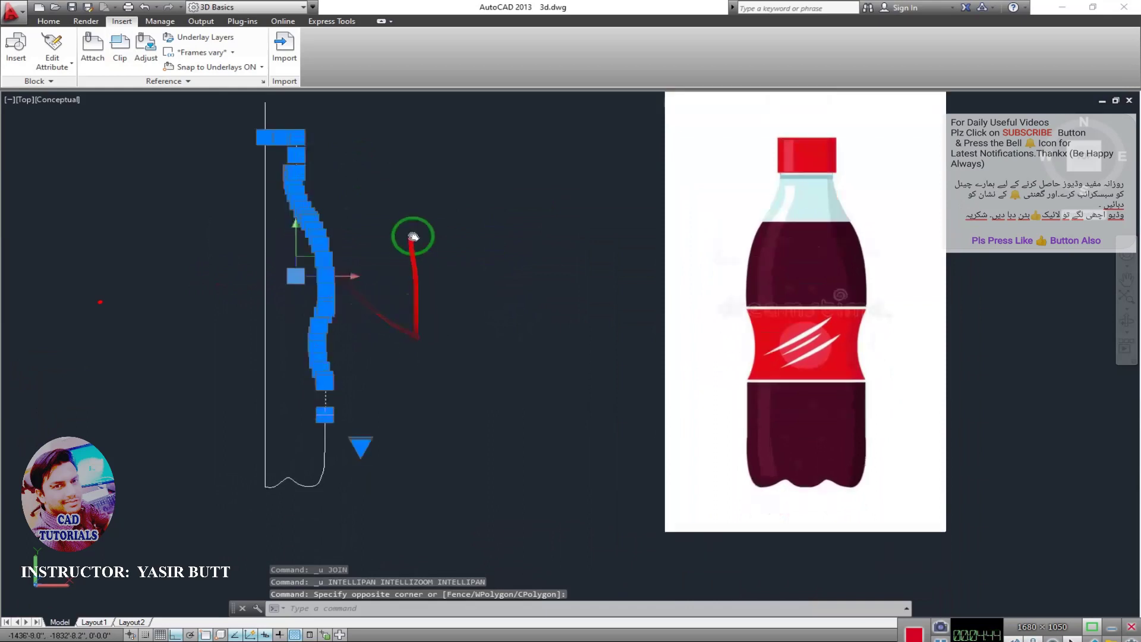
left_click(380, 356)
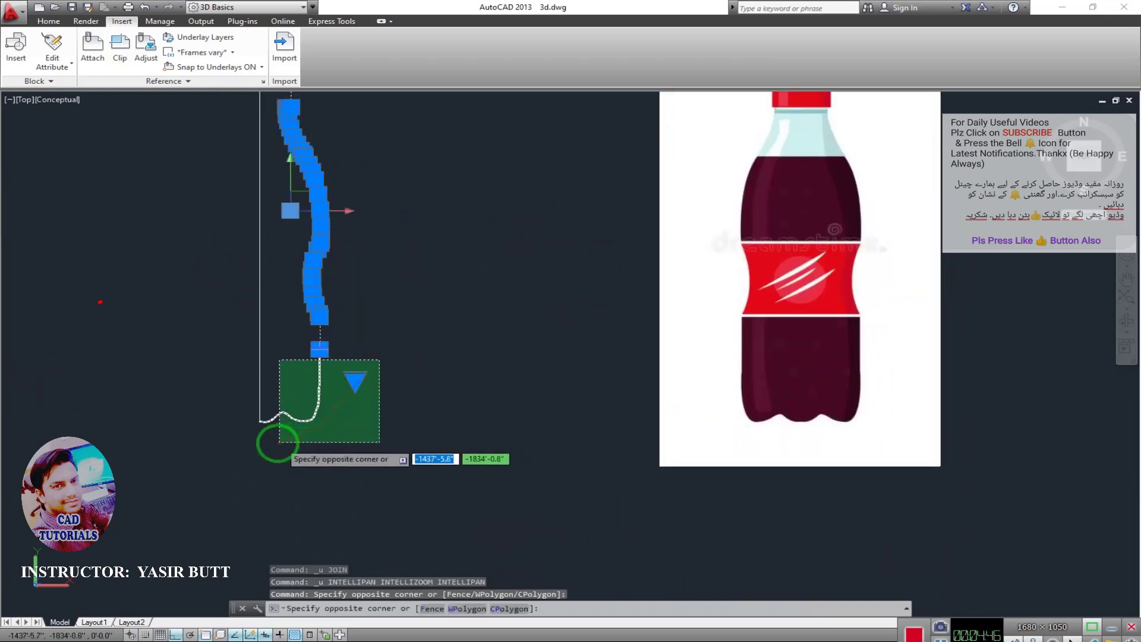
left_click(250, 468)
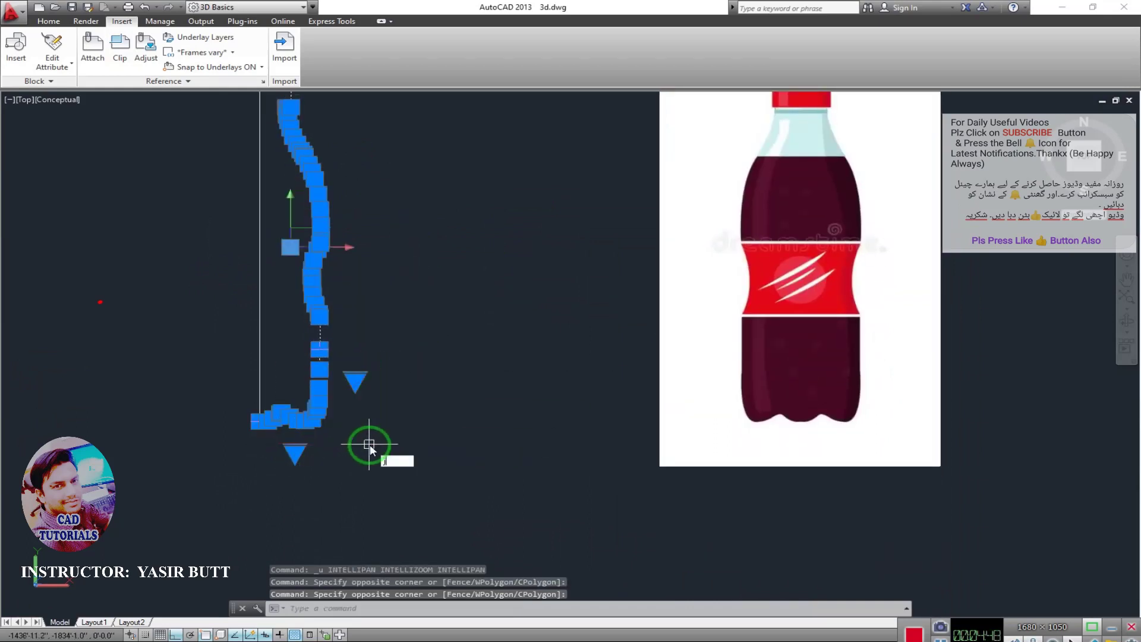
key("Return")
Step: Select the joined bottle-profile spline
scroll(333, 393, "down", 2)
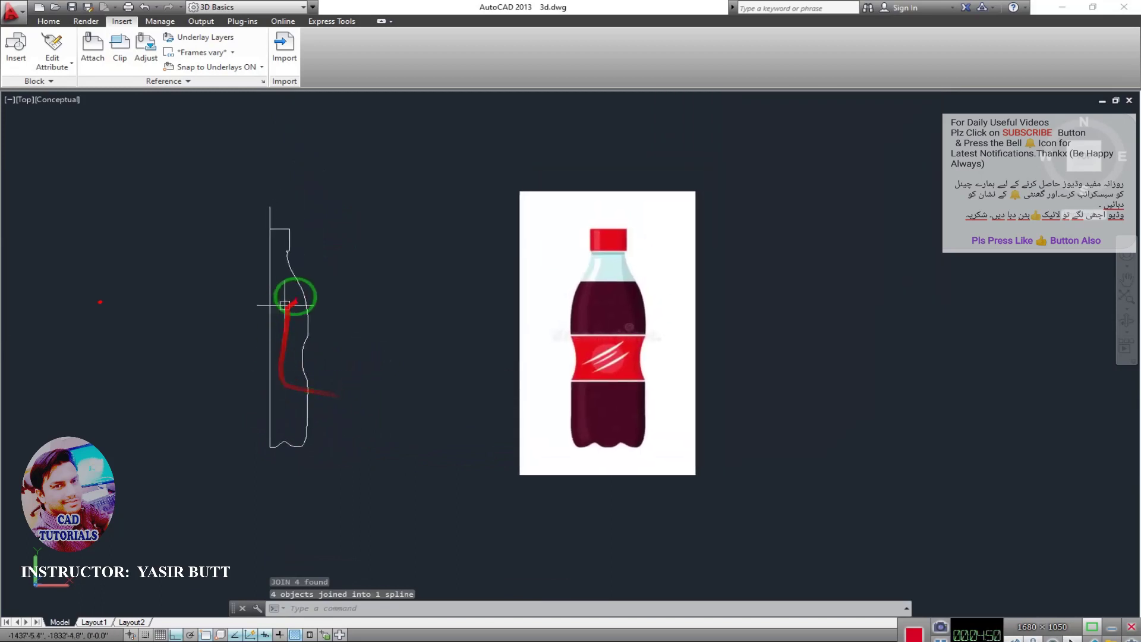
left_click(301, 293)
scroll(339, 369, "up", 1)
scroll(340, 368, "up", 1)
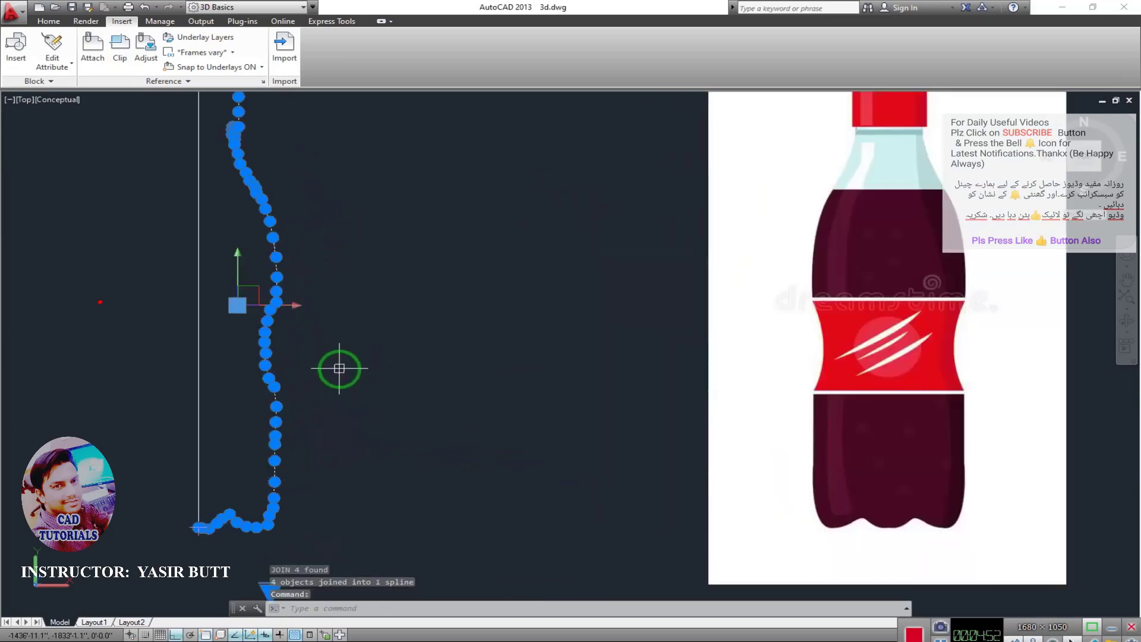
scroll(339, 369, "down", 1)
Step: Revolve the spline 360° about the axis from its bottom end to its top
type("volve")
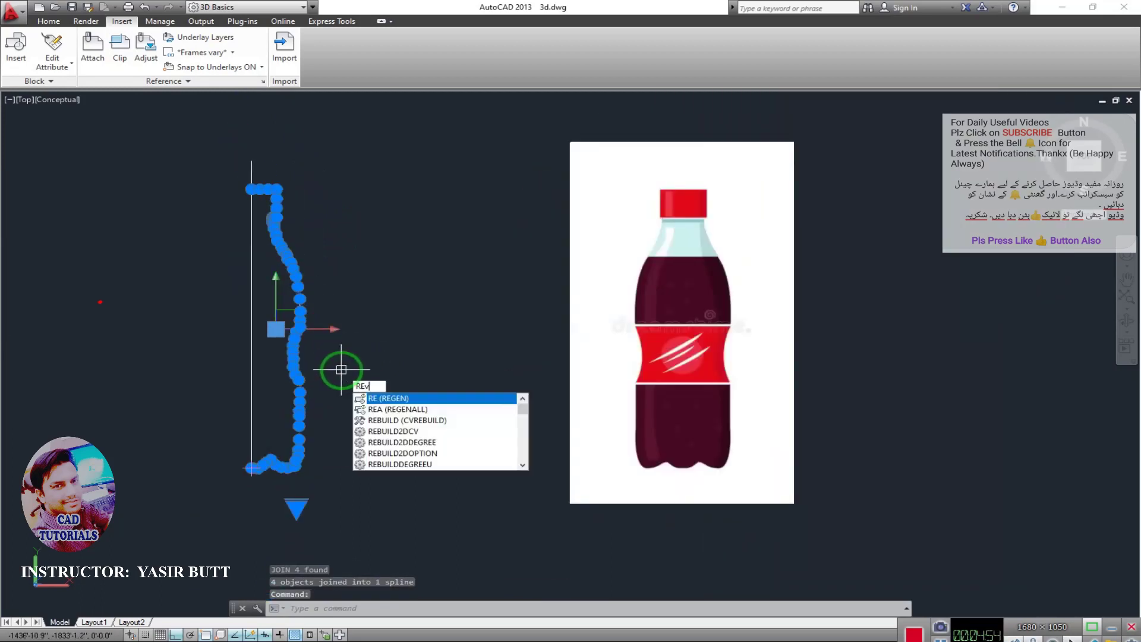
key("Return")
left_click(252, 468)
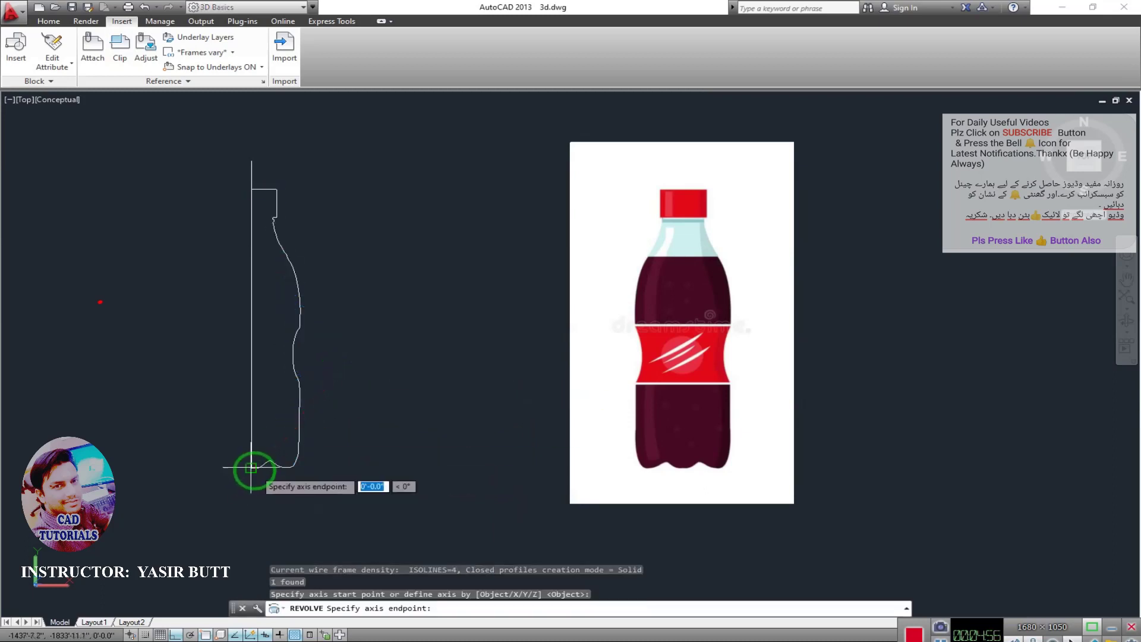
left_click(251, 191)
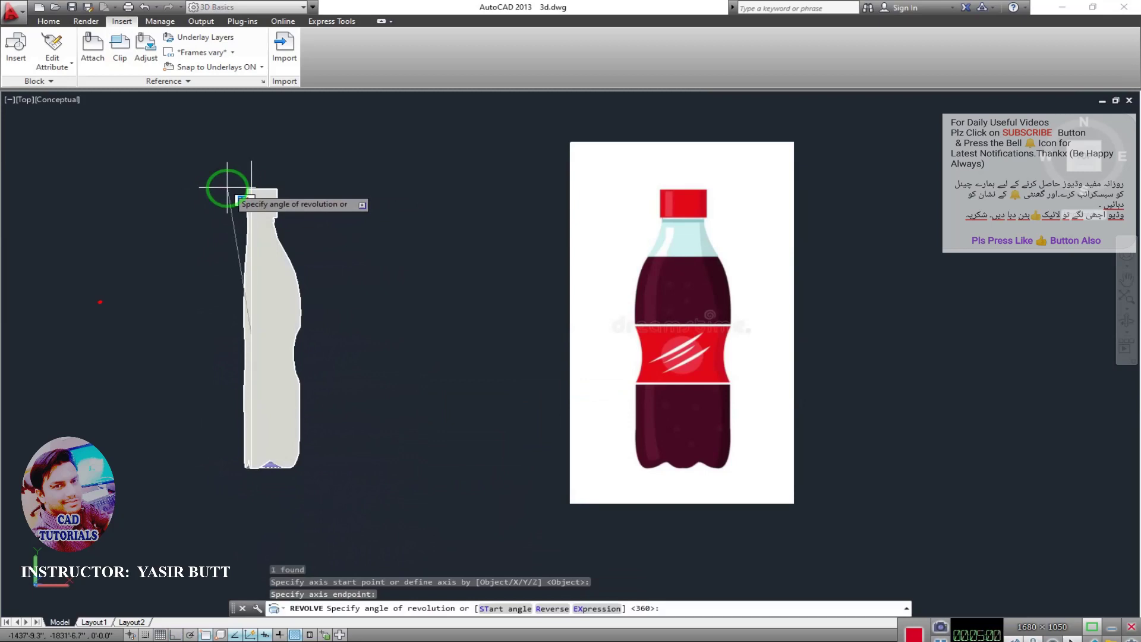
key("Return")
key("Escape")
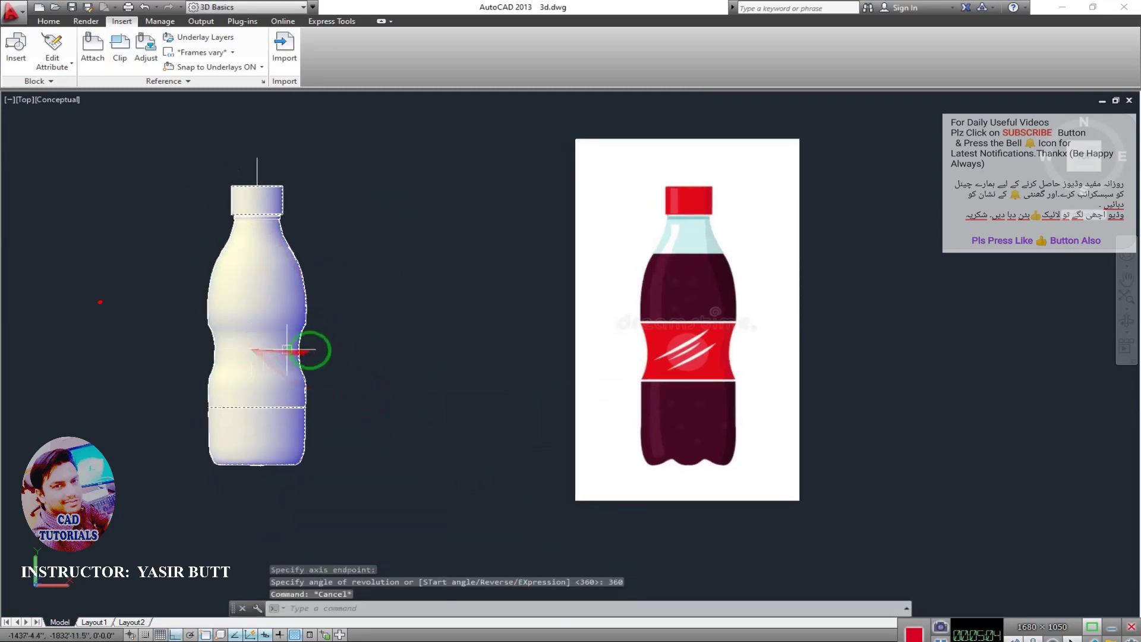
Step: Pan and zoom to frame the new bottle solid beside the lamps and other solids
scroll(273, 349, "up", 2)
scroll(273, 349, "up", 2)
scroll(372, 384, "down", 2)
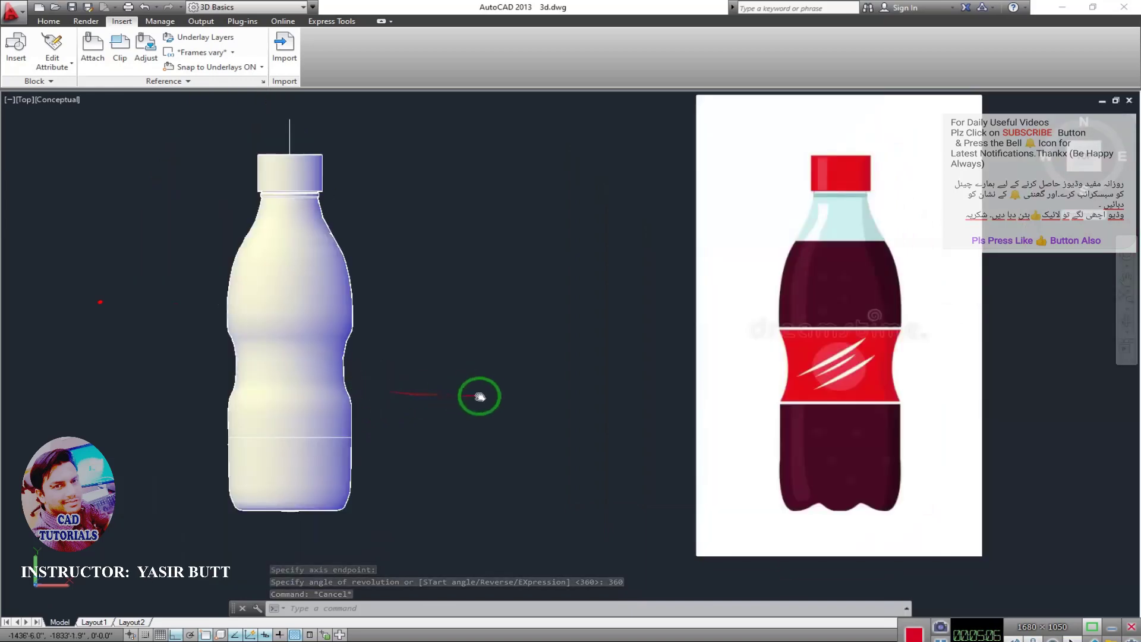
scroll(479, 395, "down", 1)
middle_click_drag(438, 376, 382, 377)
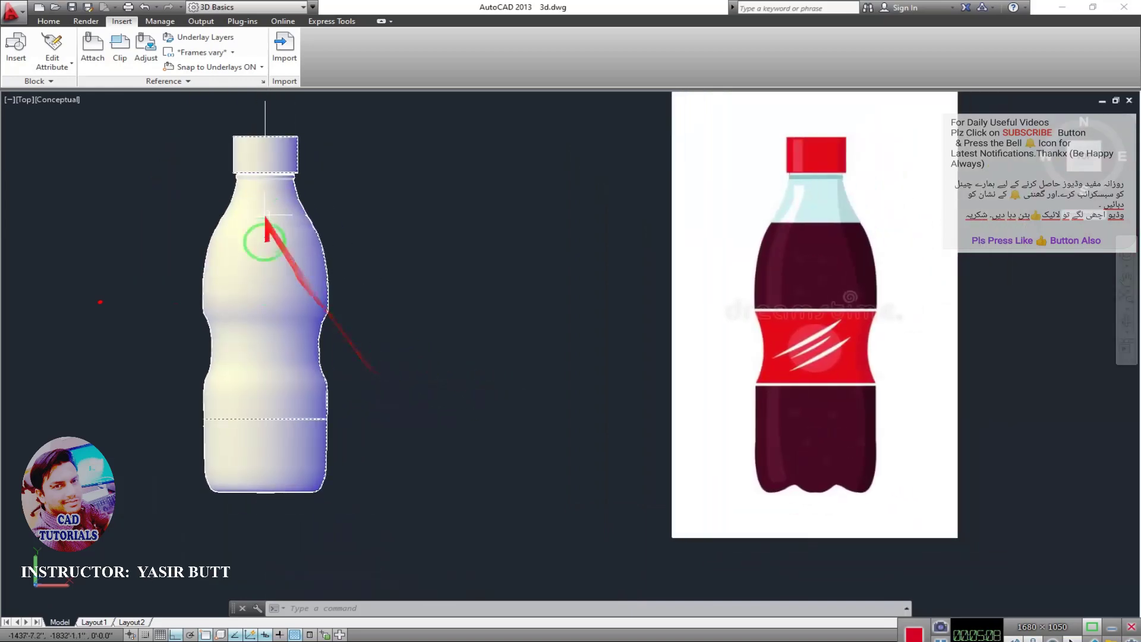
middle_click_drag(262, 242, 324, 351)
scroll(321, 349, "up", 3)
scroll(313, 327, "up", 2)
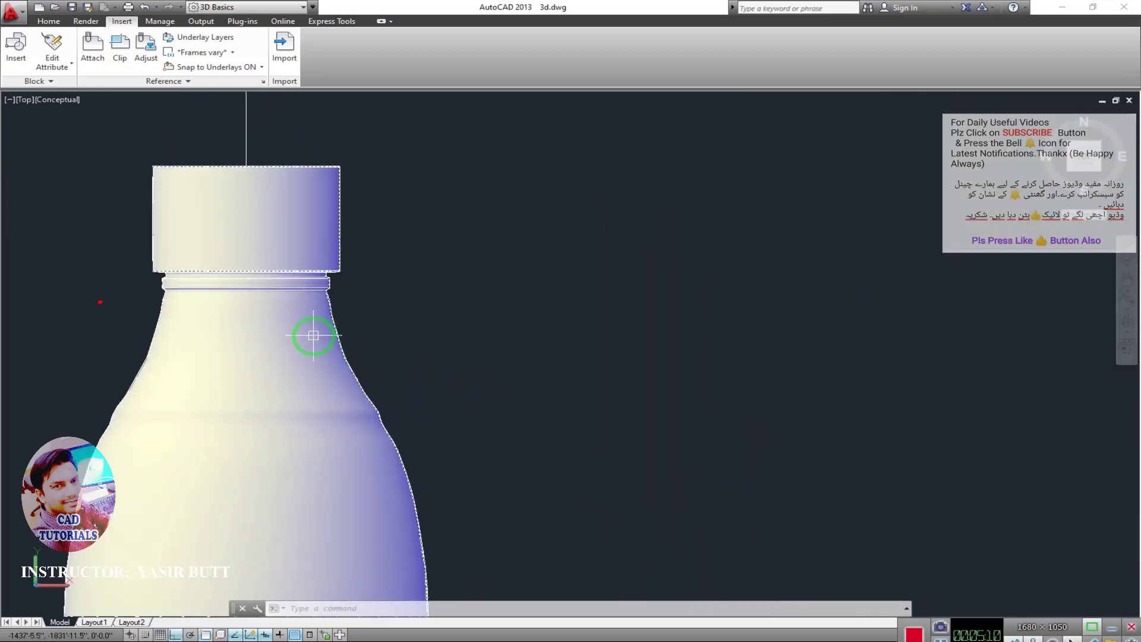
scroll(313, 335, "up", 2)
scroll(316, 331, "up", 2)
scroll(357, 279, "down", 3)
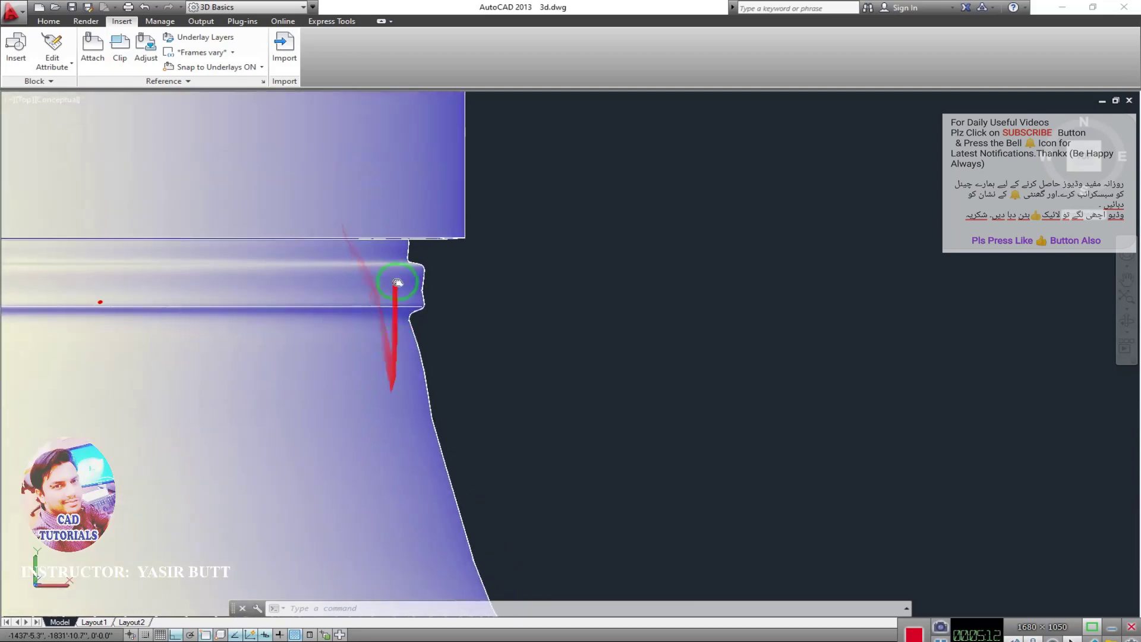
scroll(421, 321, "up", 2)
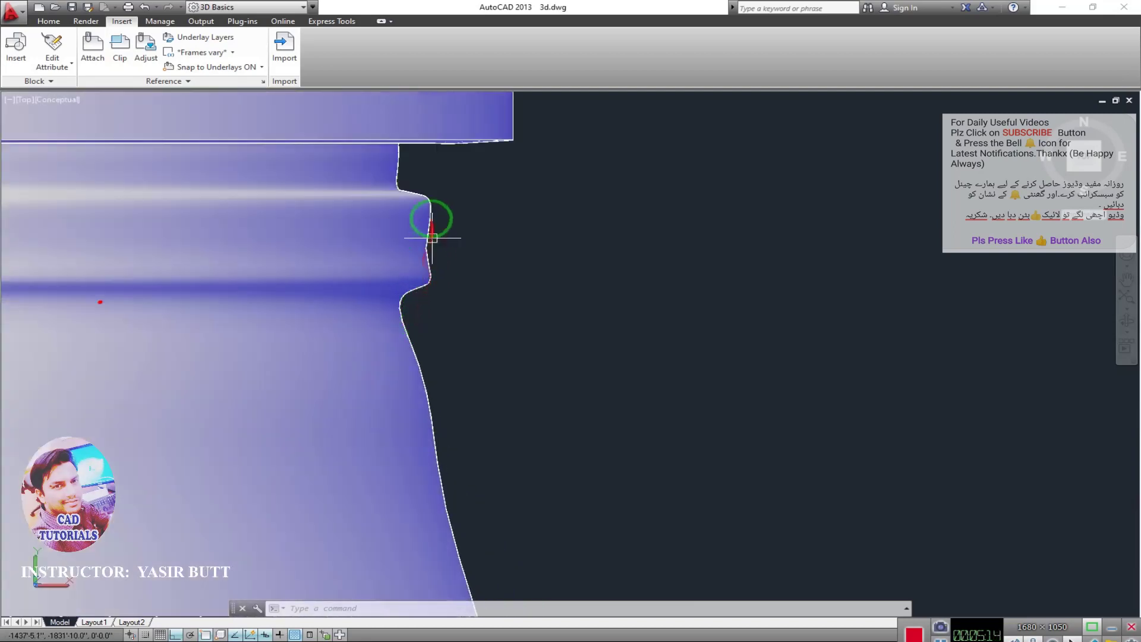
scroll(383, 331, "down", 2)
scroll(384, 331, "down", 2)
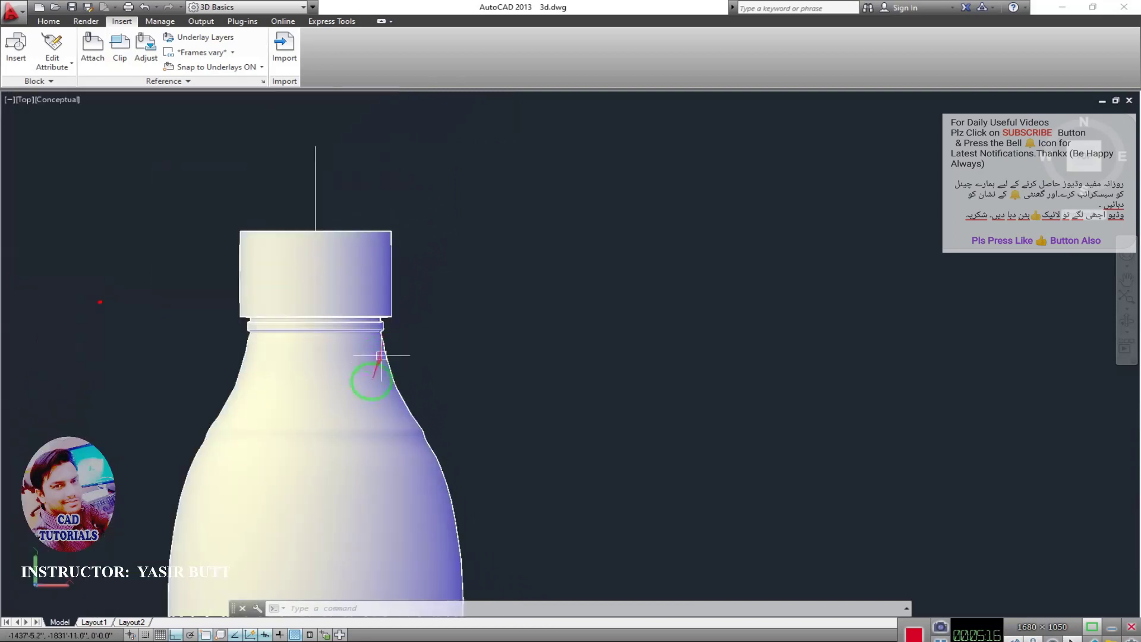
middle_click_drag(374, 377, 382, 279)
scroll(430, 279, "down", 4)
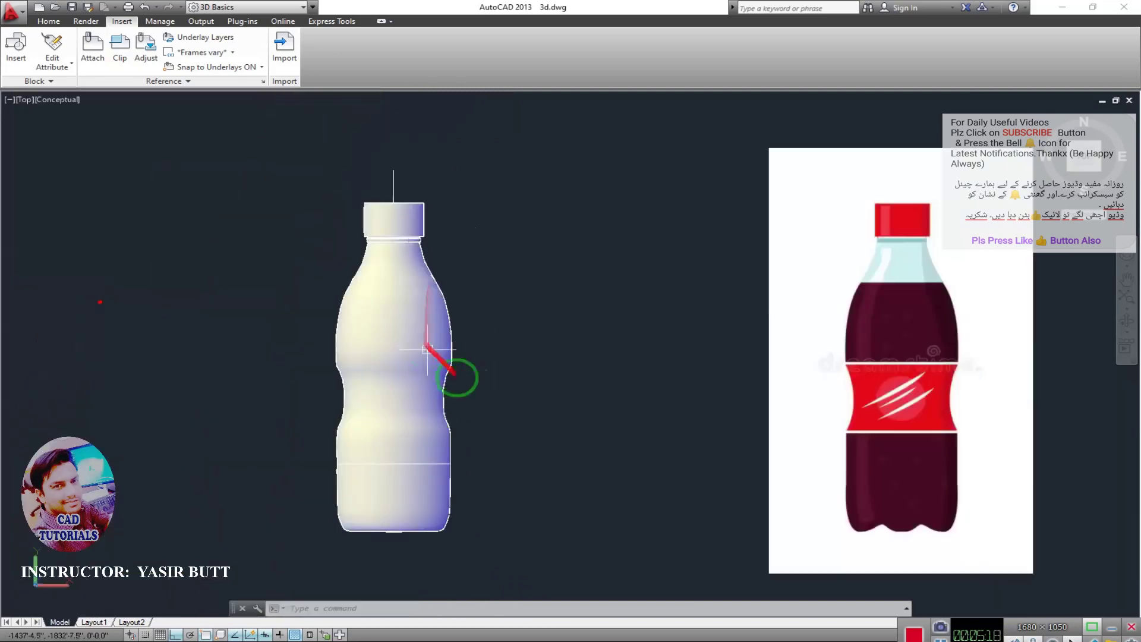
mouse_move(586, 356)
middle_mouse_down()
mouse_move(506, 335)
mouse_move(458, 433)
middle_mouse_up()
scroll(376, 387, "down", 4)
mouse_move(488, 318)
middle_mouse_down()
mouse_move(497, 349)
mouse_move(357, 349)
middle_mouse_up()
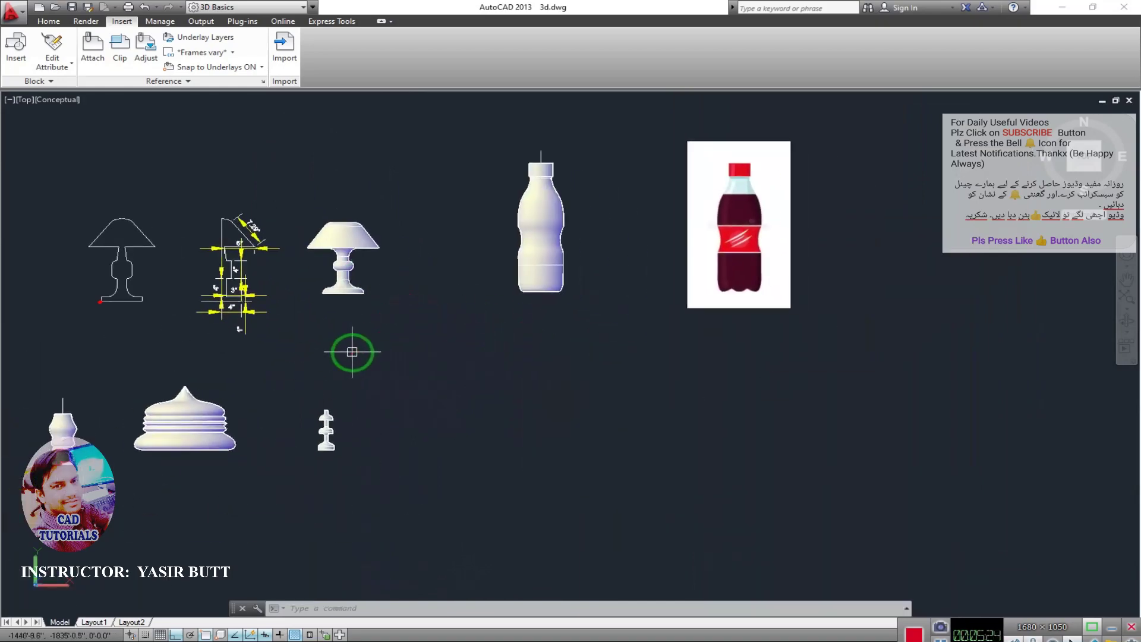
mouse_move(285, 318)
middle_mouse_down()
mouse_move(323, 327)
mouse_move(346, 350)
middle_mouse_up()
scroll(285, 331, "up", 2)
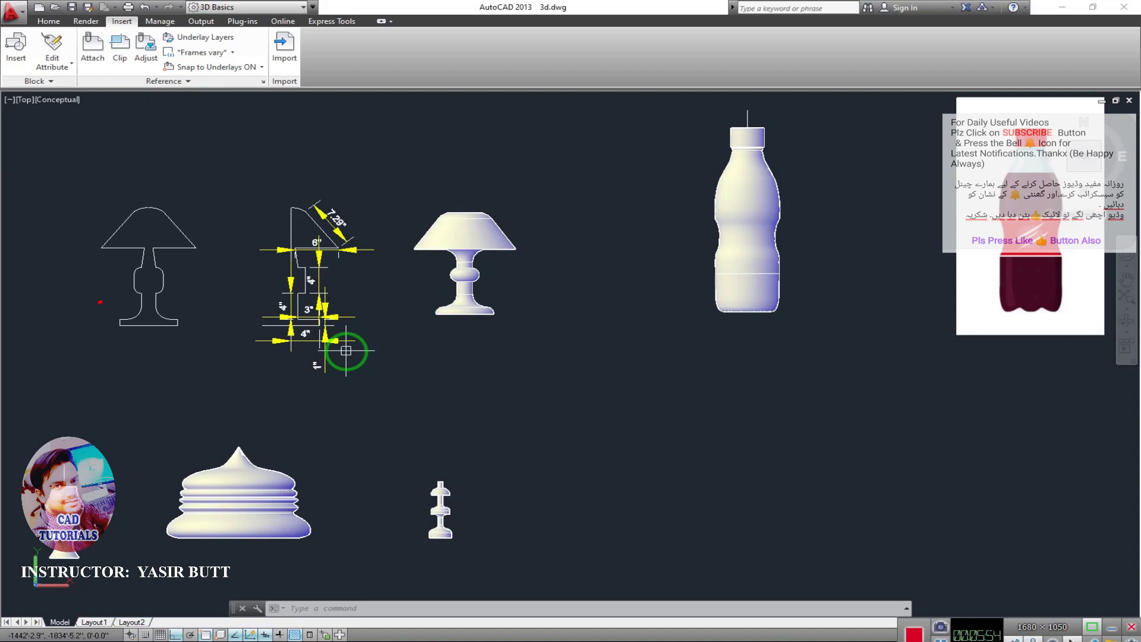
key("Escape")
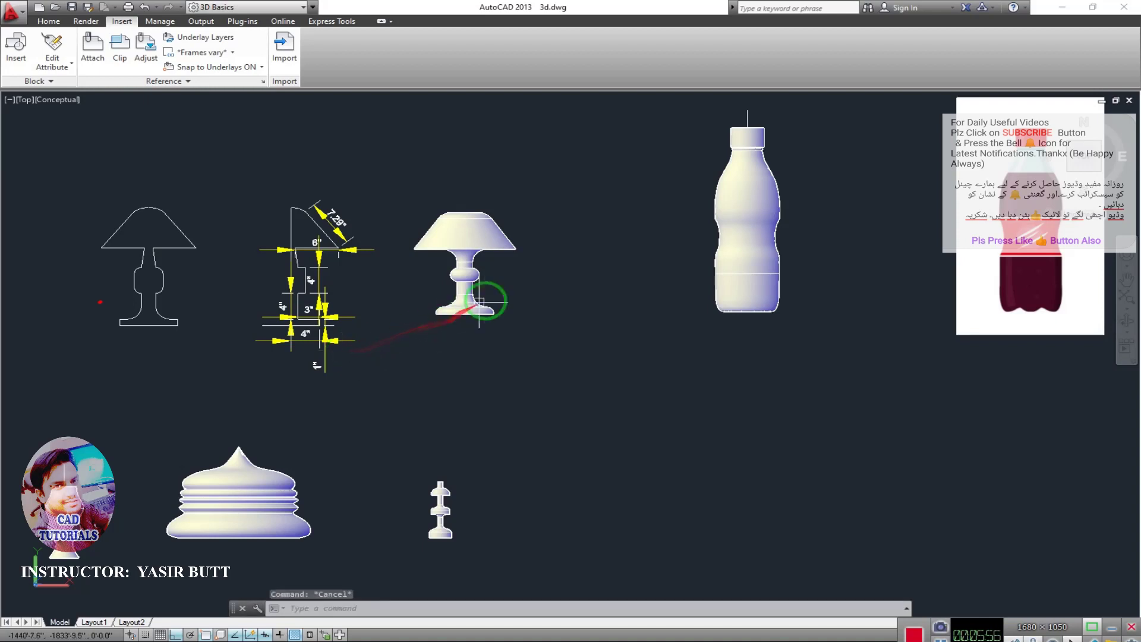
mouse_move(484, 301)
middle_mouse_down()
mouse_move(418, 321)
mouse_move(436, 325)
middle_mouse_up()
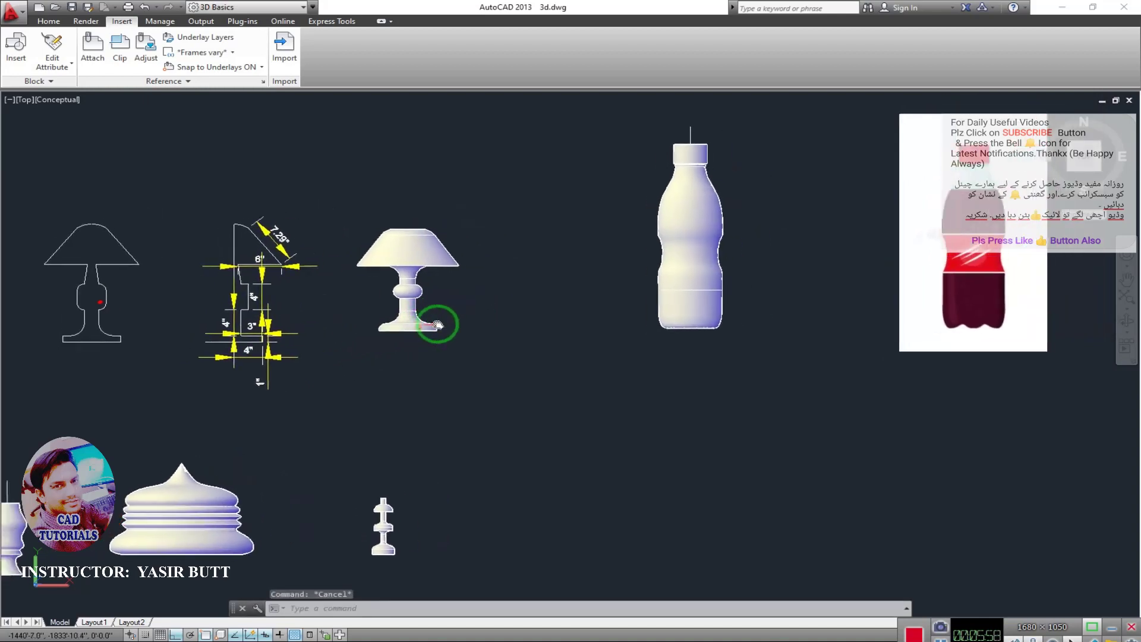
mouse_move(436, 325)
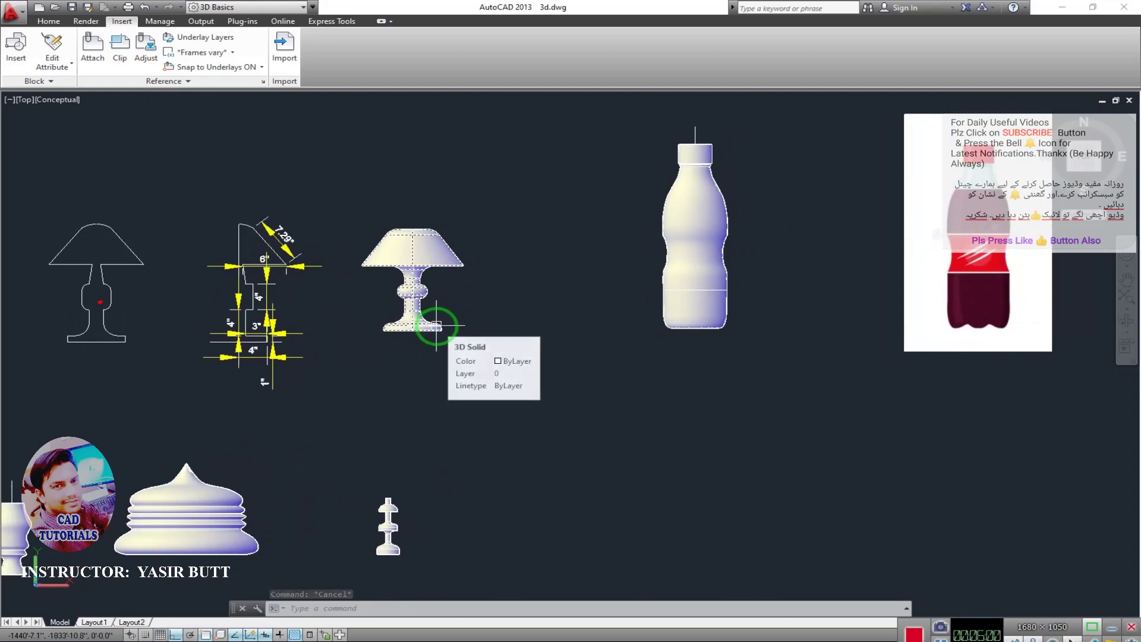
key("alt")
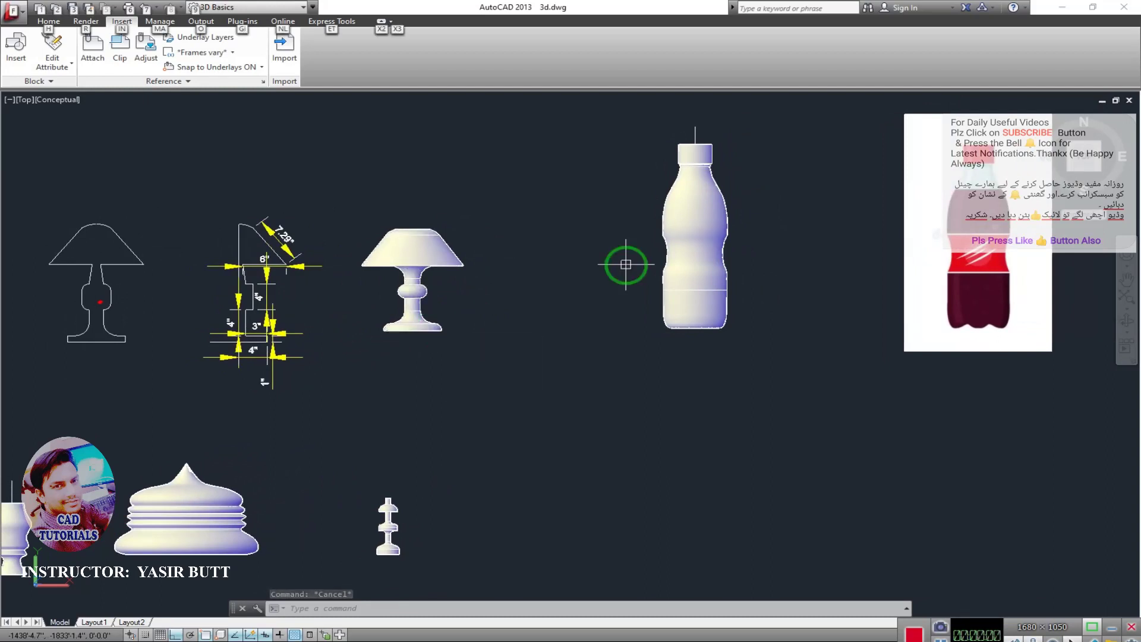
key("Escape")
middle_click_drag(566, 276, 629, 290)
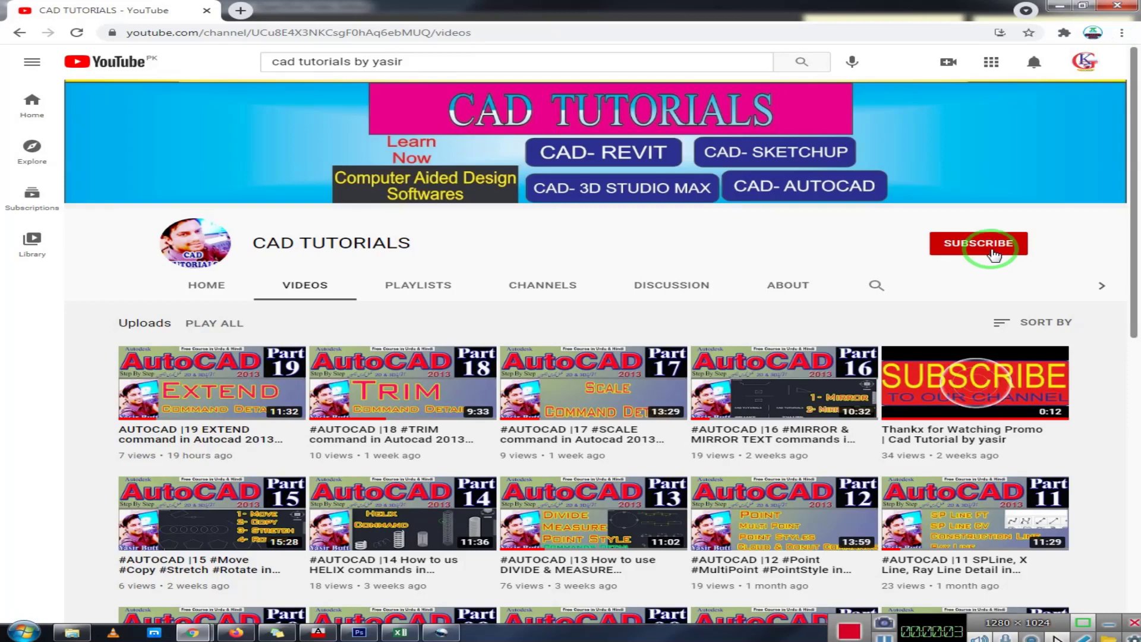
Step: Subscribe to CAD TUTORIALS with the notification bell set to All
left_click(994, 254)
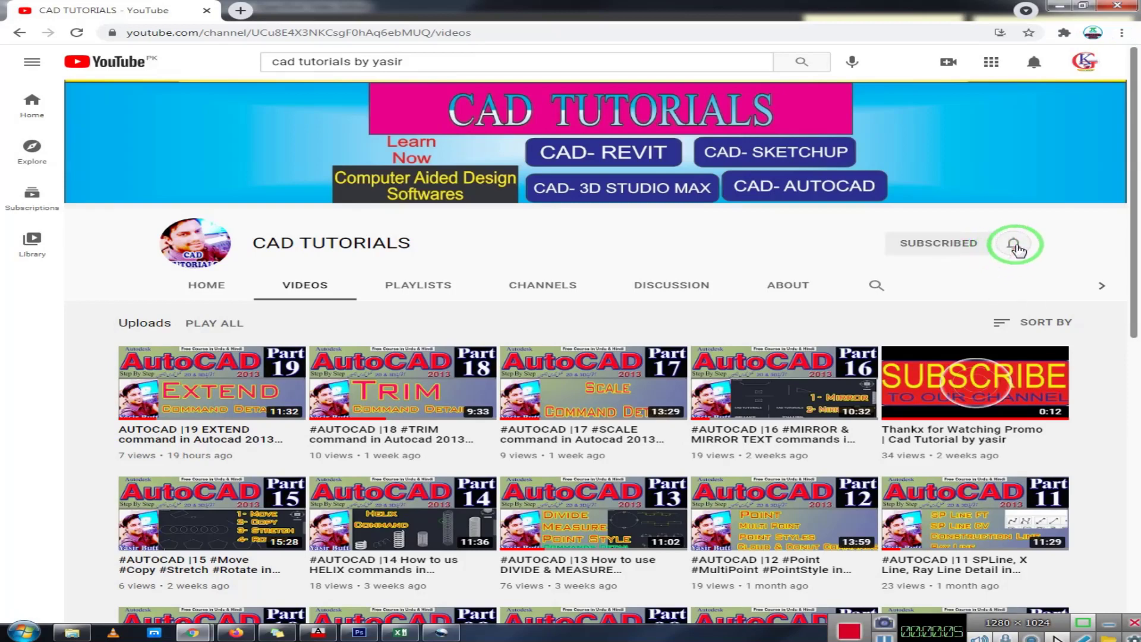
left_click(1016, 249)
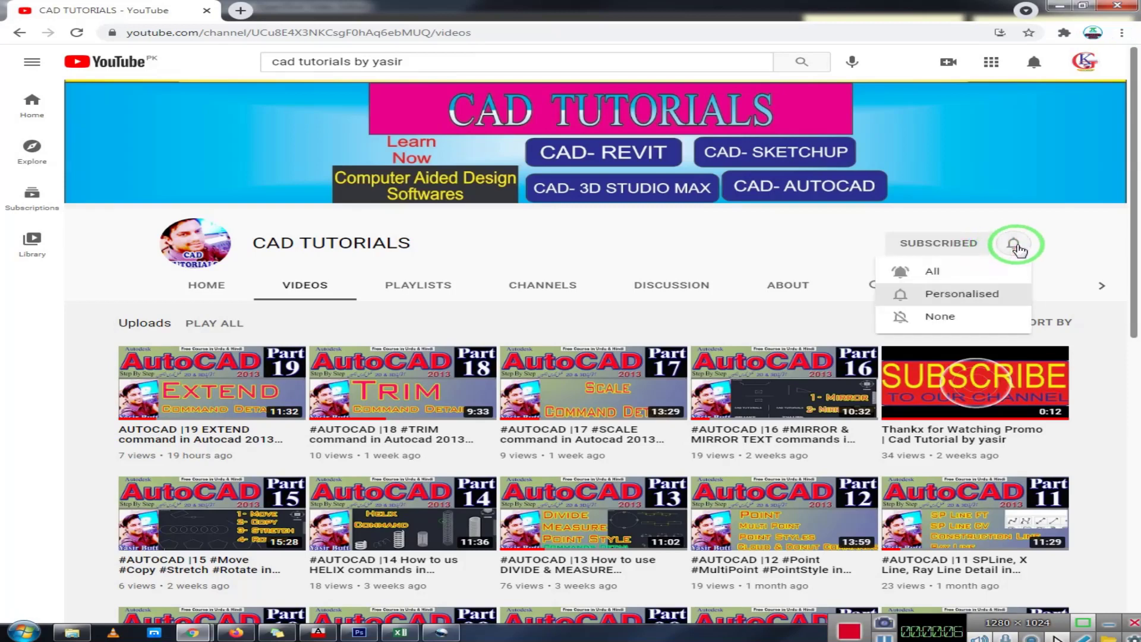
left_click(948, 276)
scroll(624, 357, "down", 6)
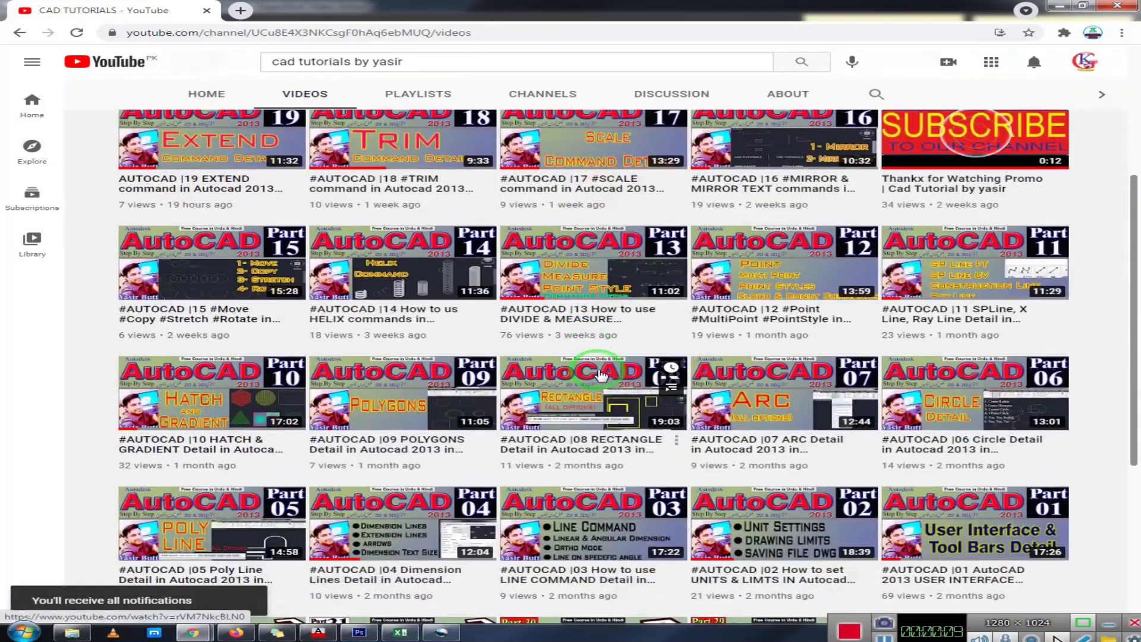
scroll(561, 380, "down", 3)
scroll(544, 393, "up", 5)
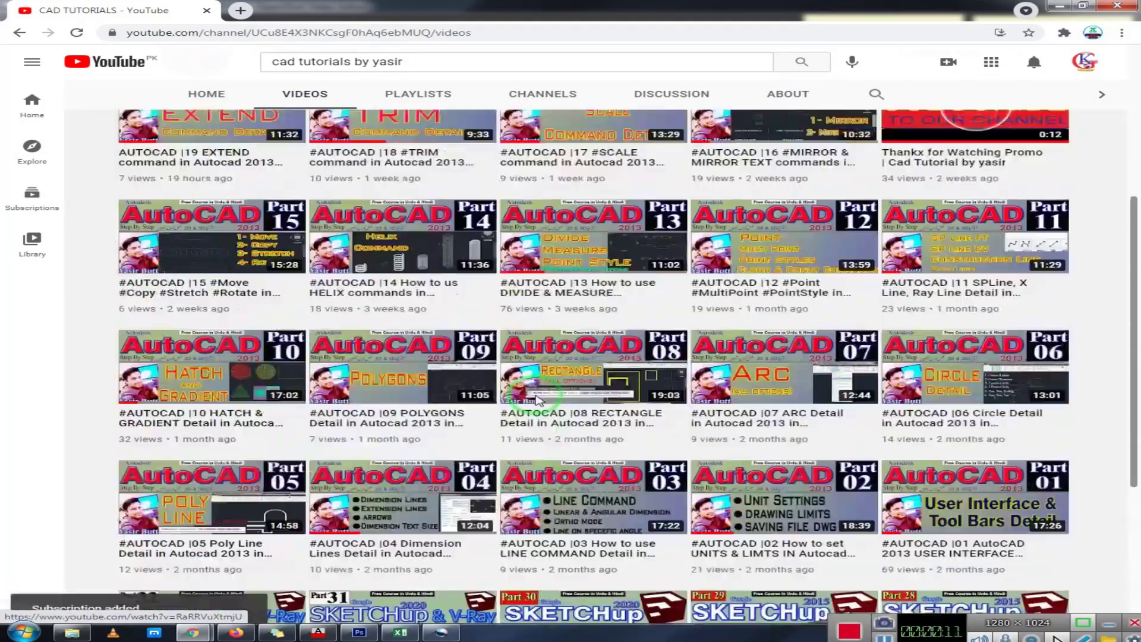